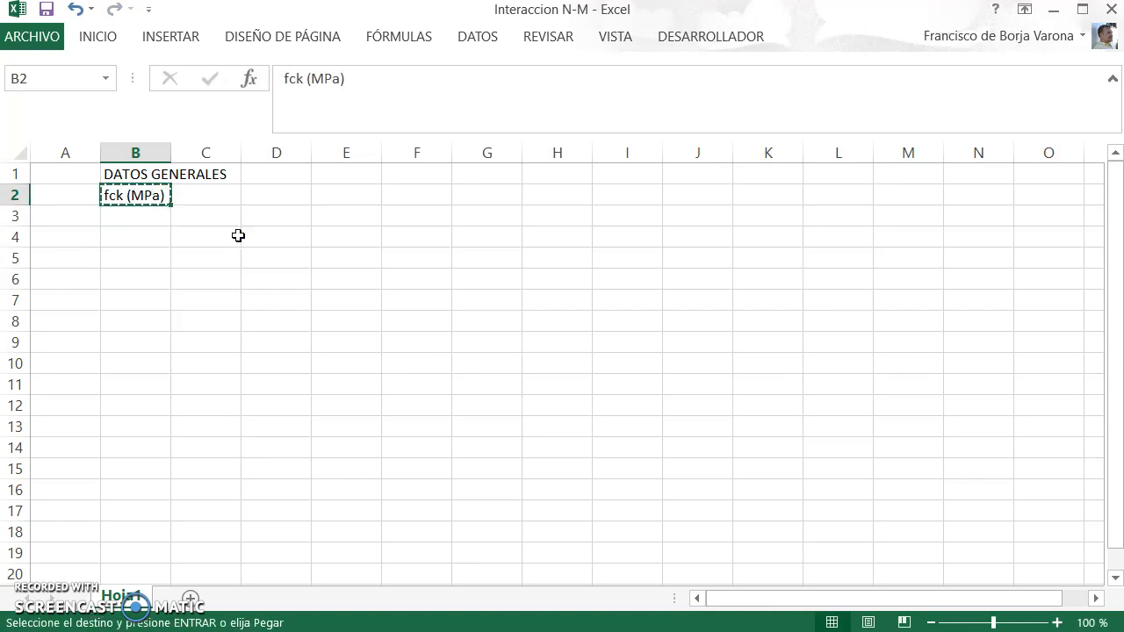
Step: Paste the fck (MPa) label into B3:B5 and change B3 to "fyk (MPa)"
type("fck (MPa) fck (MPa) fck (MPa)")
key("Down")
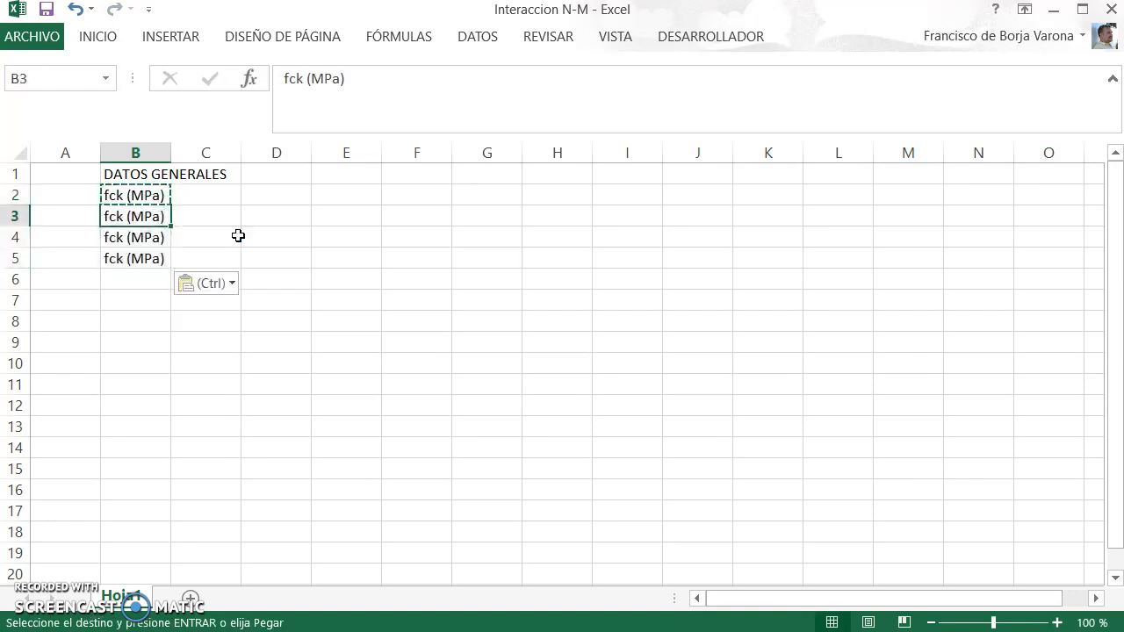
key("F2")
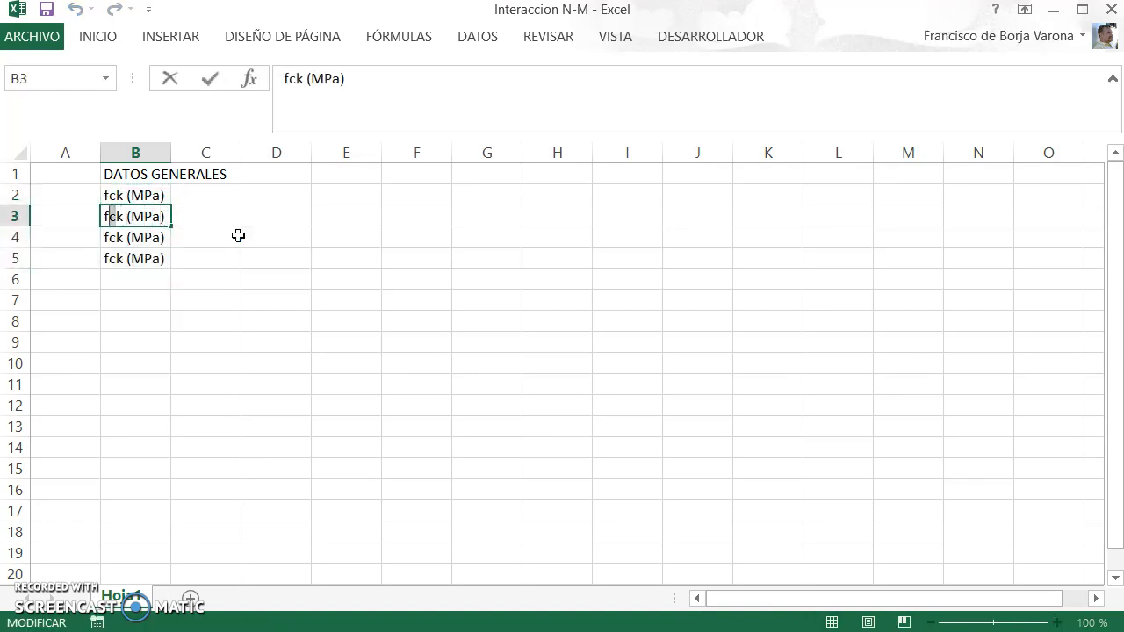
type("y")
key("Return")
Step: Change the copied label in B4 to "fcd (MPa)"
key("F2")
key("Left")
key("Left")
key("Left")
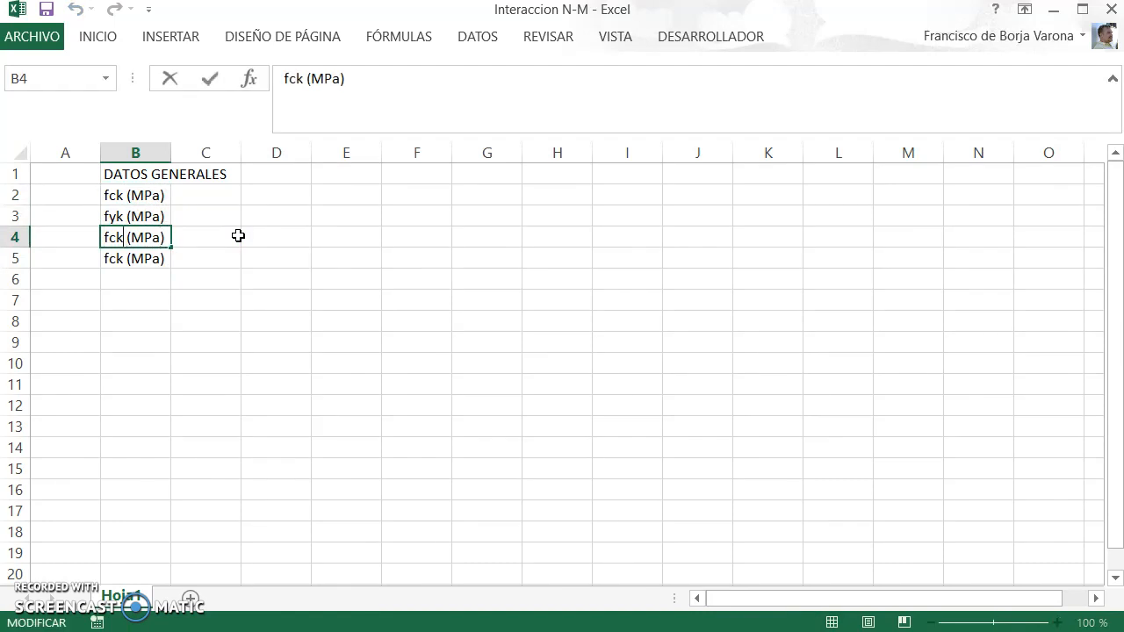
key("Delete")
type("d")
key("Return")
Step: Change the copied label in B5 to "fyd (MPa)"
key("F2")
key("Left")
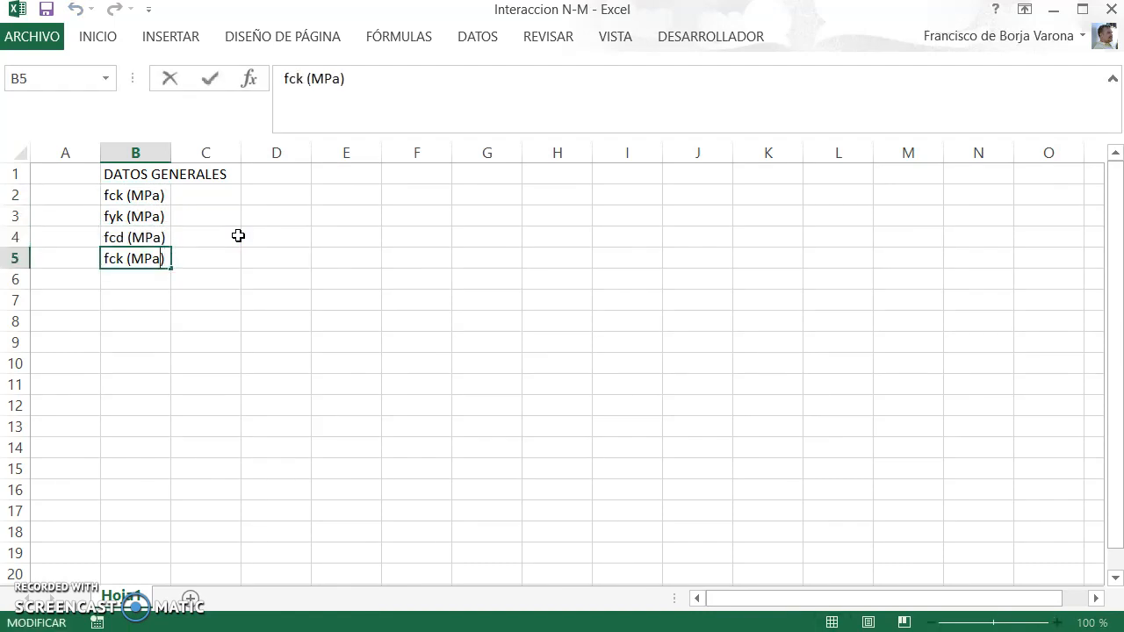
key("shift+Left")
key("shift+Left")
type("y")
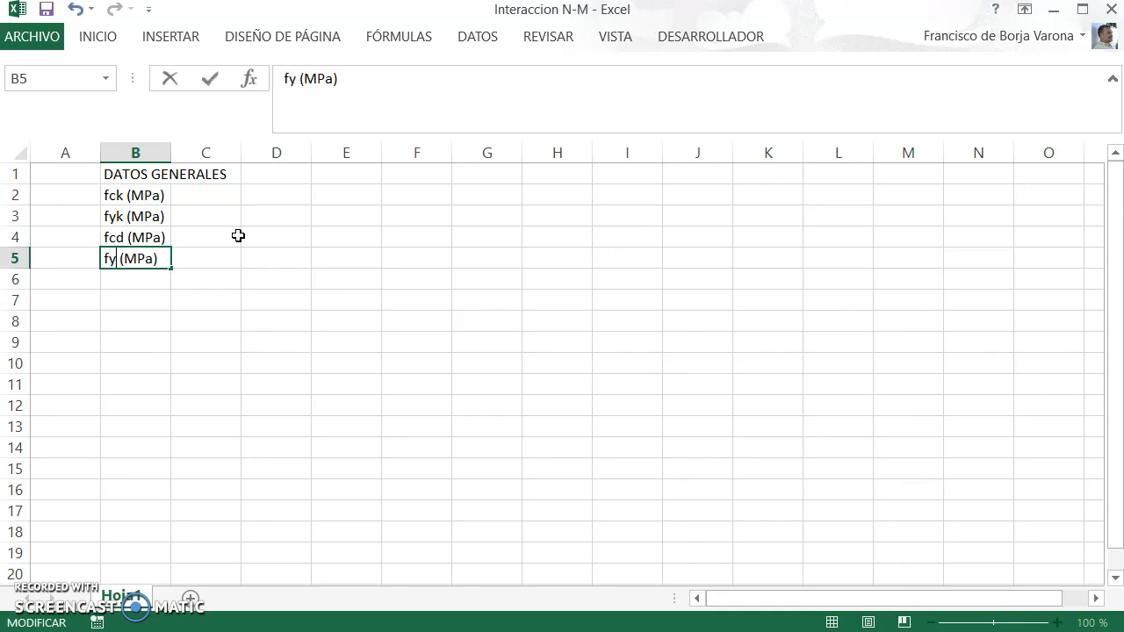
type("d")
key("Return")
Step: Enter the characteristic strengths beside their labels: 25 for fck in C2 and 500 for fyk in C3
key("Up")
key("Up")
key("Up")
key("Up")
key("Right")
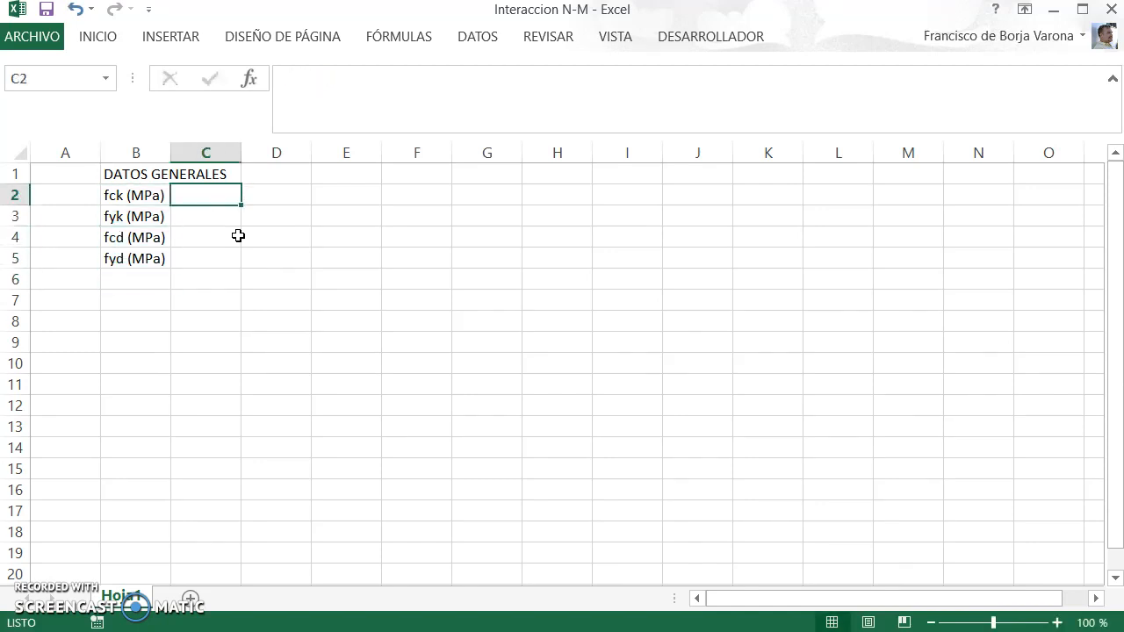
type("25")
key("Return")
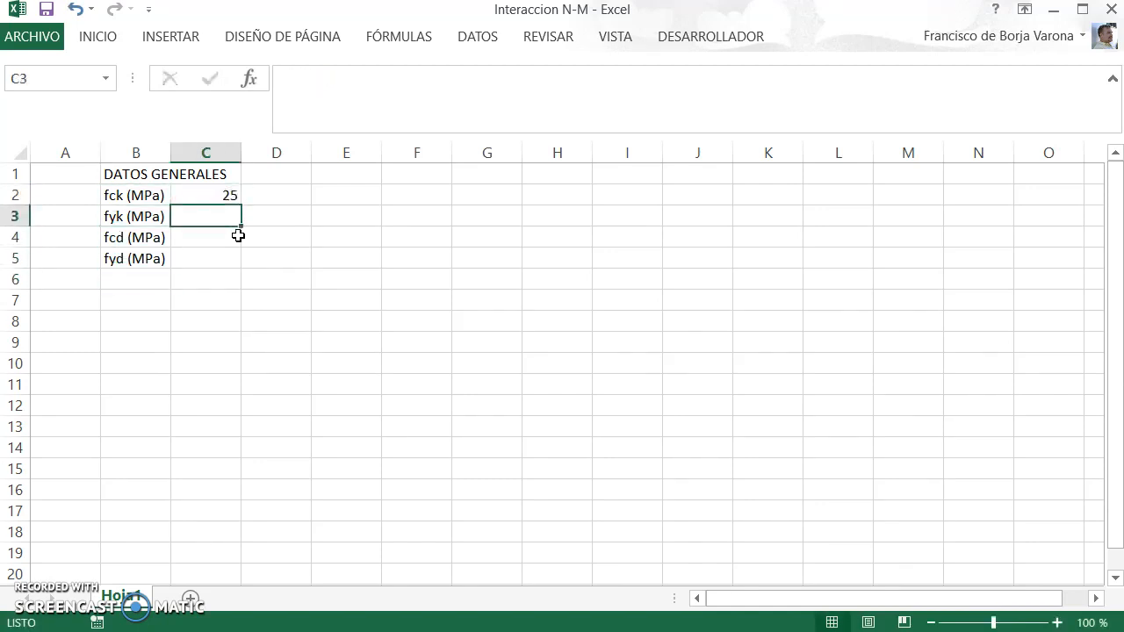
type("500")
key("Return")
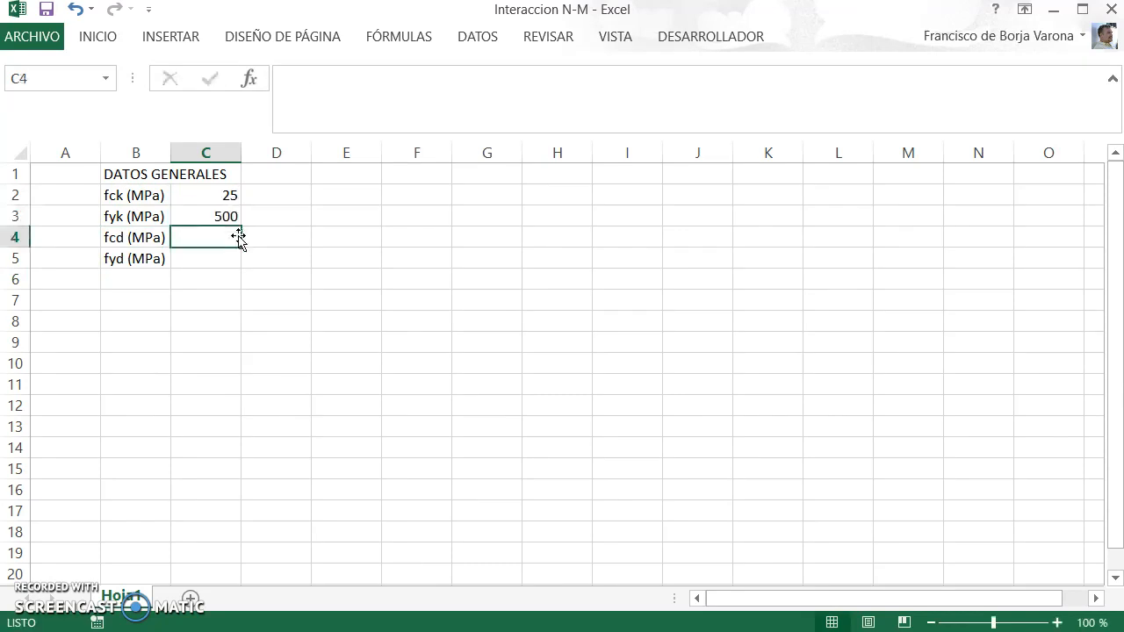
Step: Calculate fcd in C4 with the formula =C2/1,5
type("=")
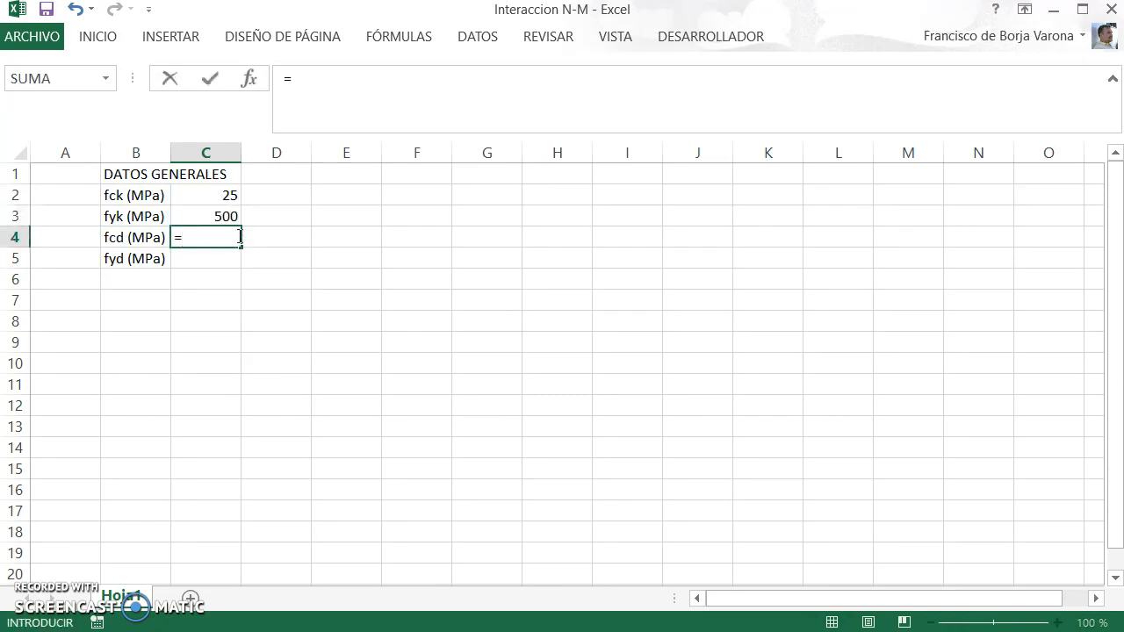
key("Up")
key("Up")
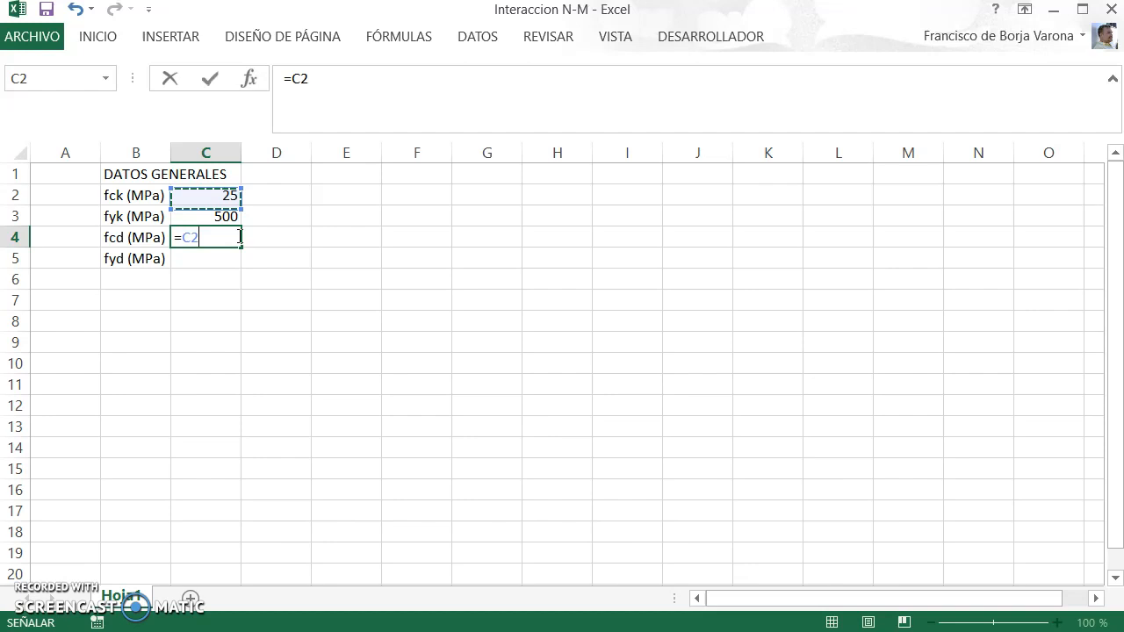
type("/1,5")
key("Return")
Step: Calculate fyd in C5 by dividing fyk by 1,15, with the formula =C3/1,15
type("=")
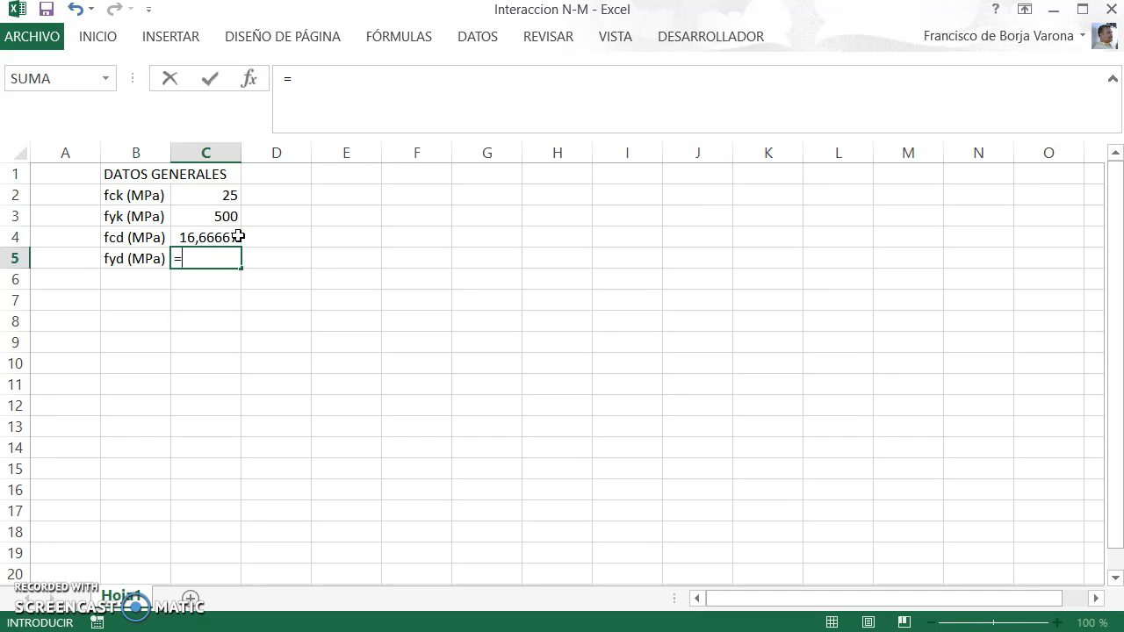
key("Up")
key("Up")
type("=1,15")
key("Return")
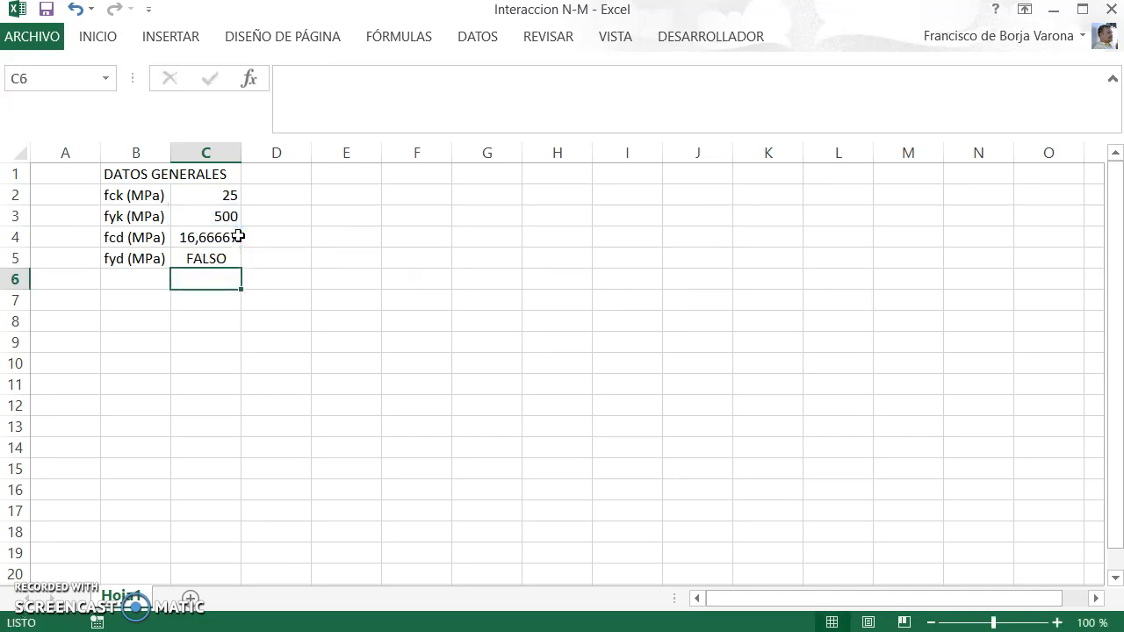
key("Up")
key("F2")
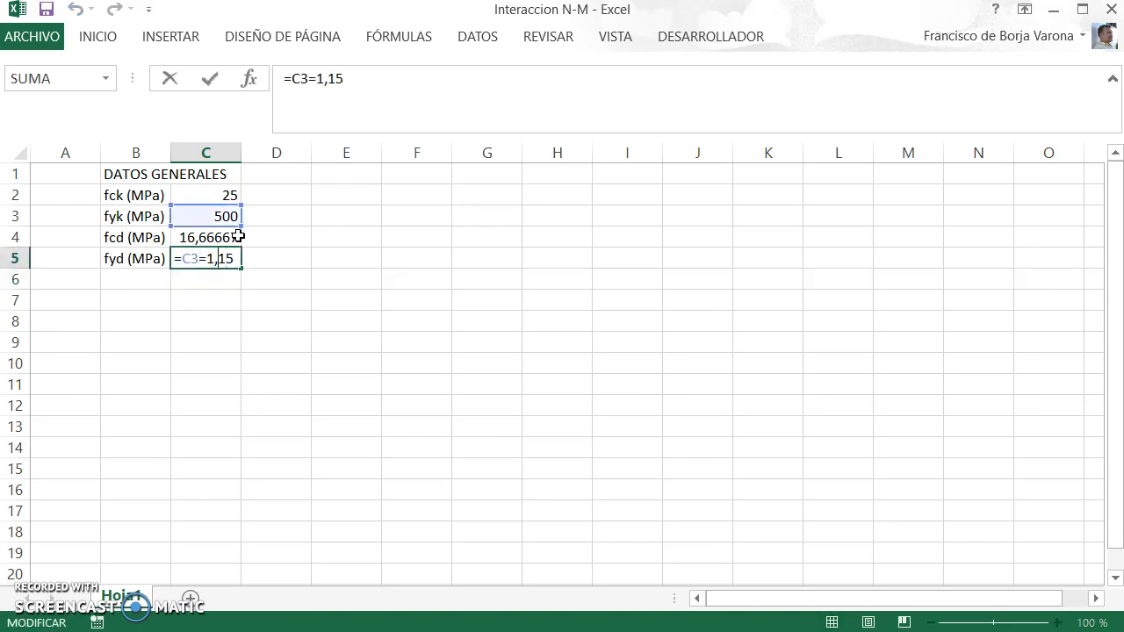
key("Left")
key("shift+Left")
type("/")
key("Return")
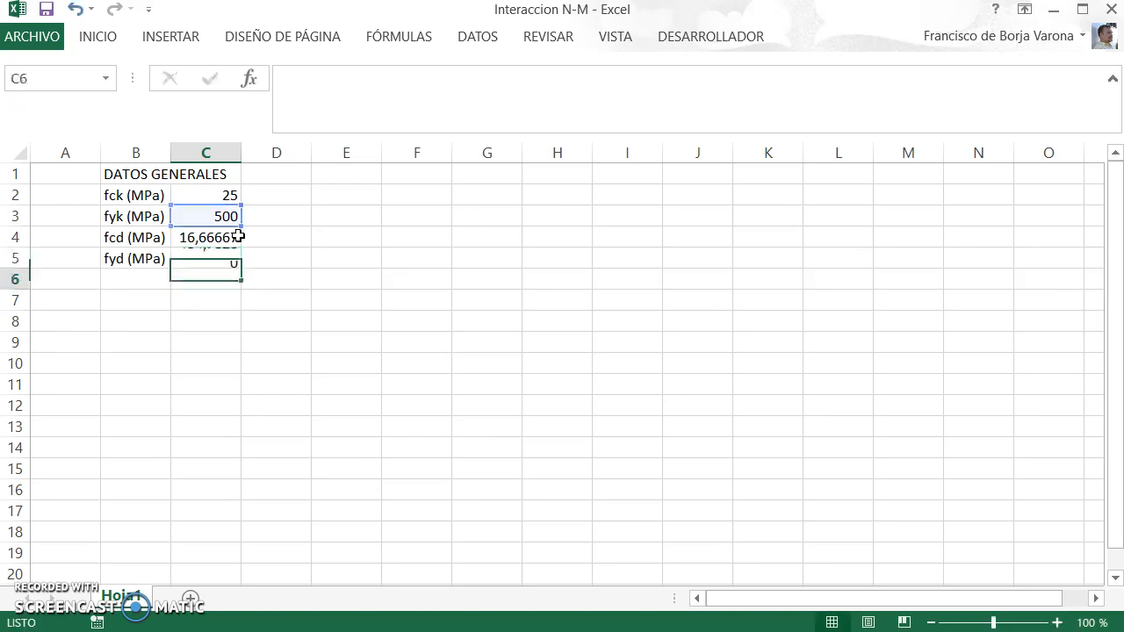
Step: Fill the input cells C2:C3 with yellow
key("Up")
key("Up")
key("Up")
key("shift+Up")
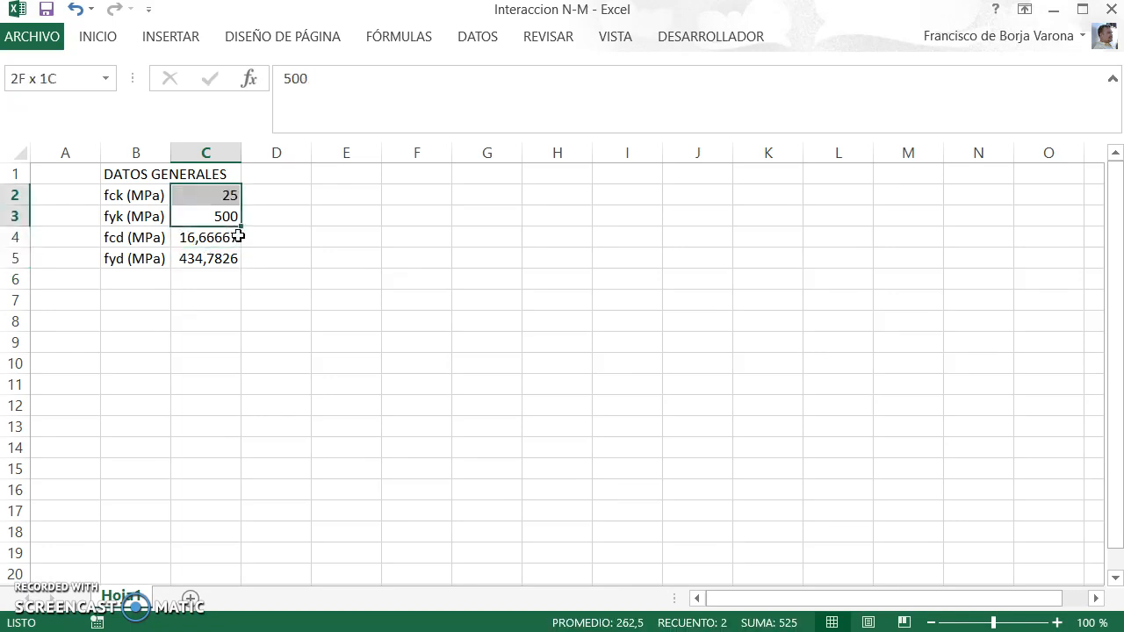
left_click(96, 35)
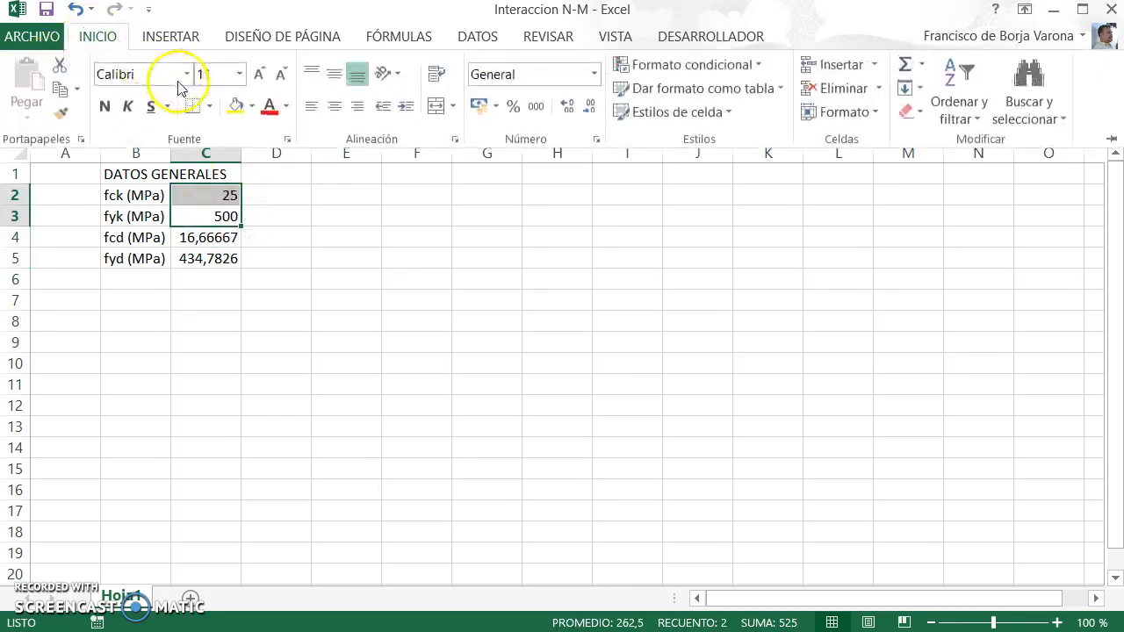
left_click(233, 109)
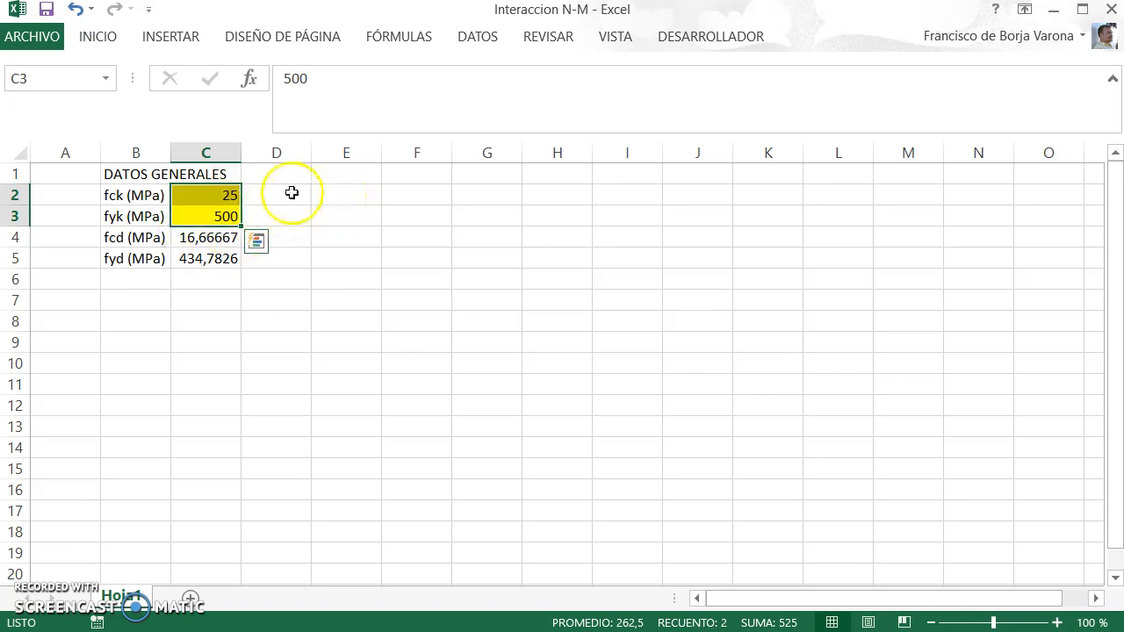
Step: Widen column B so that the DATOS GENERALES heading fits inside it
left_click(138, 154)
right_click(137, 153)
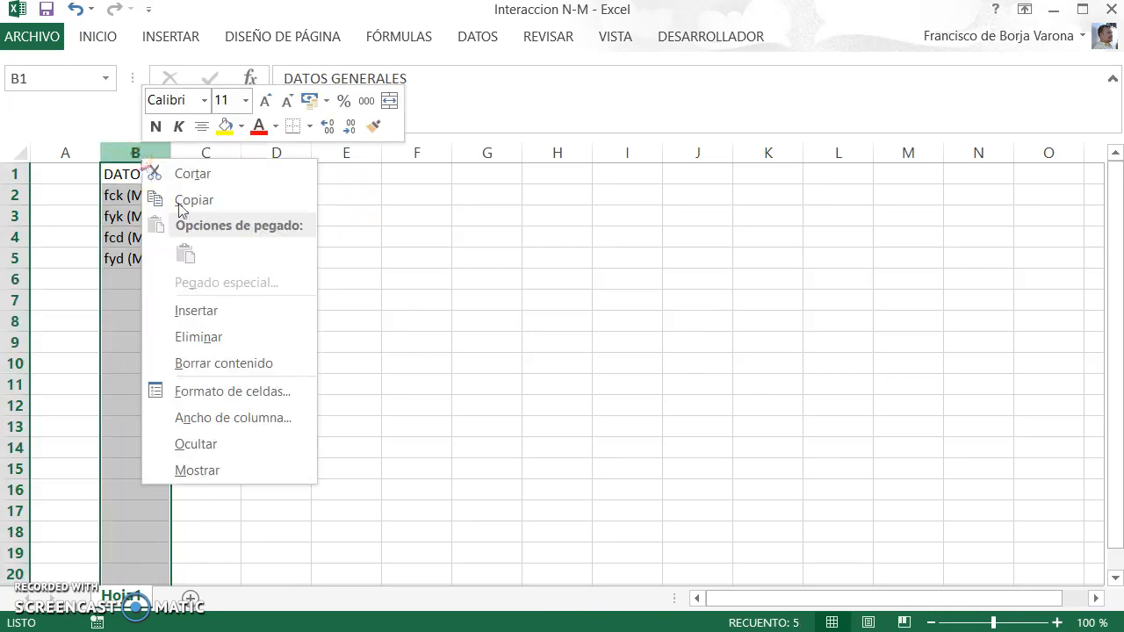
left_click(244, 422)
type("17")
key("Return")
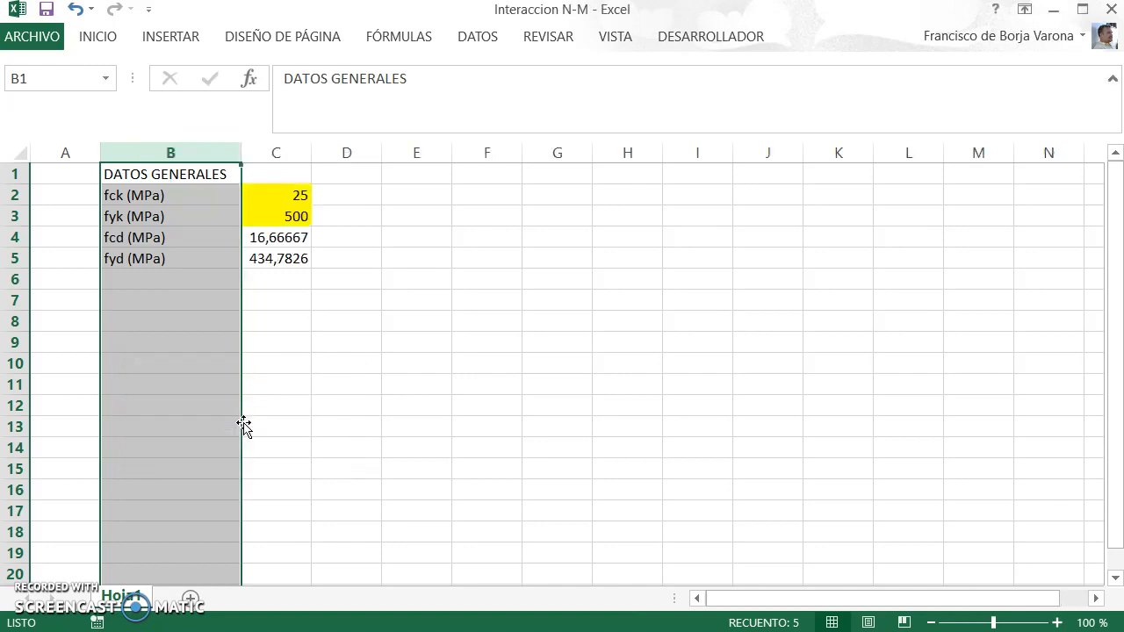
Step: Enter the label "Canto h (mm)" in E2
left_click(416, 191)
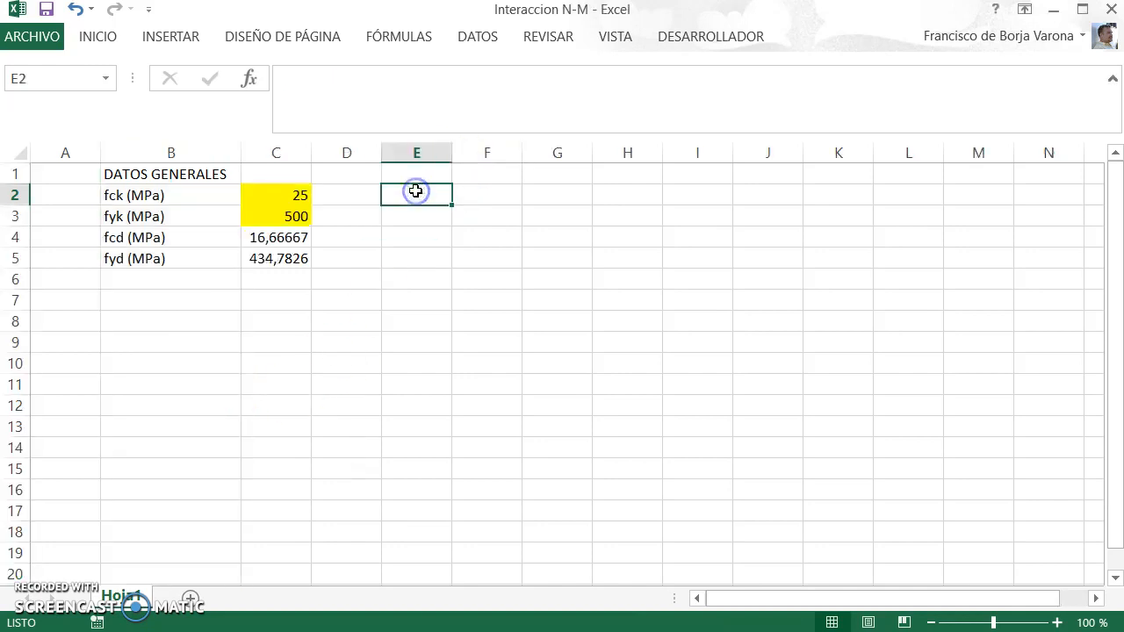
type("Canto")
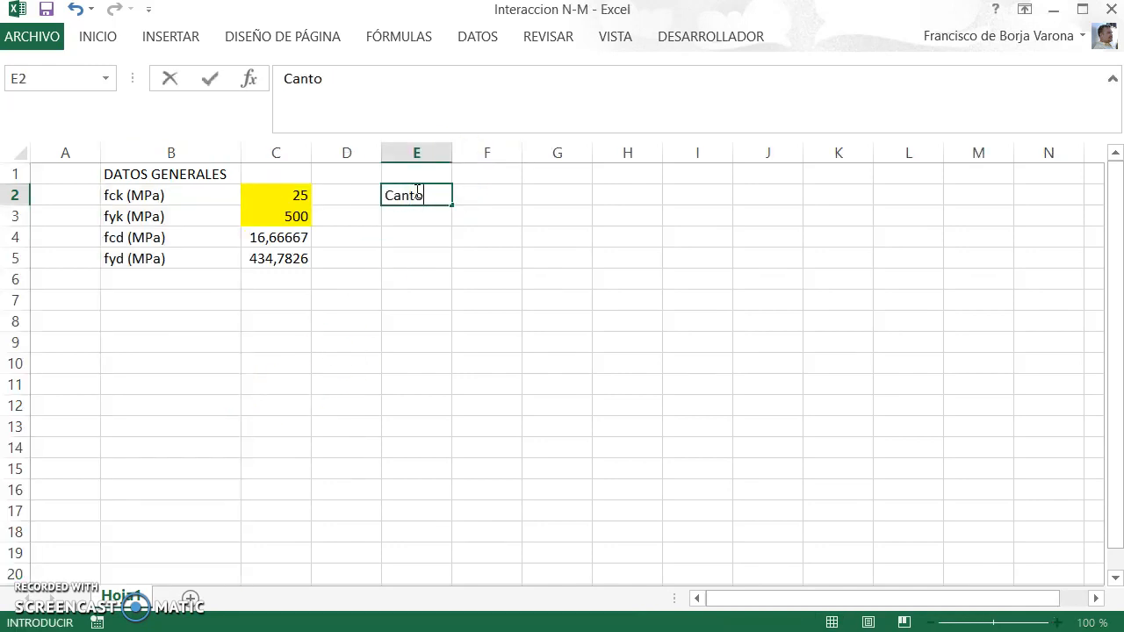
type(" h /mm")
key("BackSpace")
key("BackSpace")
type("M")
key("BackSpace")
type("mm)")
key("Return")
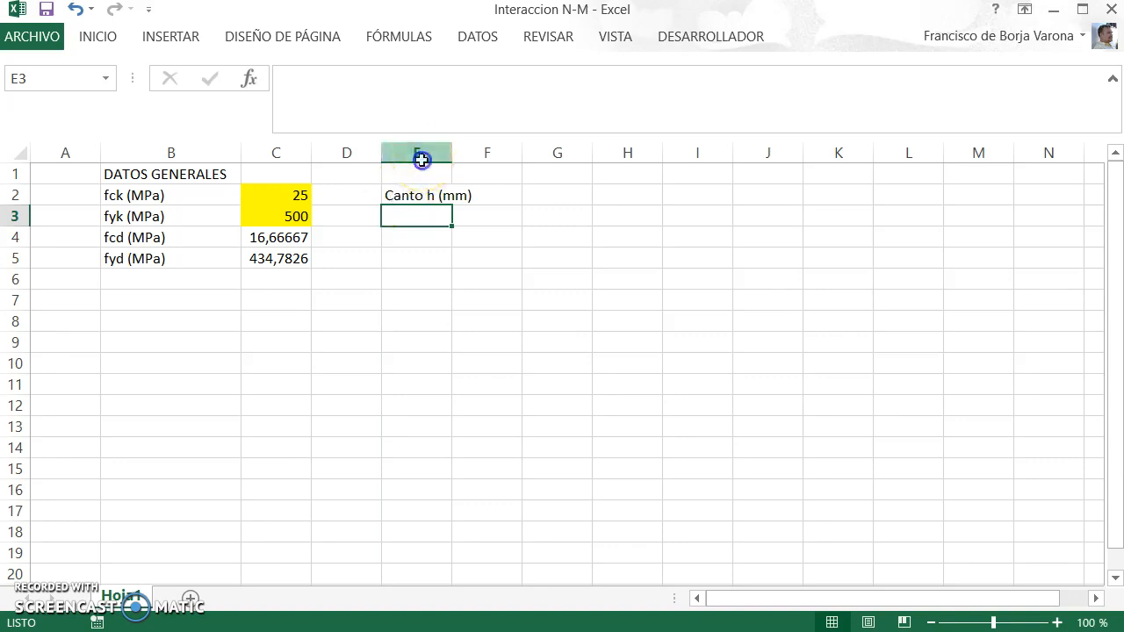
Step: Set the width of column E to 22
right_click(418, 154)
left_click(527, 419)
type("22")
key("Return")
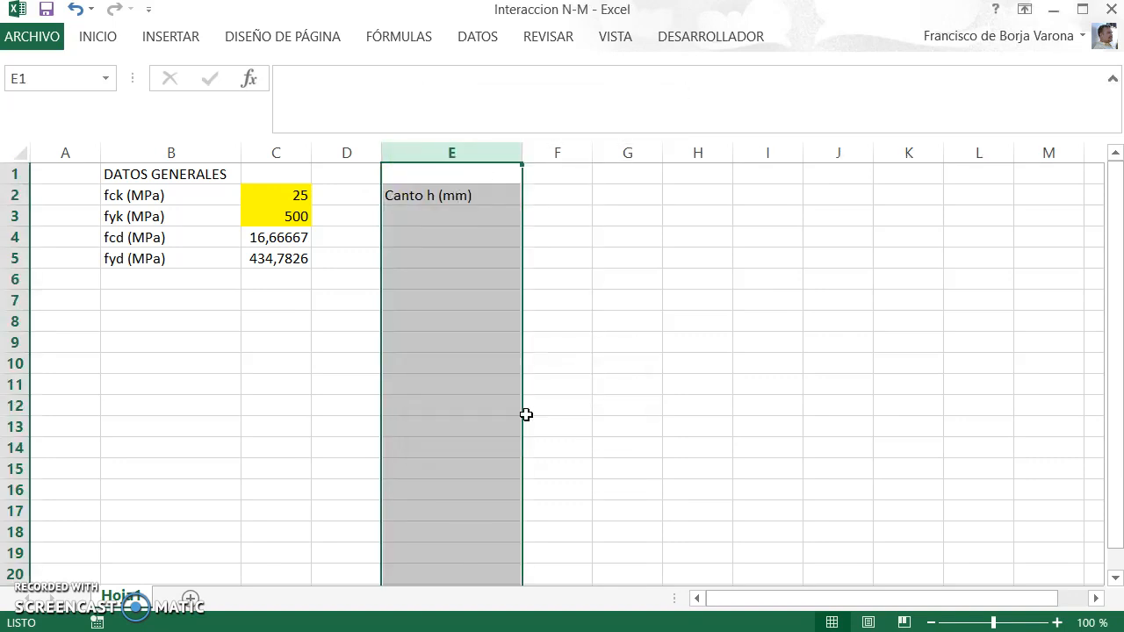
Step: Enter the labels "Ancho b (mm)" in E3 and "Recubr. d' (mm)" in E4
left_click(449, 216)
type("Ancho b /m")
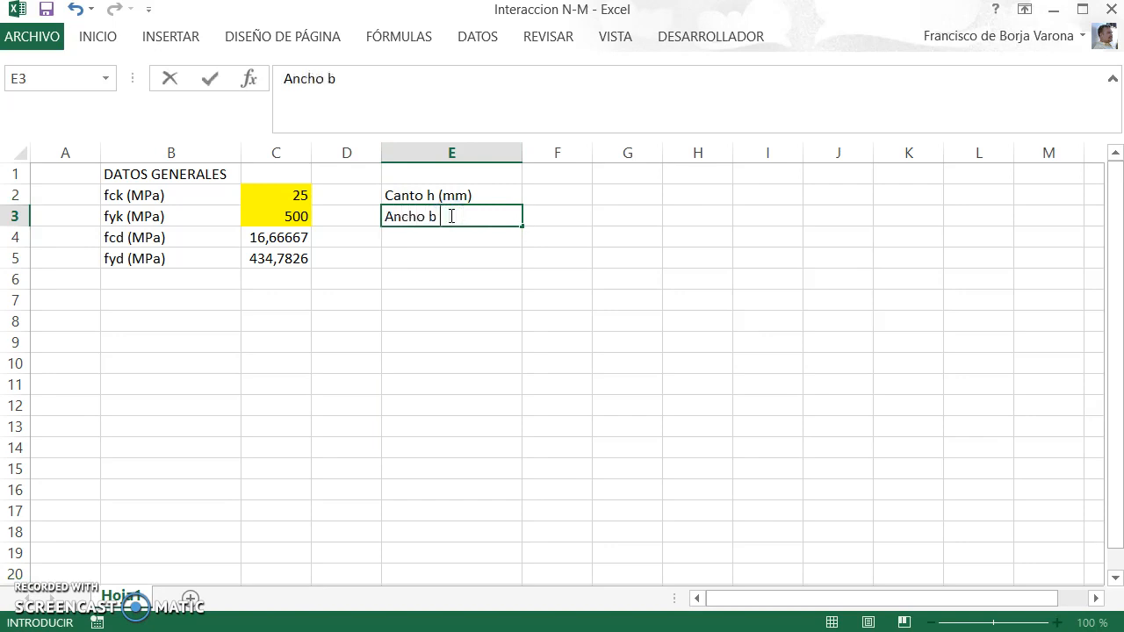
key("BackSpace")
key("BackSpace")
type("(mm")
key("Return")
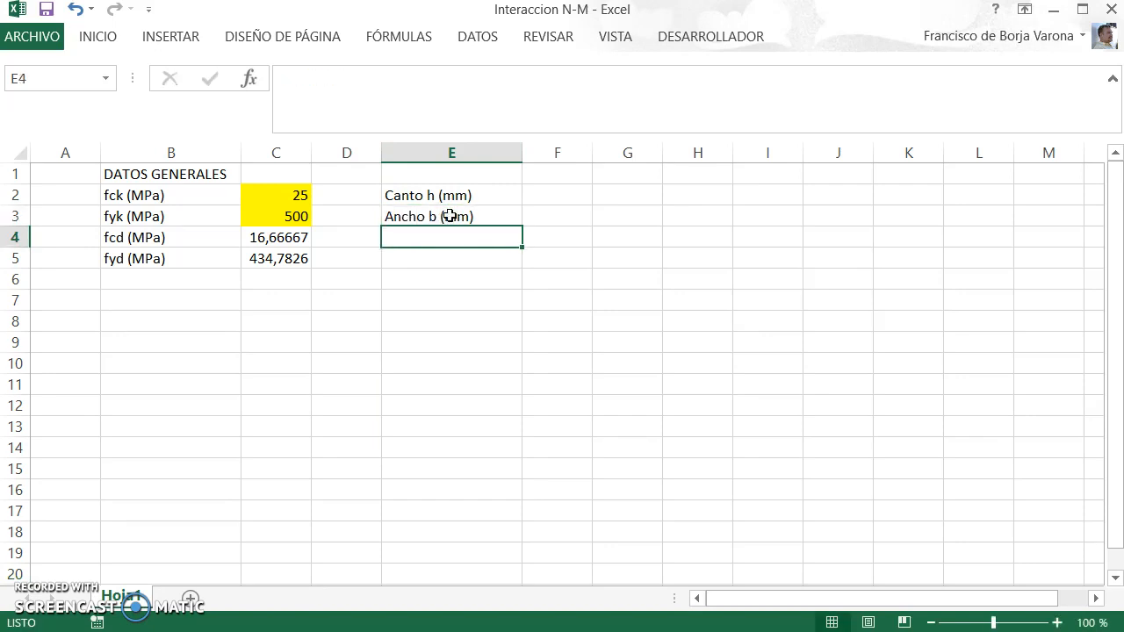
type("Recubr")
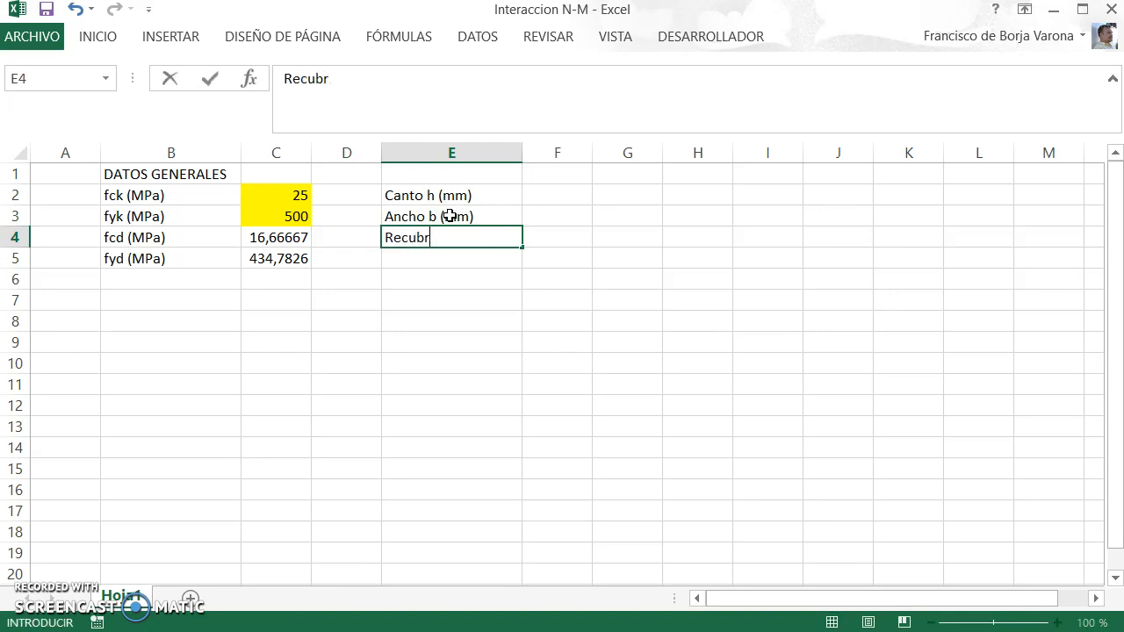
type(". d' (mm")
key("Return")
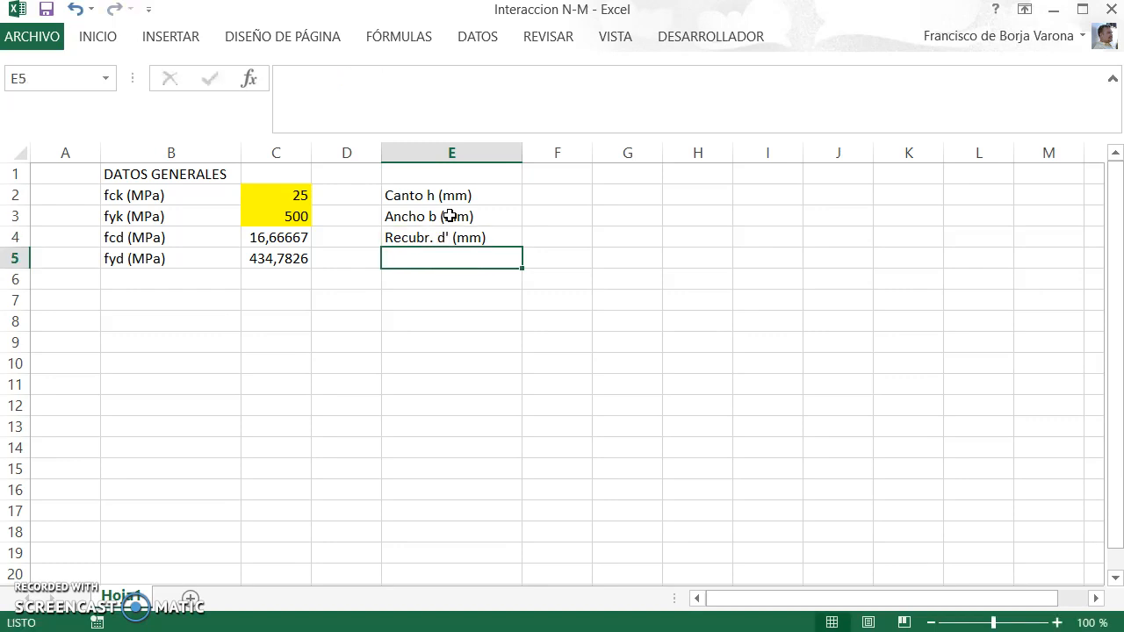
Step: Enter the label "Prof. pivote C (mm)" in E5, with a lowercase p in pivote
type("Prof")
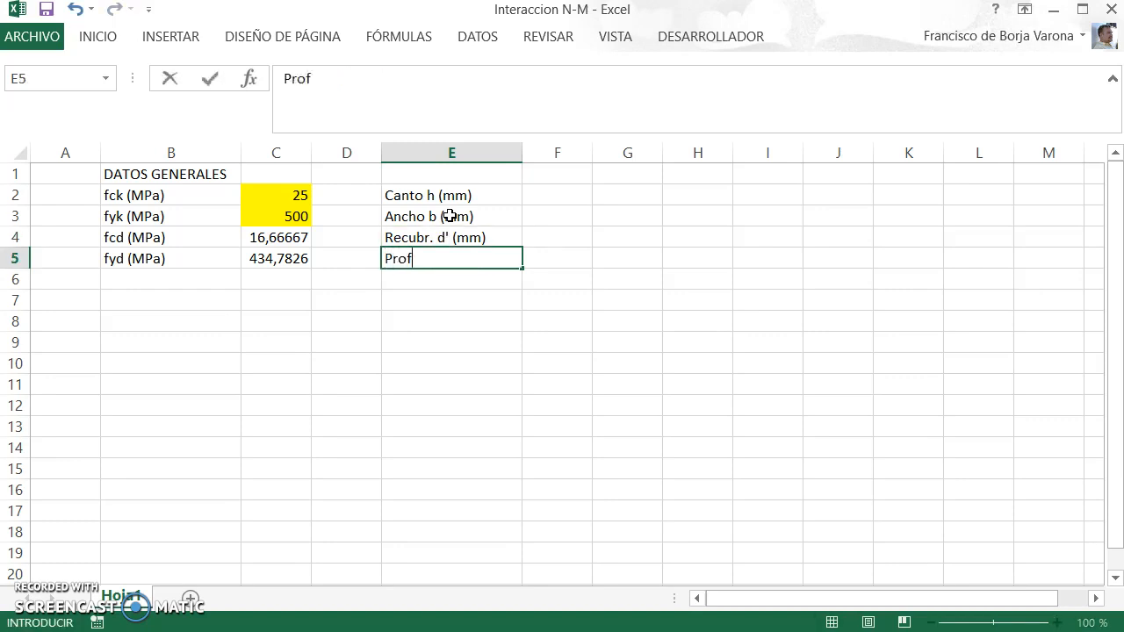
type(". pivoto")
key("BackSpace")
type("e C (mm)")
key("Left")
key("Right")
key("F2")
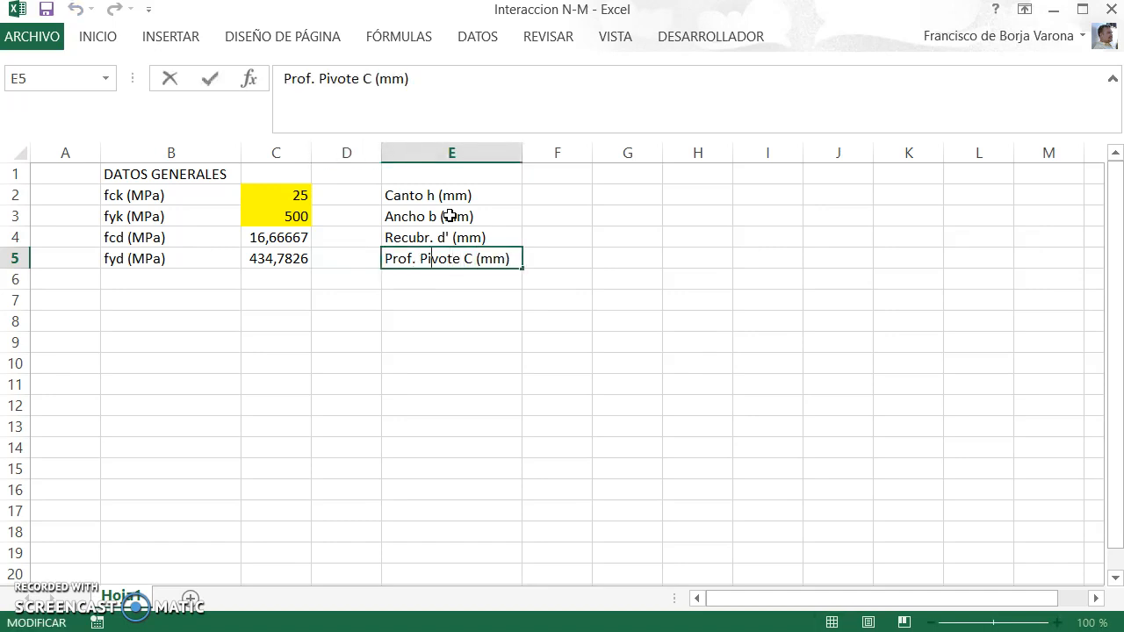
type("p")
key("Right")
Step: Enter the section dimensions in column F: 500 for Canto h, 500 for Ancho b and 40 for Recubr. d'
key("Up")
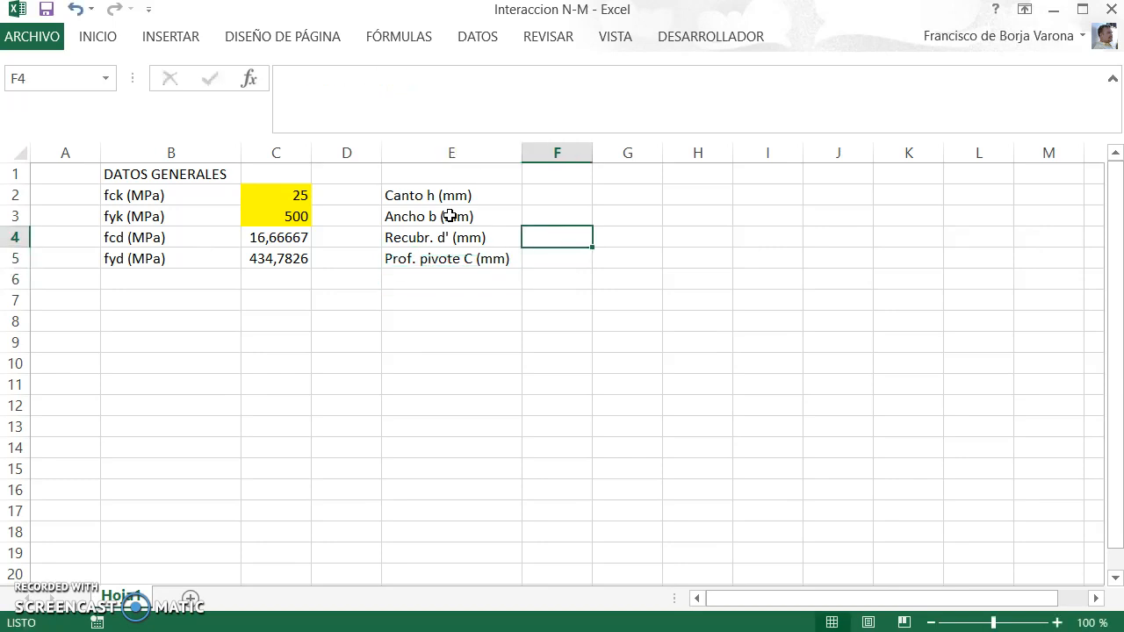
key("Up")
key("Up")
type("500")
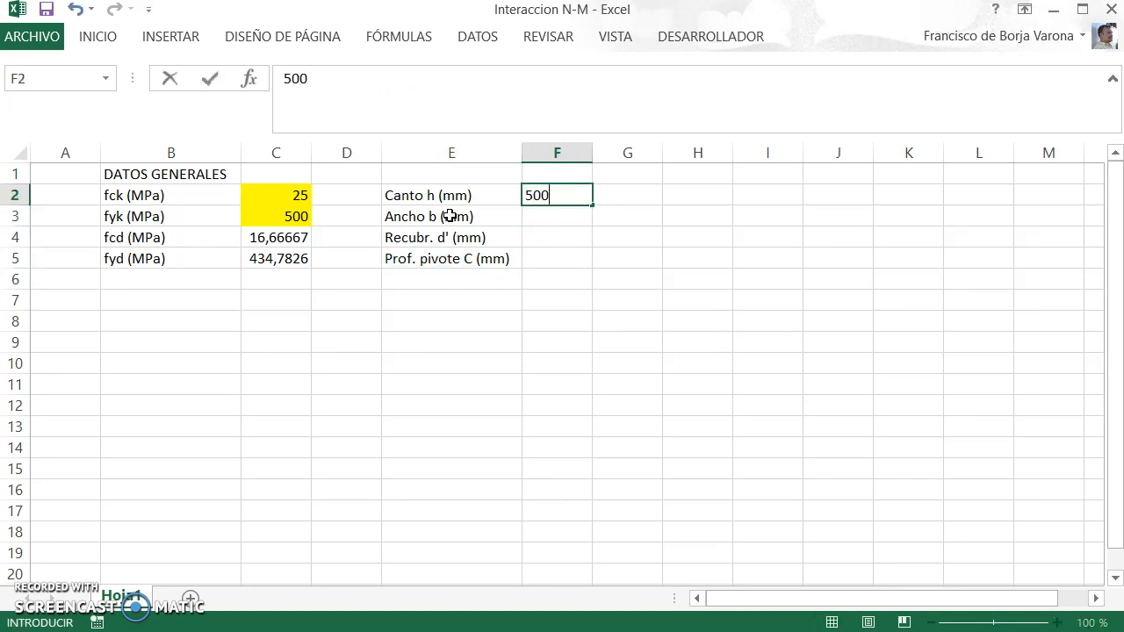
key("Return")
type("500")
key("Return")
type("40")
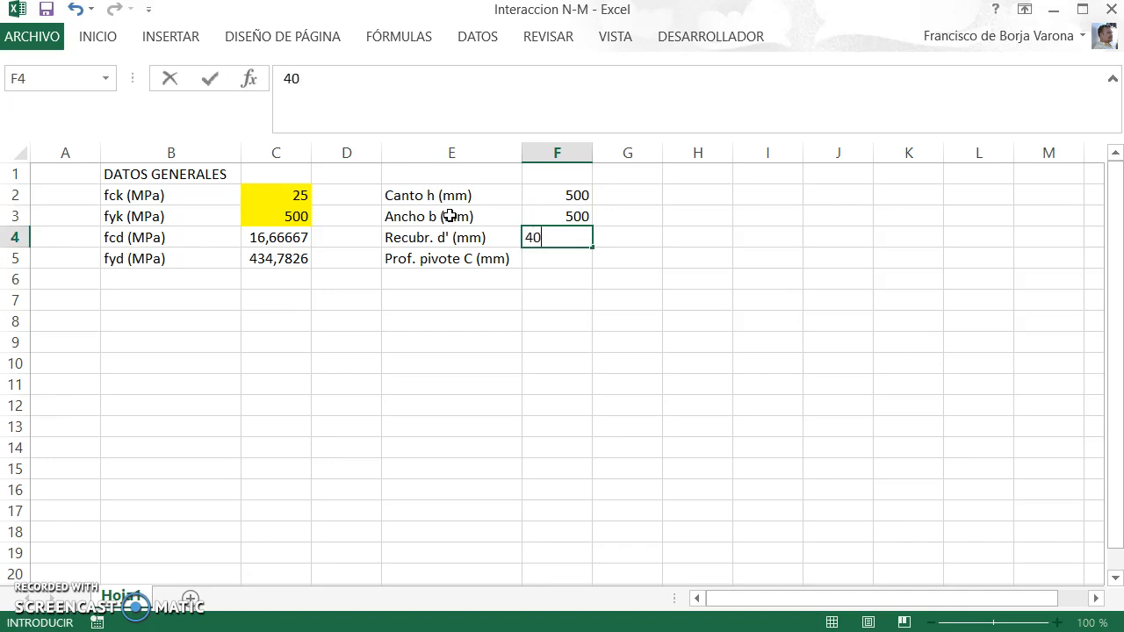
key("Return")
Step: Calculate the depth of pivot C in F5 with the formula =3/7*F2
type("=3/")
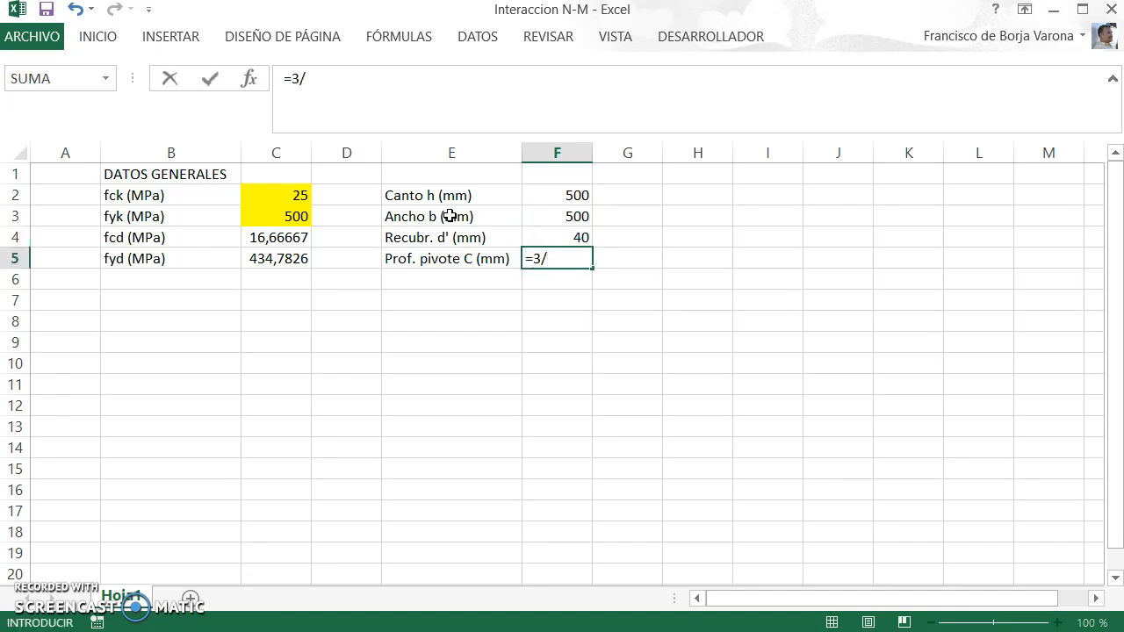
type("7*")
key("Up")
key("Up")
key("Up")
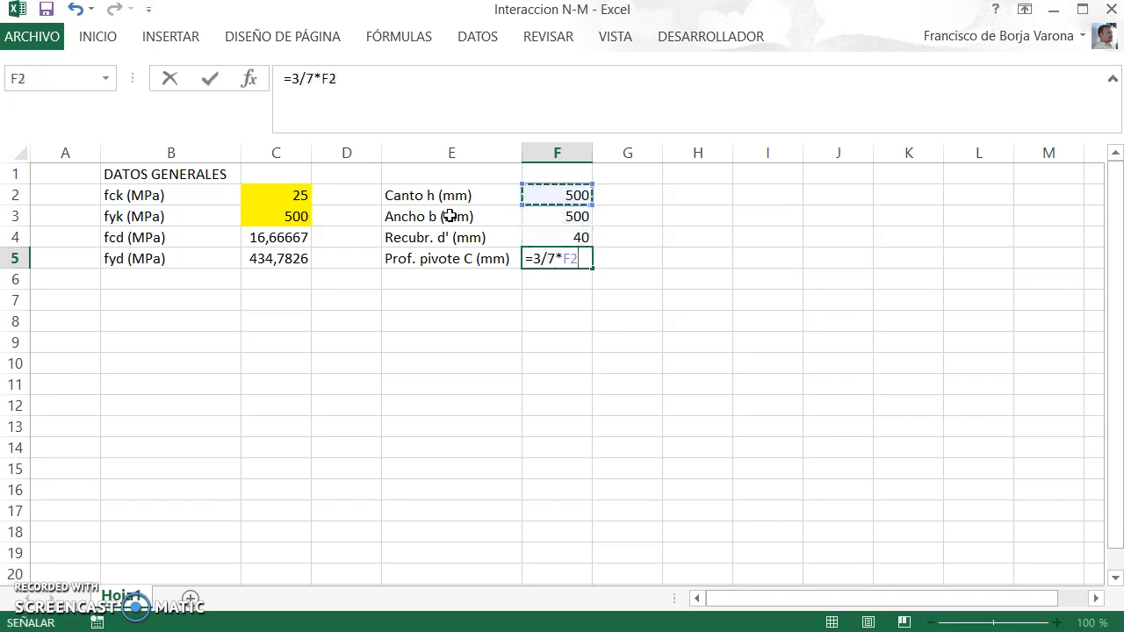
key("Return")
Step: Fill the input cells F2:F4 with yellow
key("Up")
key("Up")
key("Up")
key("shift+Up")
key("Down")
key("Down")
key("Up")
key("shift+Up")
key("shift+Up")
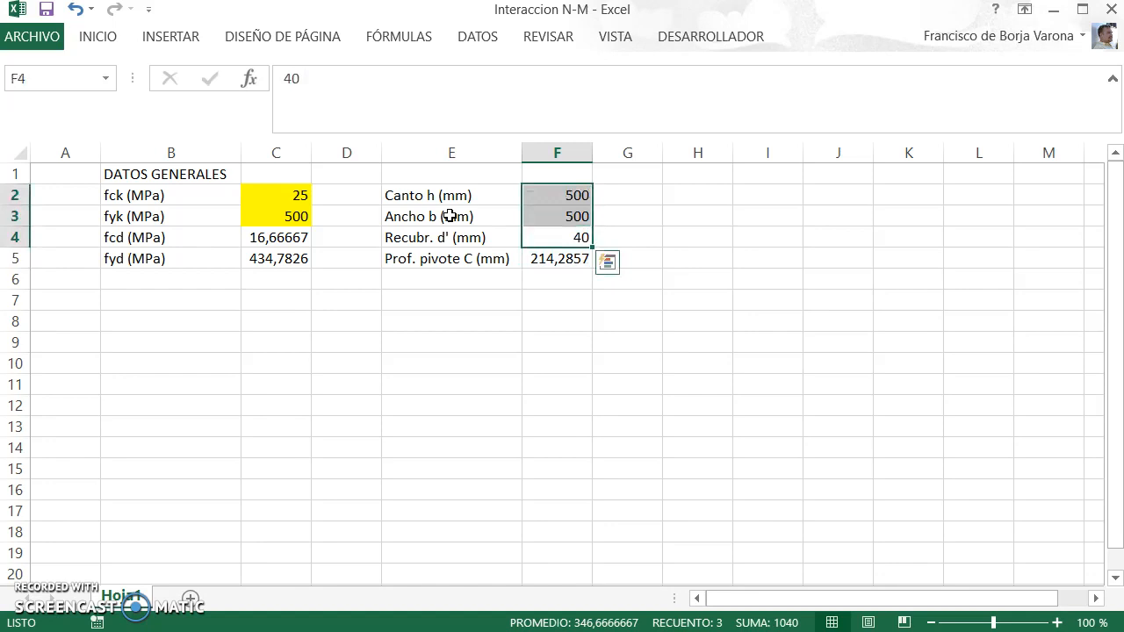
left_click(98, 36)
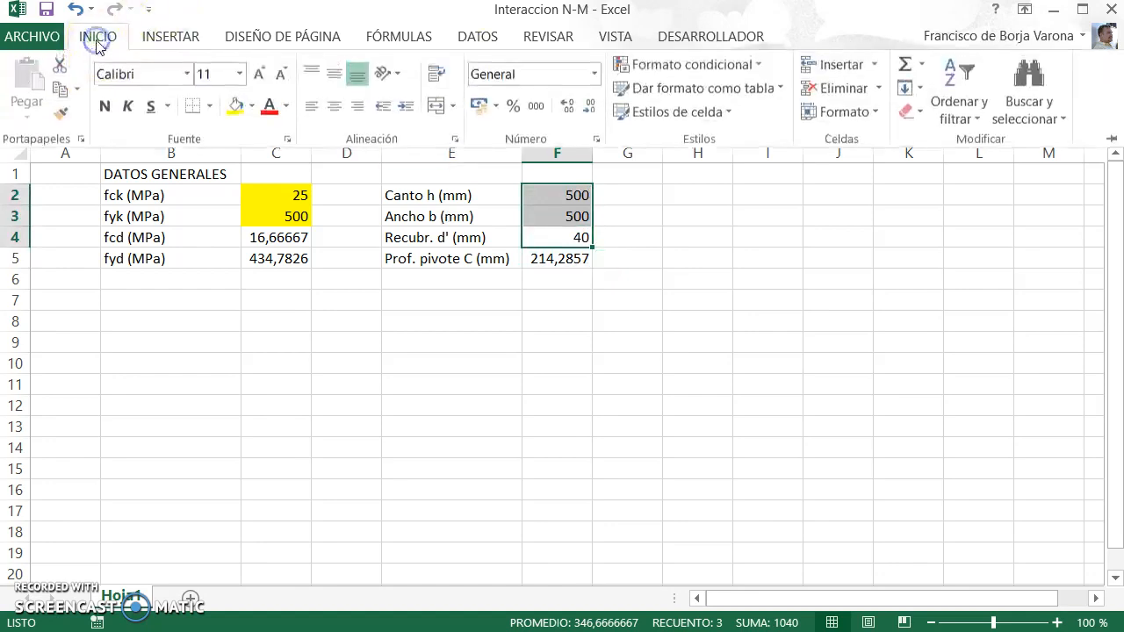
left_click(232, 108)
left_click(506, 323)
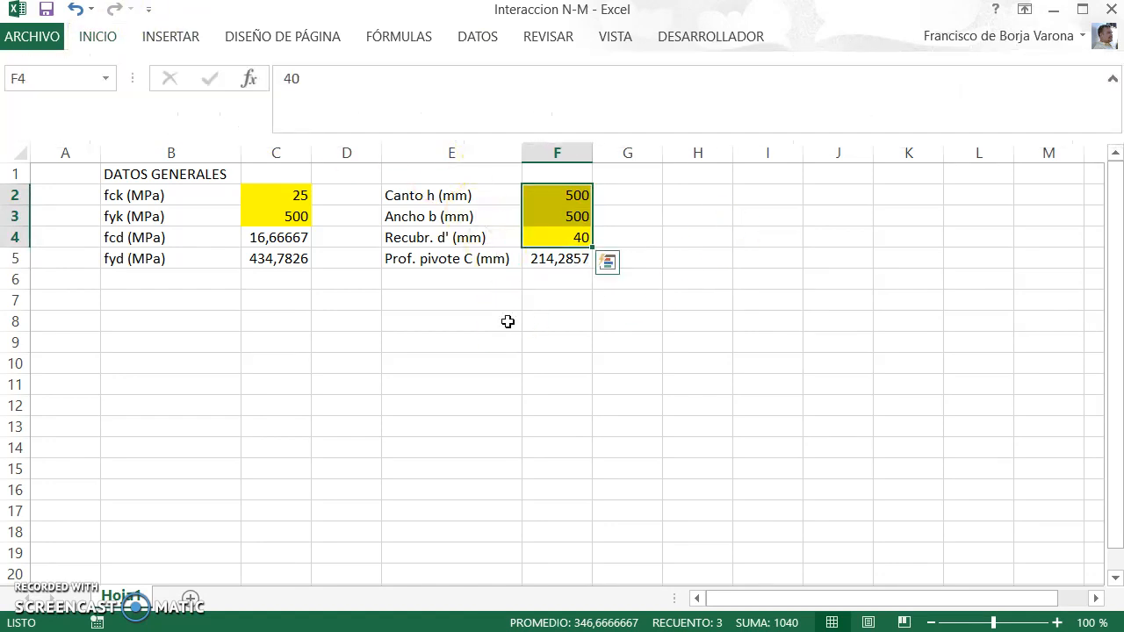
Step: Set the width of column H to 17
left_click(699, 194)
left_click(689, 153)
right_click(690, 154)
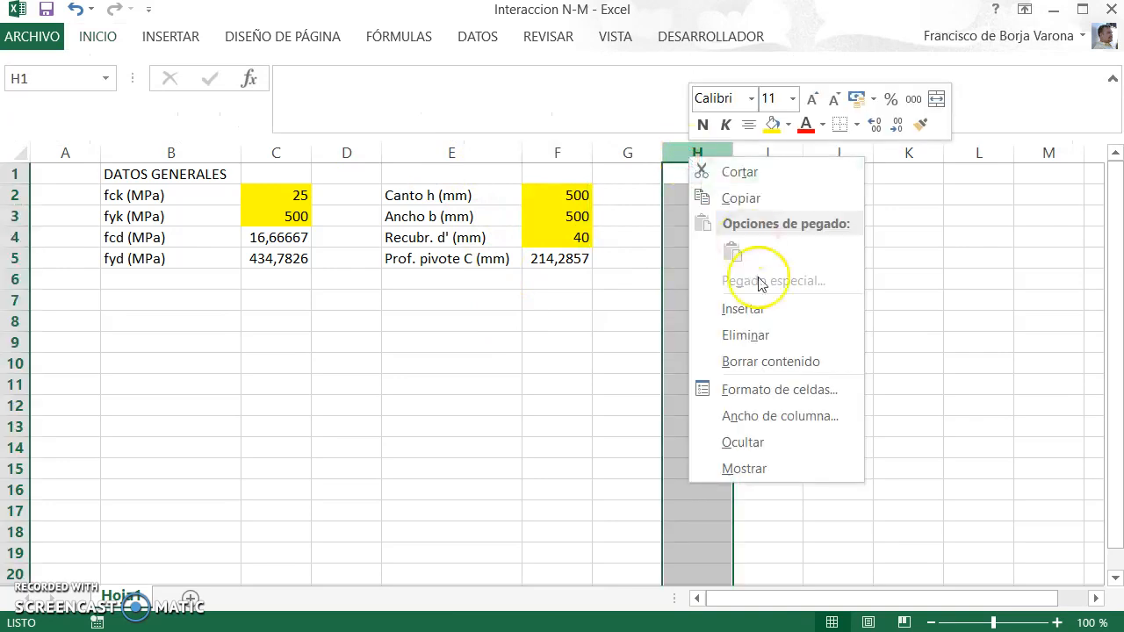
left_click(762, 414)
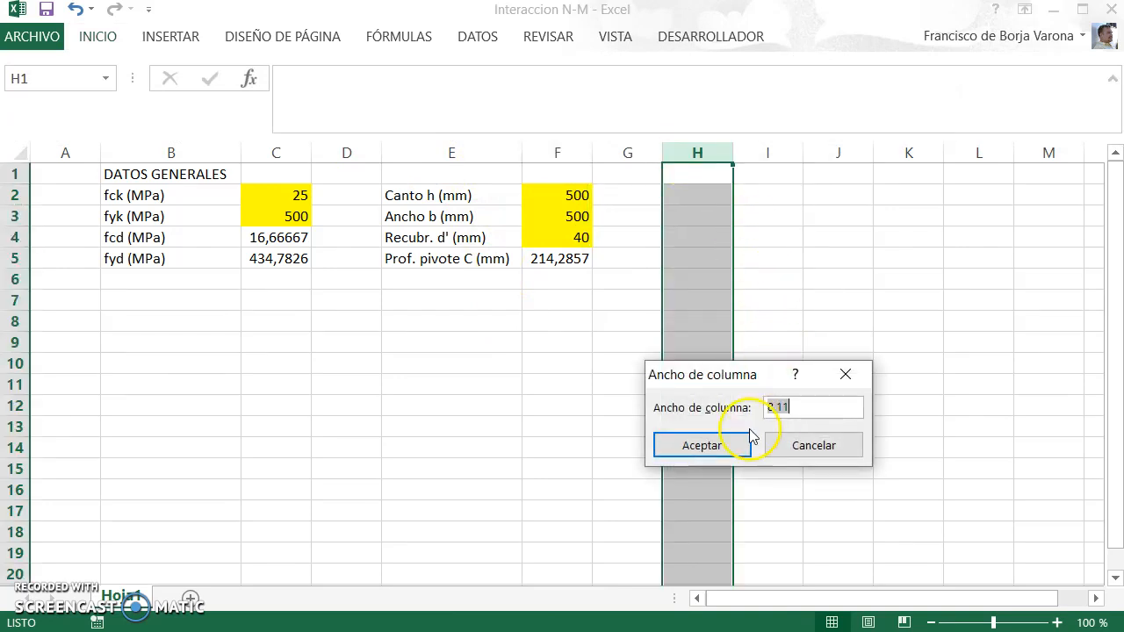
type("17")
left_click(748, 441)
key("Down")
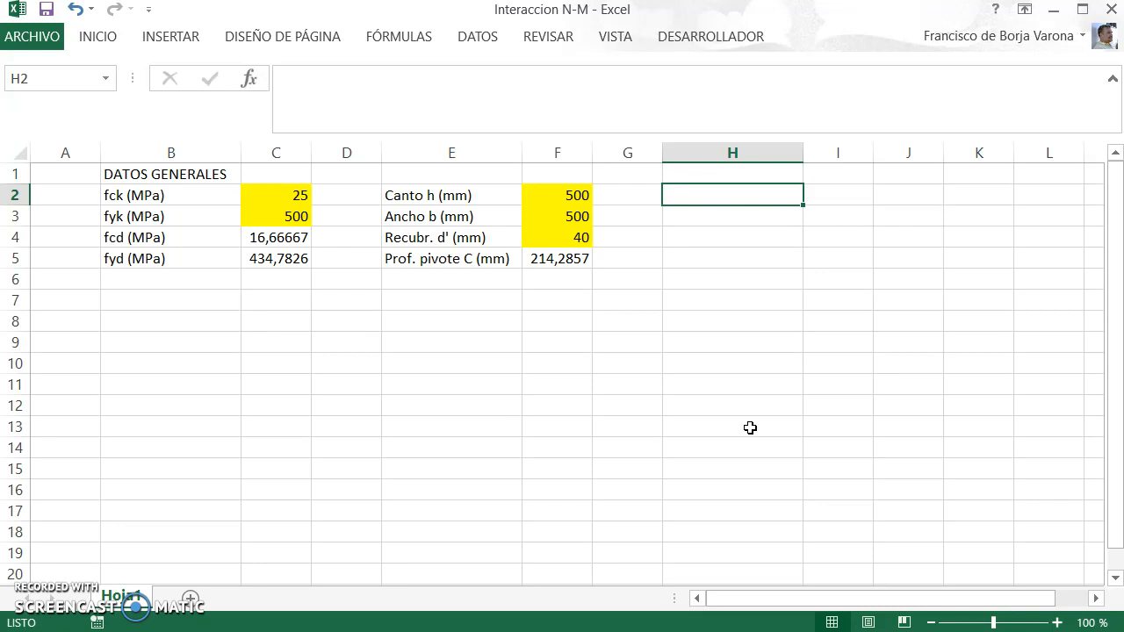
Step: Enter the label "Esfuerzo NRd (kN)" in H2 and the value 100 in I2
type("Esfuerzo NRd")
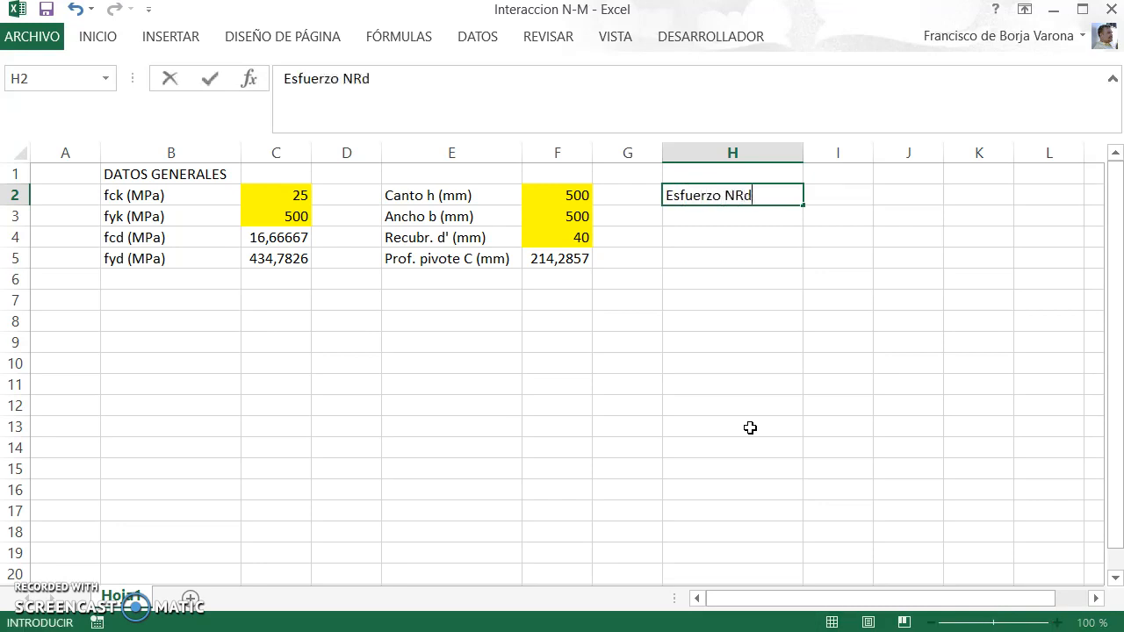
type(" (kN()")
key("Return")
key("Down")
key("Up")
key("Up")
key("Right")
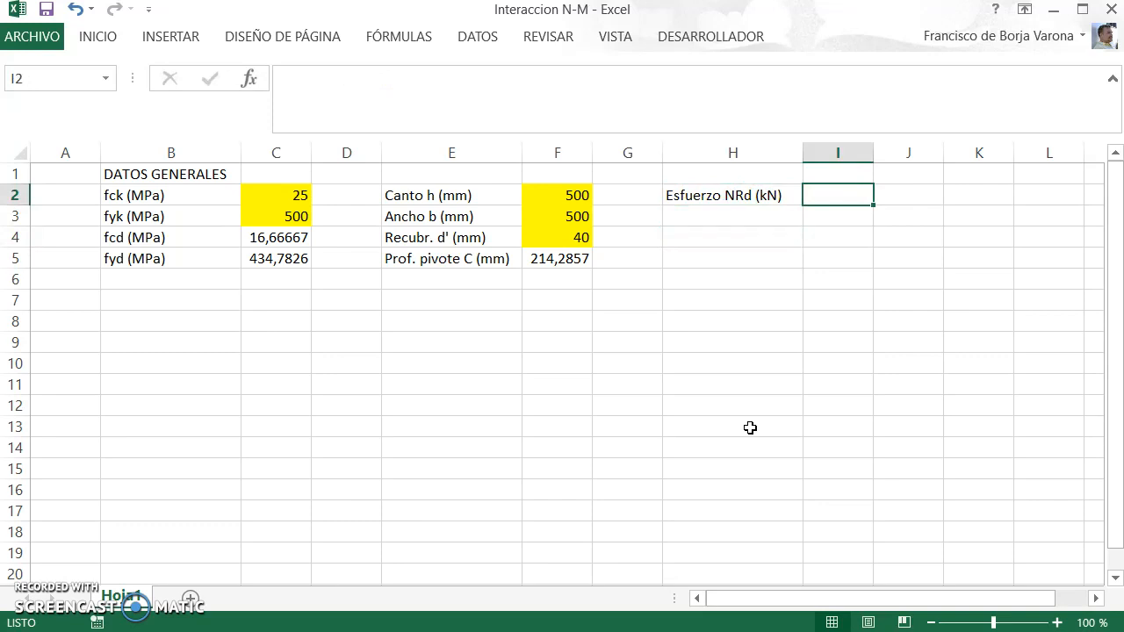
type("100")
key("Return")
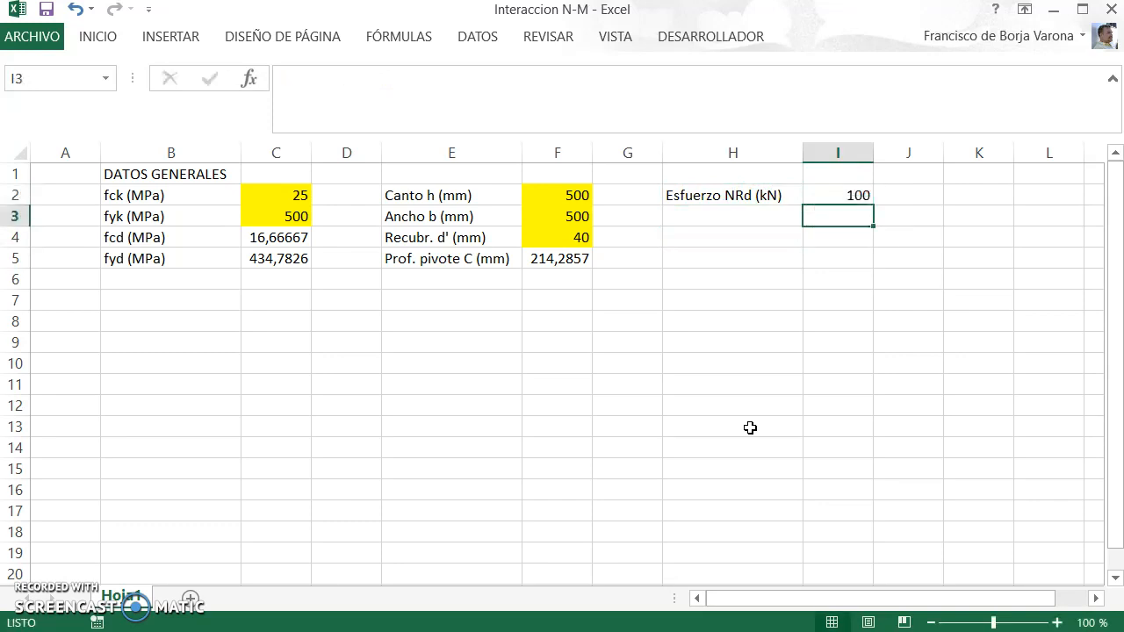
Step: Set the width of column K to 17
key("Up")
key("Right")
key("Right")
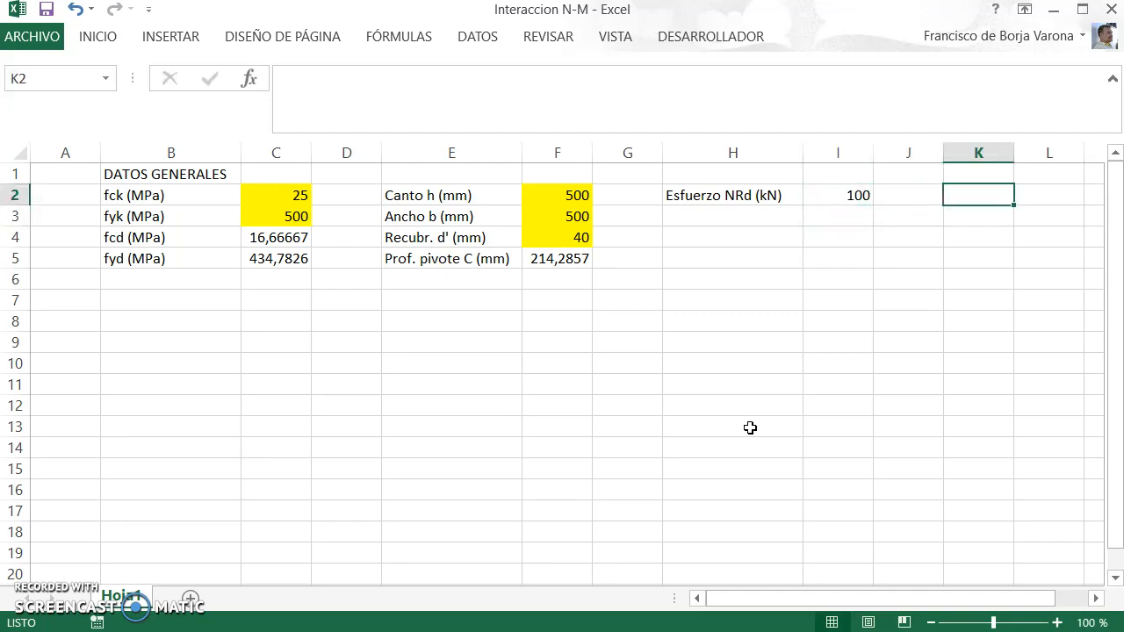
right_click(964, 153)
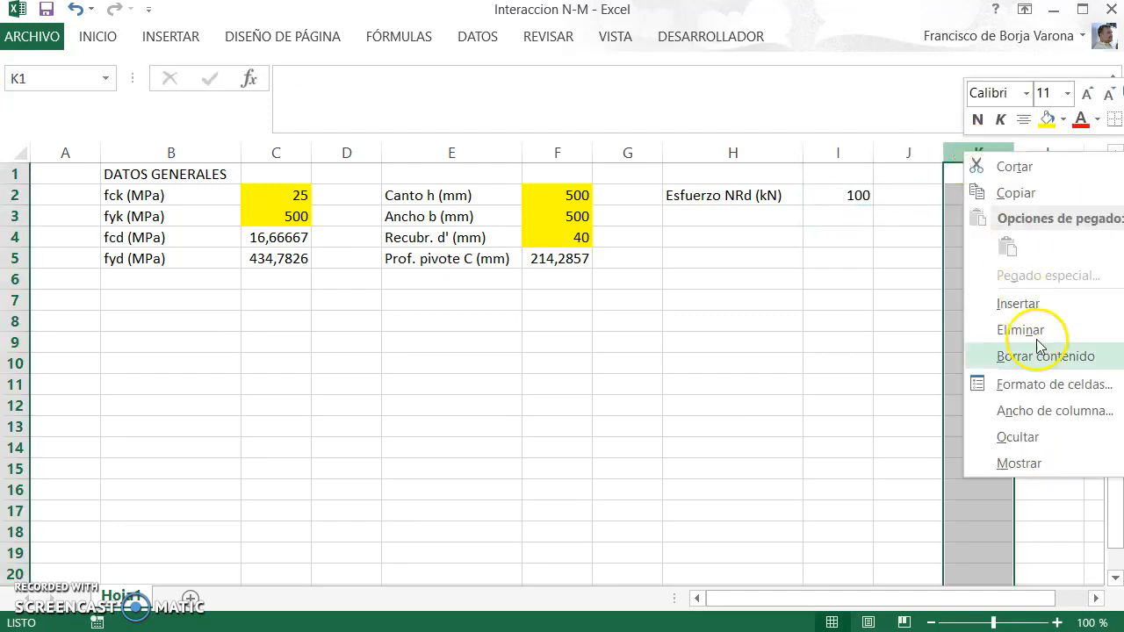
left_click(1045, 410)
type("15")
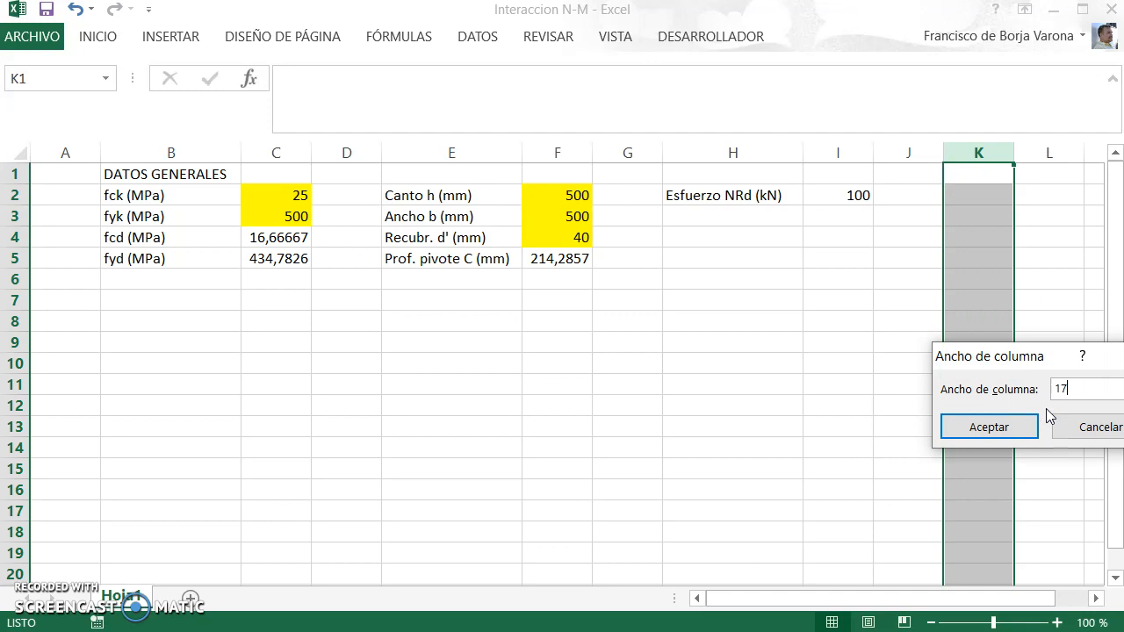
key("Return")
key("Right")
key("Right")
key("Left")
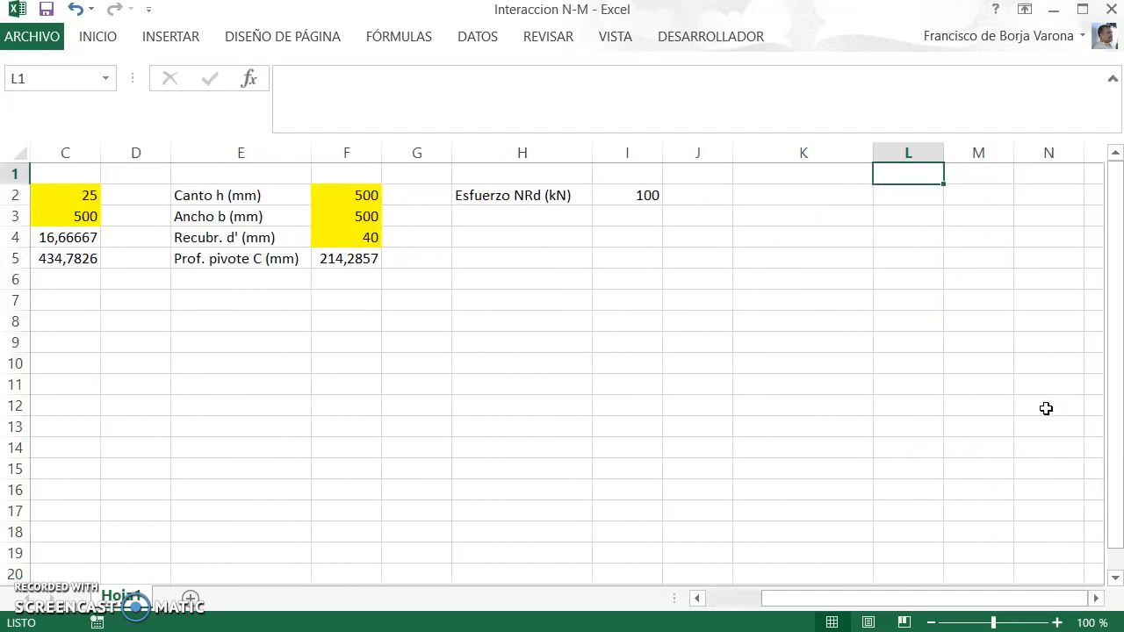
key("Down")
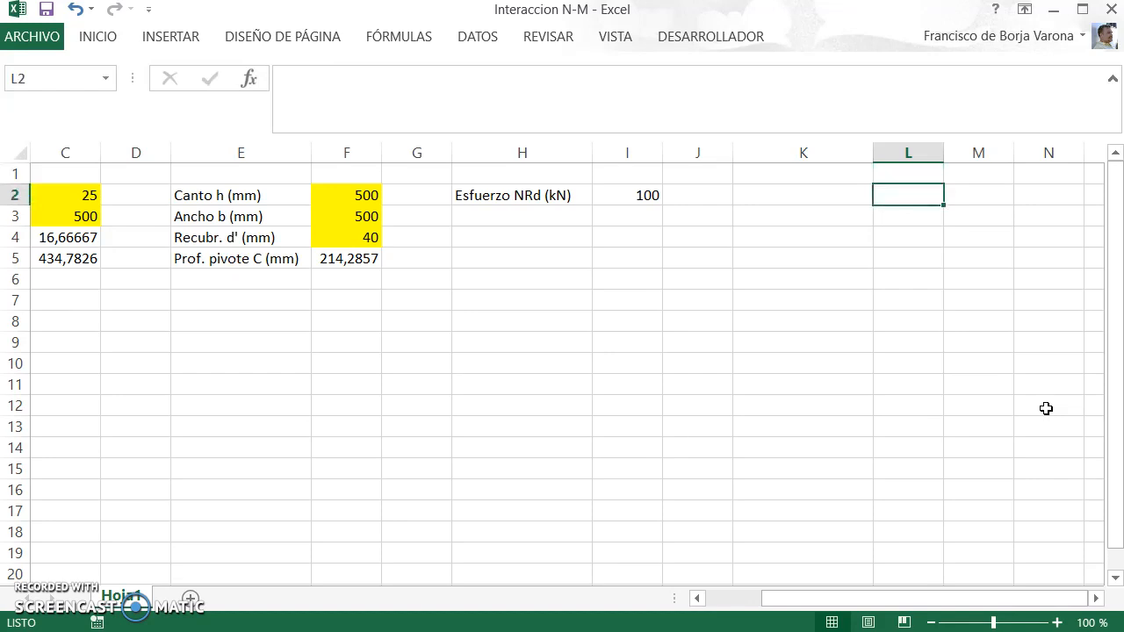
Step: Enter the label "Prof. fibra neutra xu (mm)" in L2, with a lowercase f in fibra
type("P")
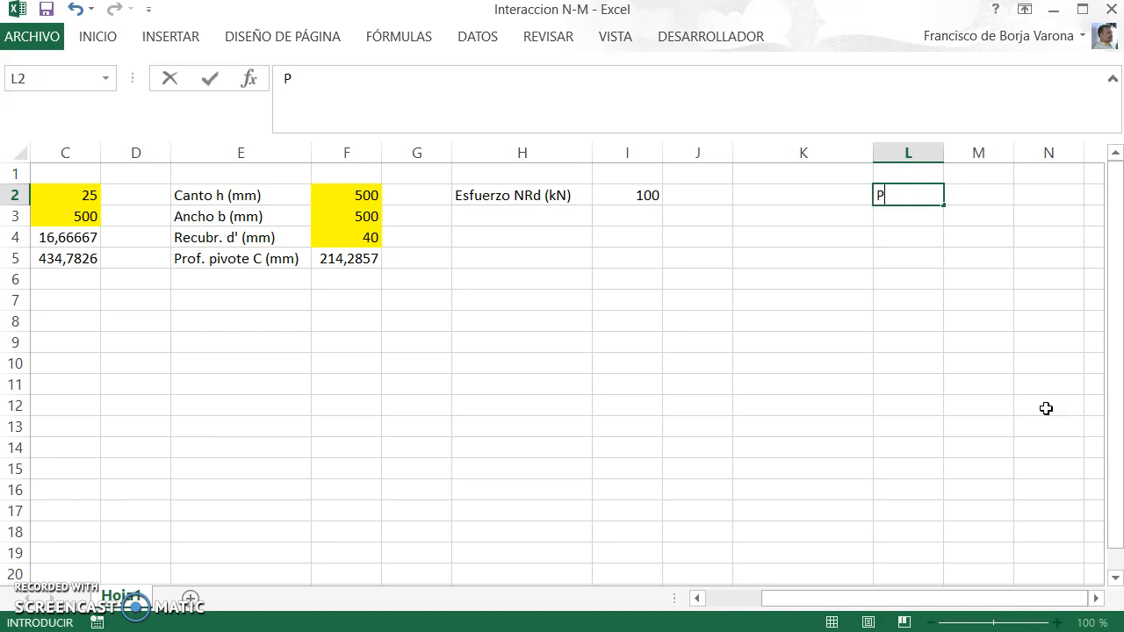
type("rof. fibra neu")
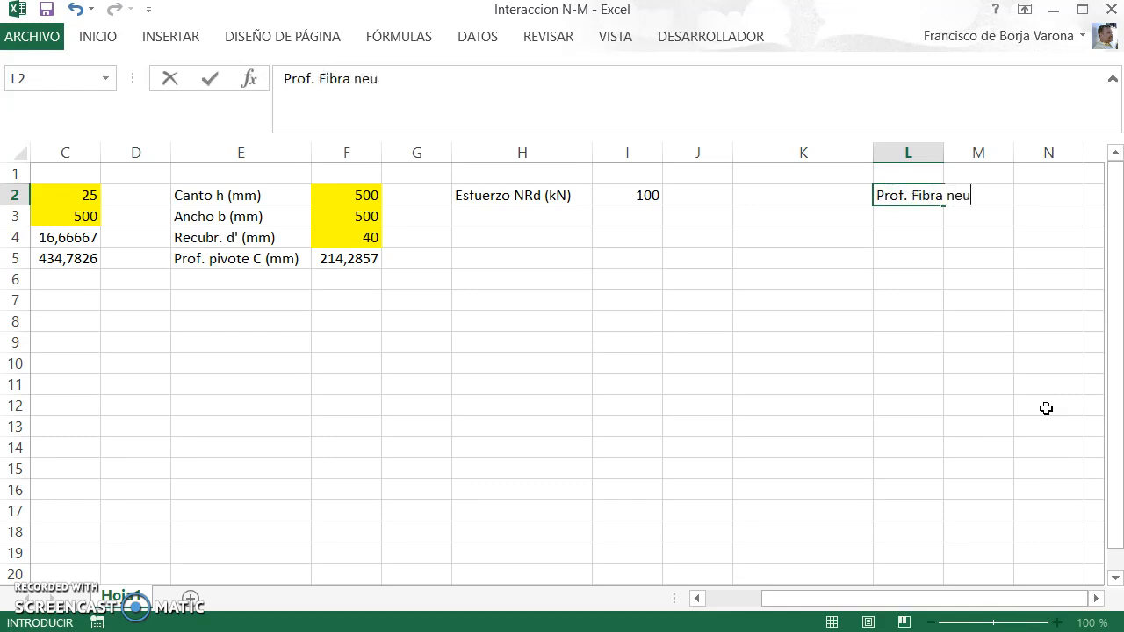
type("tra xu (mm)")
key("Return")
key("Up")
key("F2")
key("Left")
key("Left")
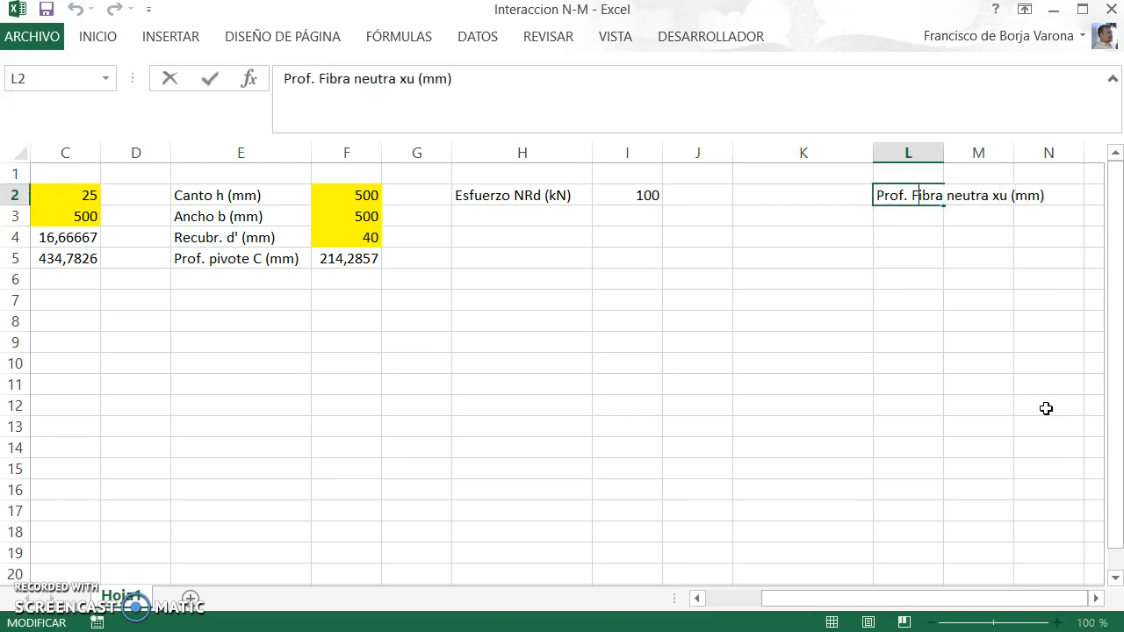
key("BackSpace")
type("f")
key("Return")
key("Up")
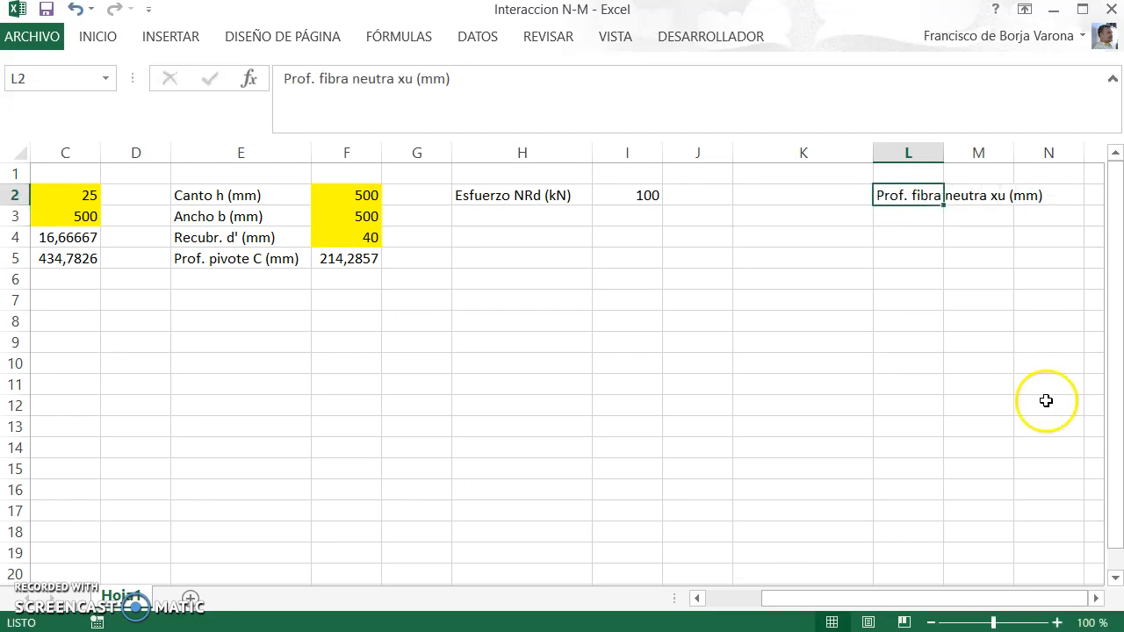
Step: Right-align the neutral fibre label in L2 and enter 100 in M2
left_click(97, 36)
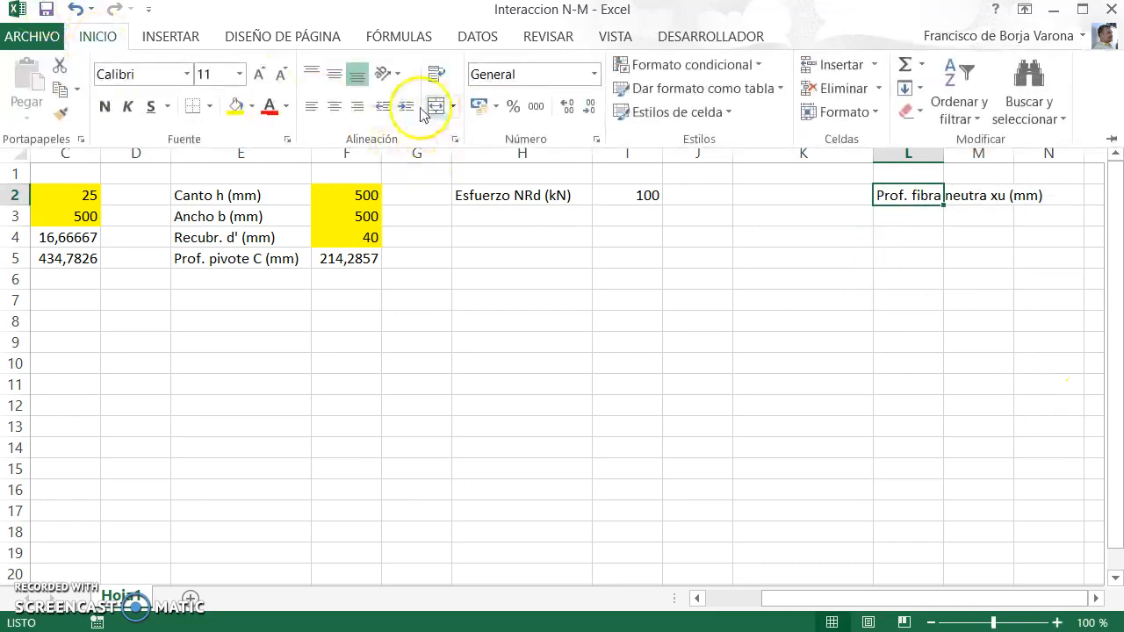
left_click(358, 107)
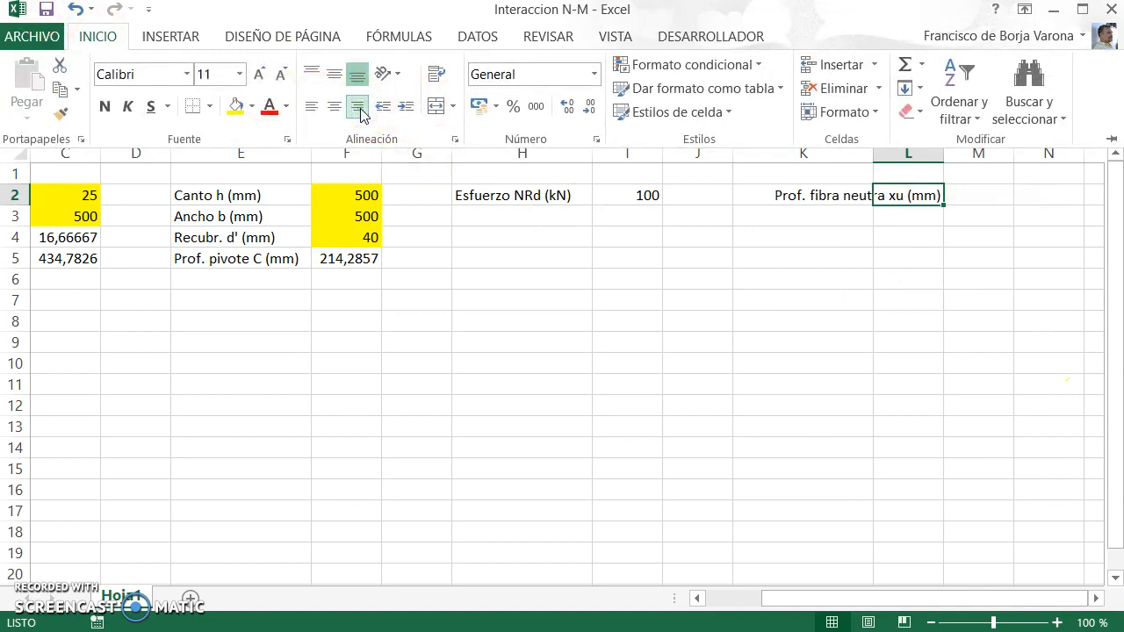
key("Right")
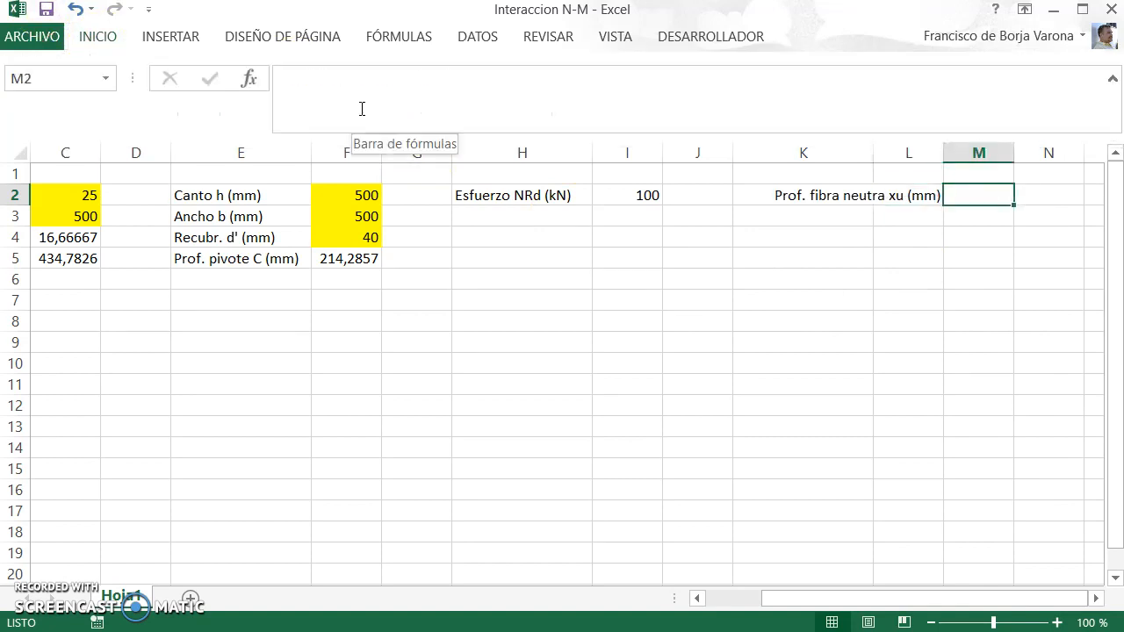
type("100")
key("Return")
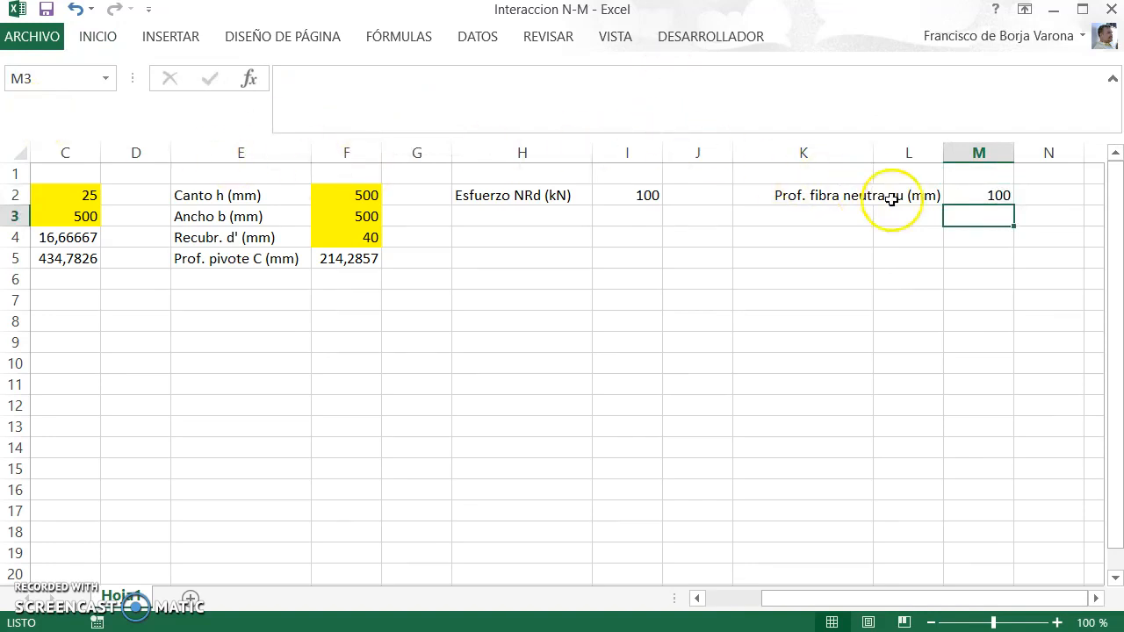
Step: Name the neutral fibre depth cell M2 xu and the pivot C depth cell F5 xc
left_click(977, 193)
left_click(51, 80)
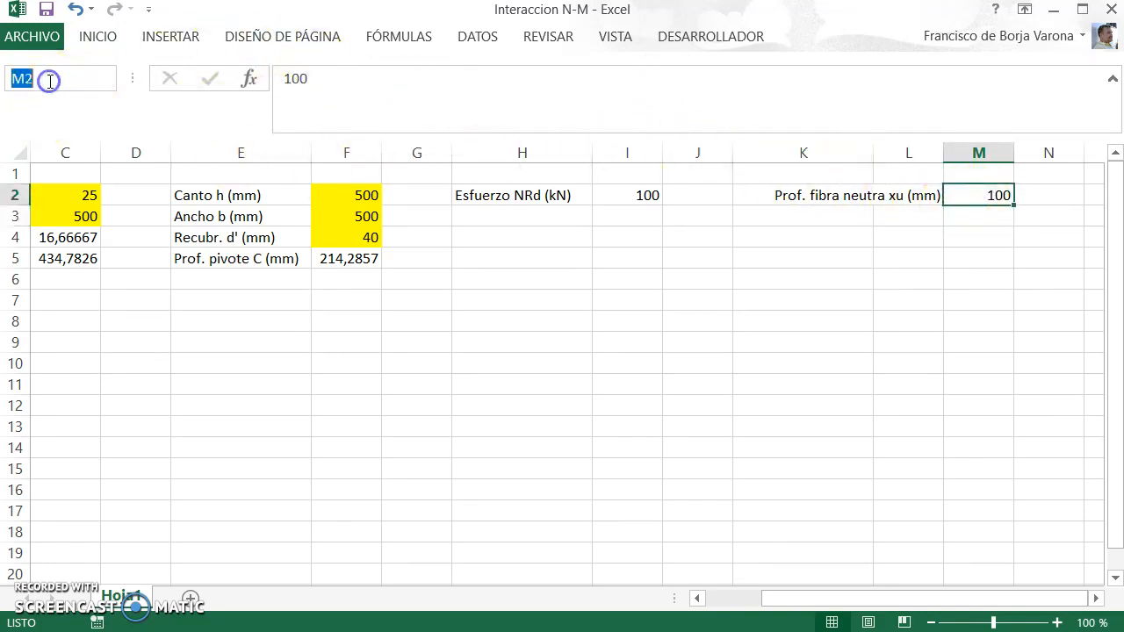
type("xu")
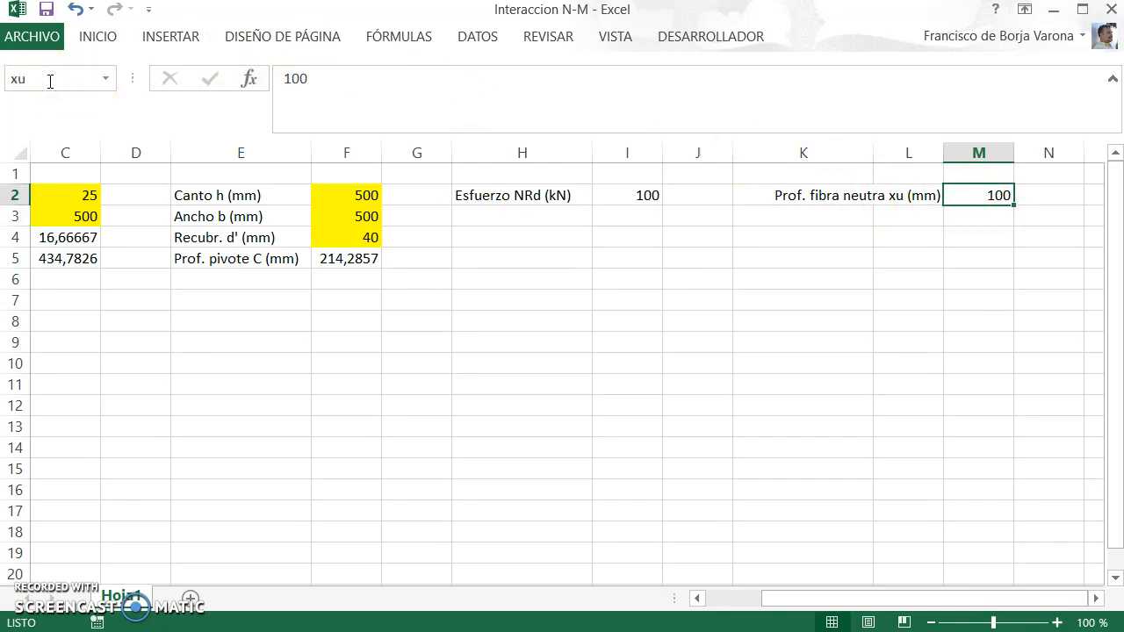
left_click(344, 261)
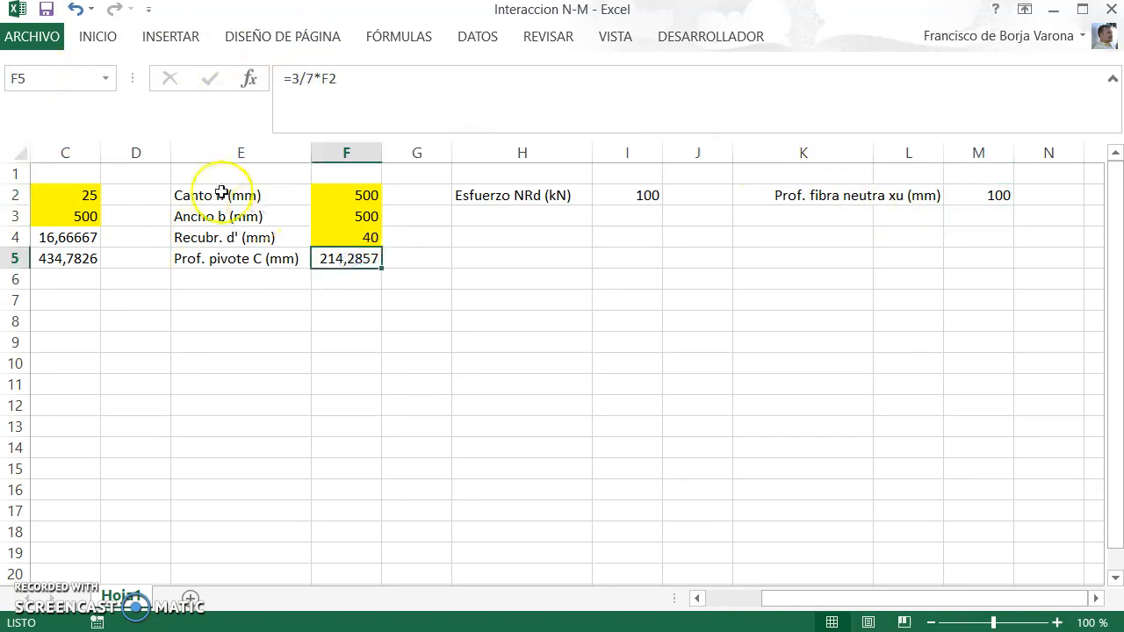
left_click(34, 79)
type("x")
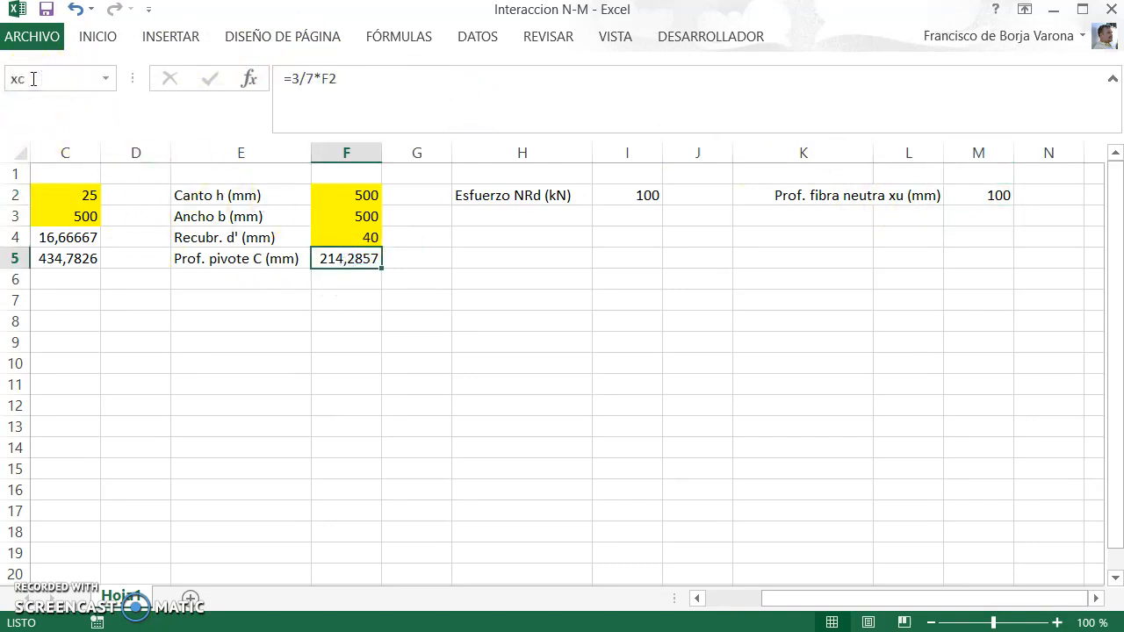
type("c")
Step: Name the Canto h cell F2 hh and the Ancho b cell F3 bb
left_click(362, 193)
left_click(61, 81)
type("hh")
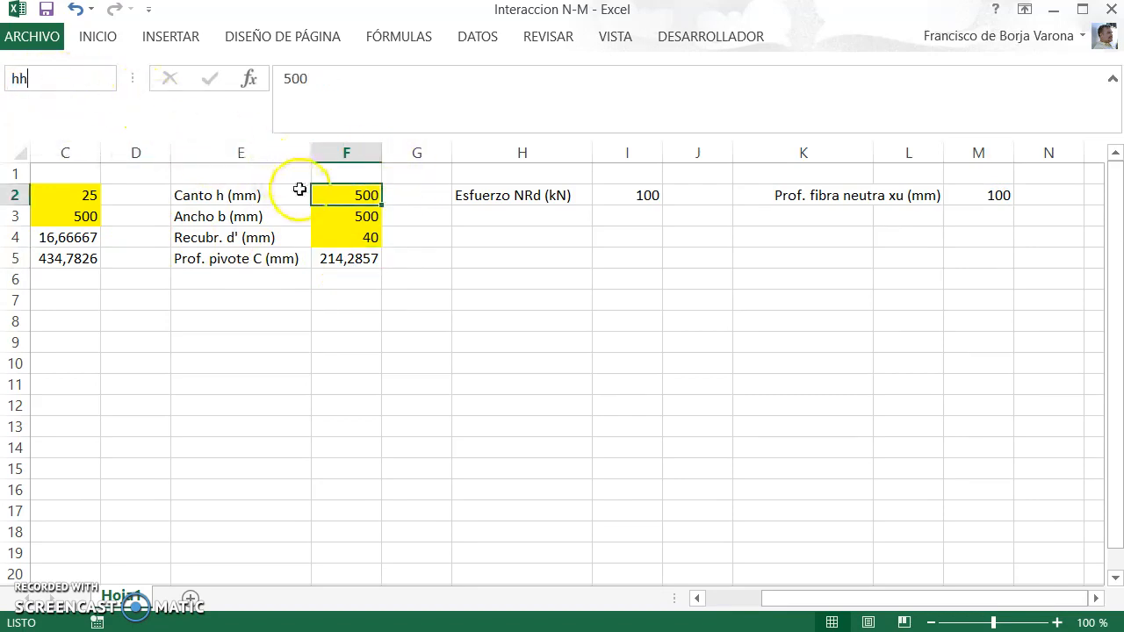
left_click(369, 219)
left_click(57, 79)
type("bb")
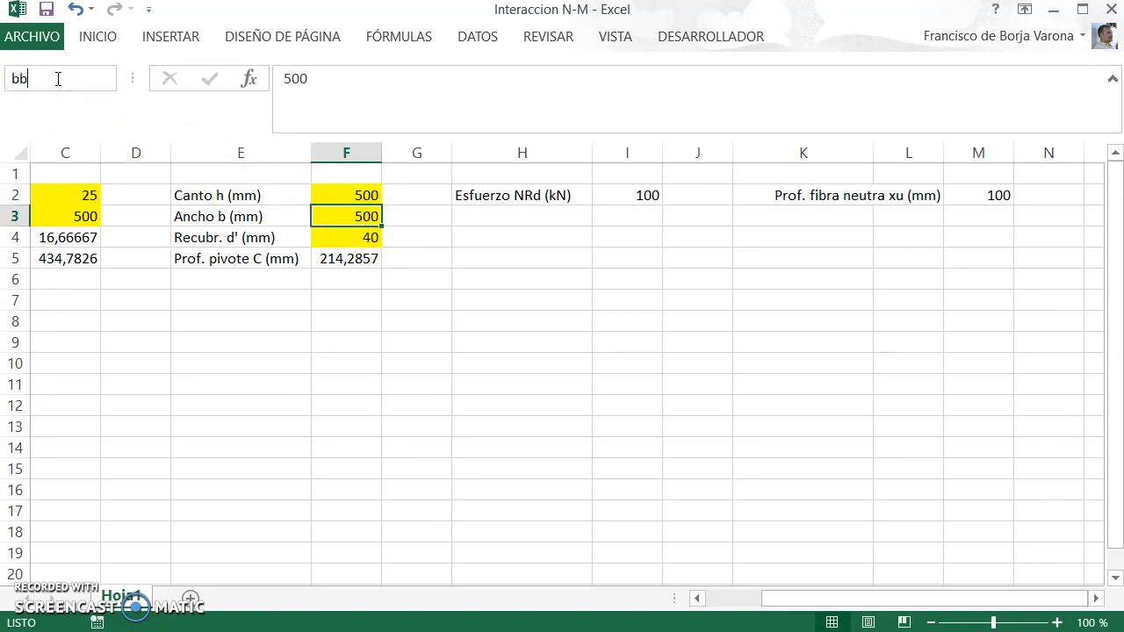
key("Return")
Step: Name the concrete design strength cell C4 fcd
left_click_drag(773, 602, 727, 606)
left_click(299, 240)
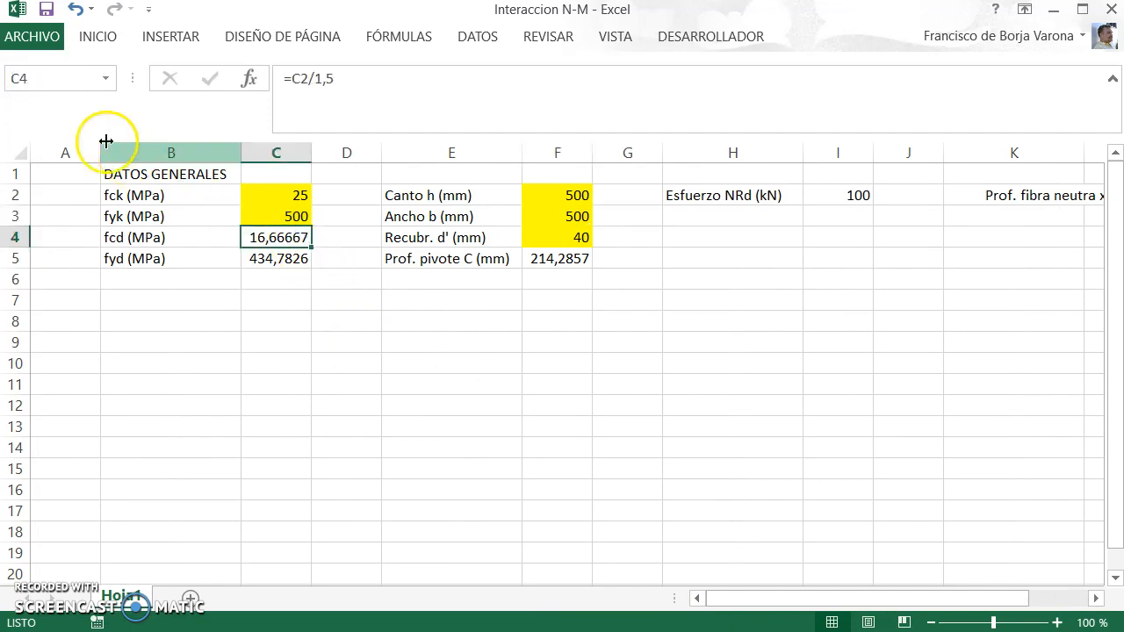
left_click(69, 85)
type("f")
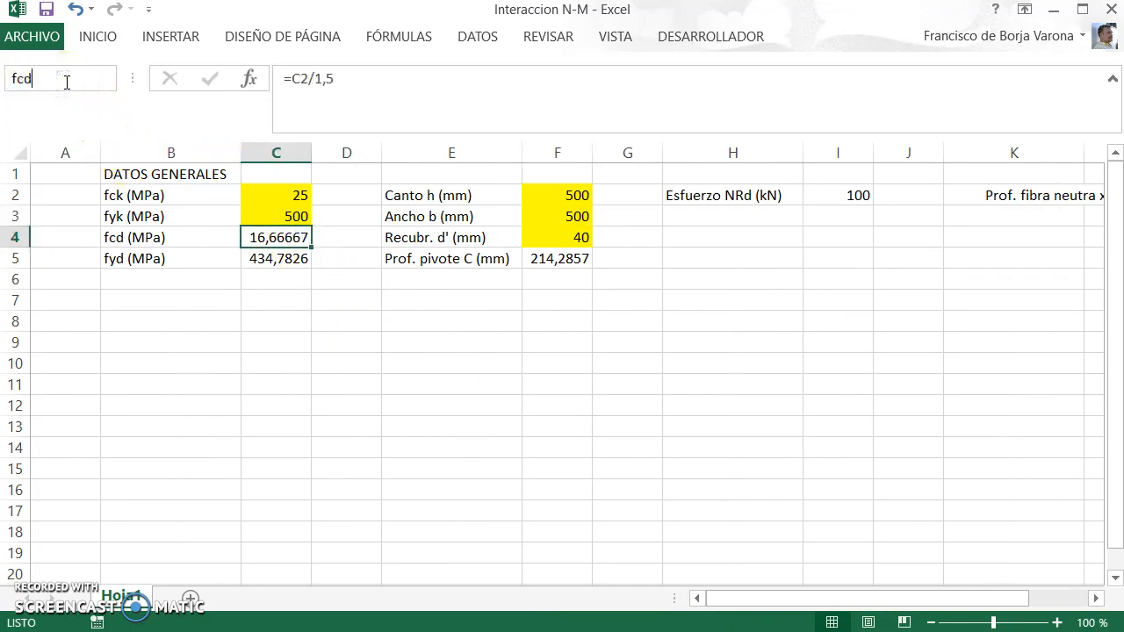
type("cd")
key("Return")
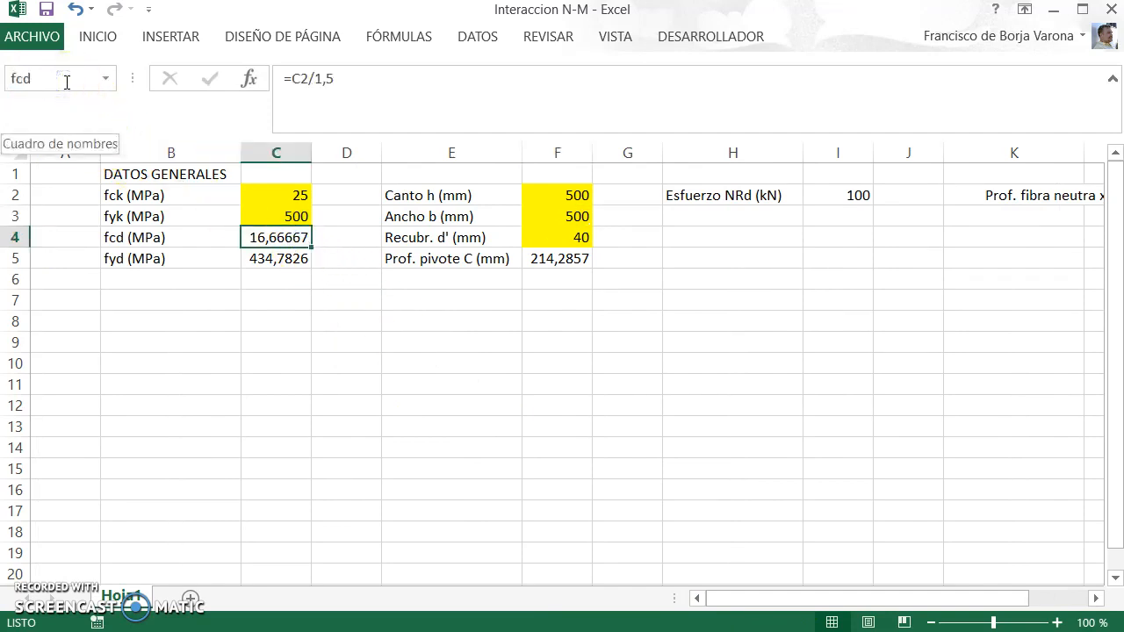
Step: Name the steel design strength cell C5 fyd
left_click(280, 256)
left_click(44, 79)
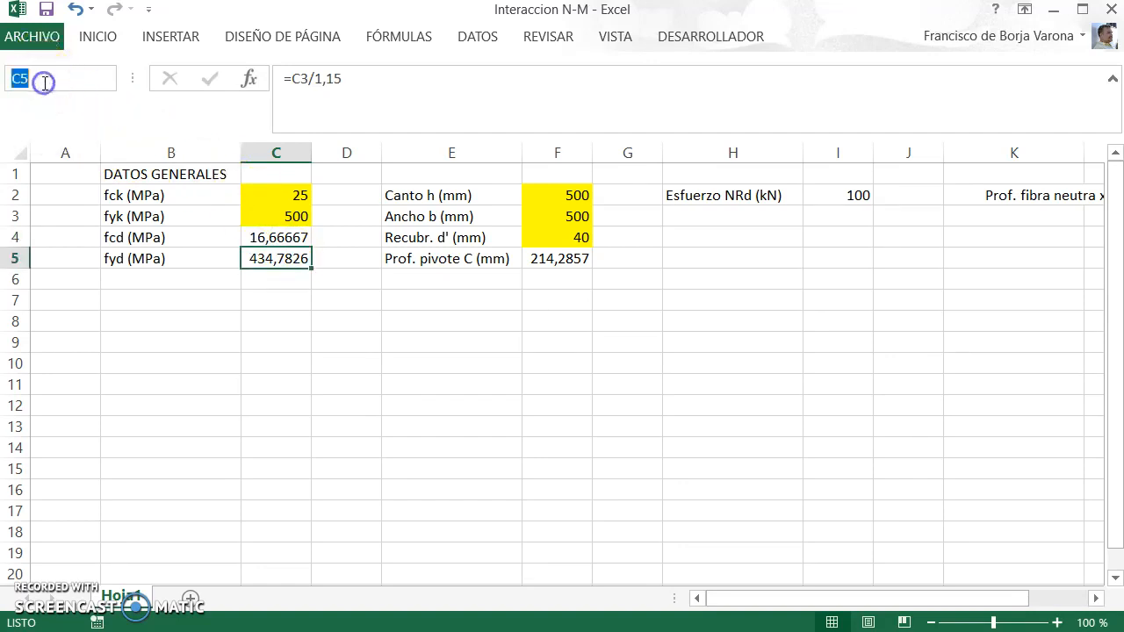
type("f")
type("yd")
key("Return")
Step: Check the names assigned to cells C4, F5 and F3
key("Up")
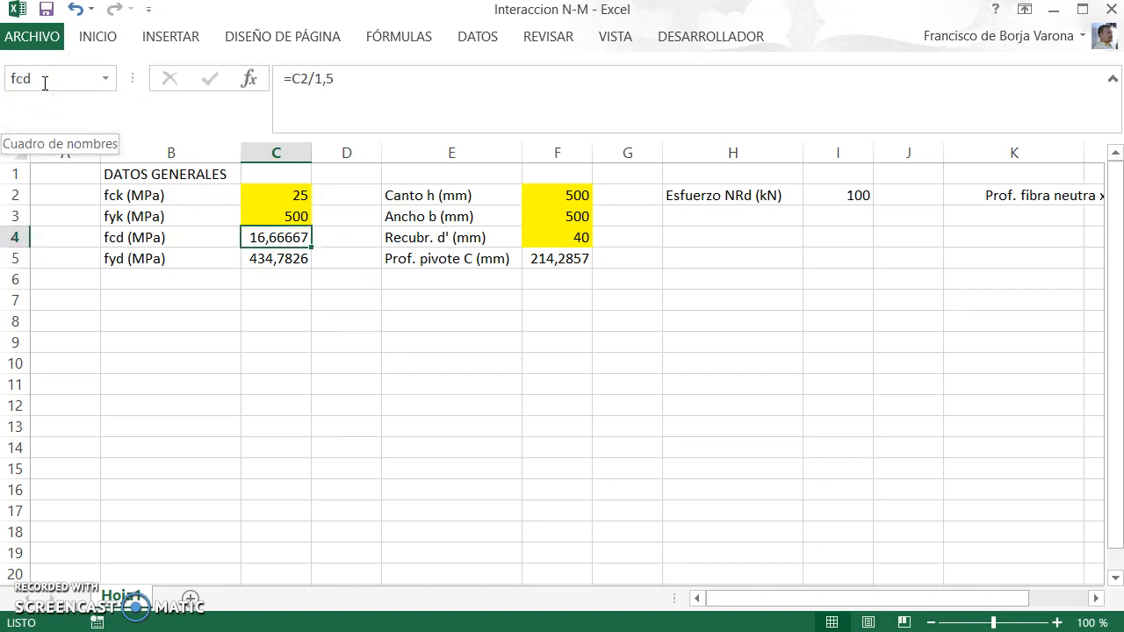
key("Down")
key("Right")
key("Right")
key("Right")
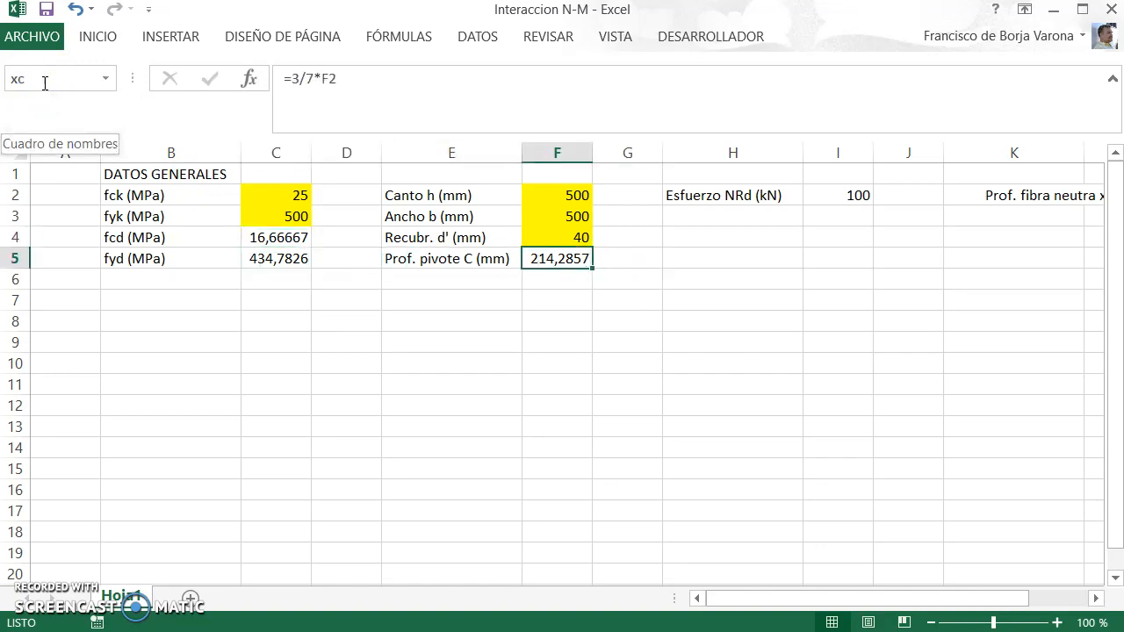
key("Up")
key("Up")
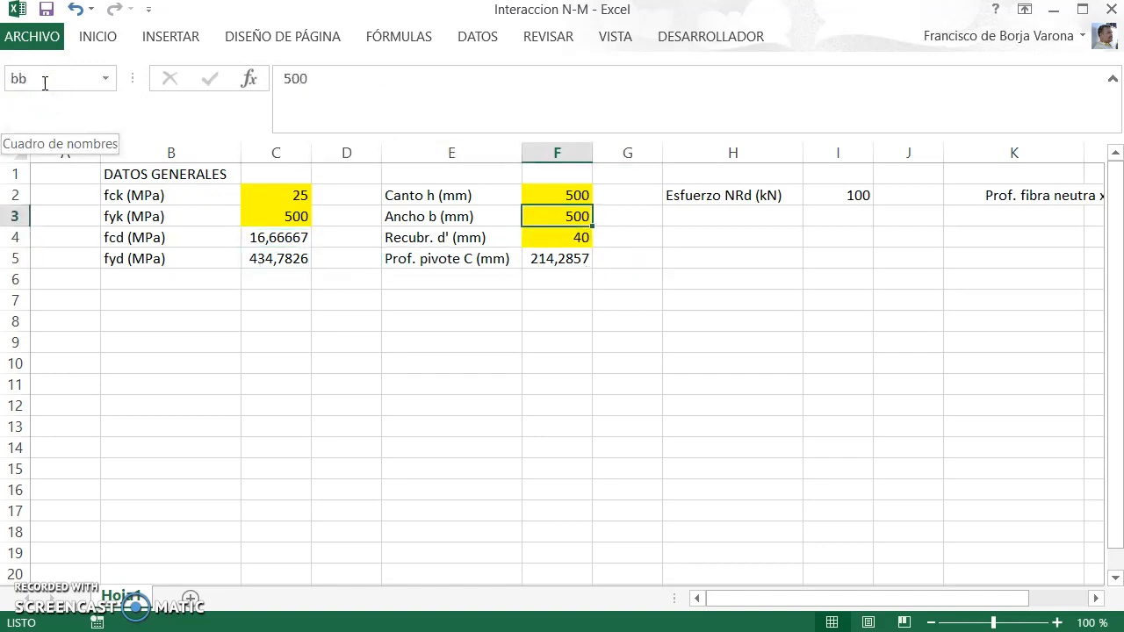
Step: Enter the heading "Capa superior 2" in cell B8 and the label "d2 = d' (mm)" in B9
left_click(148, 315)
type("Capa superior 2")
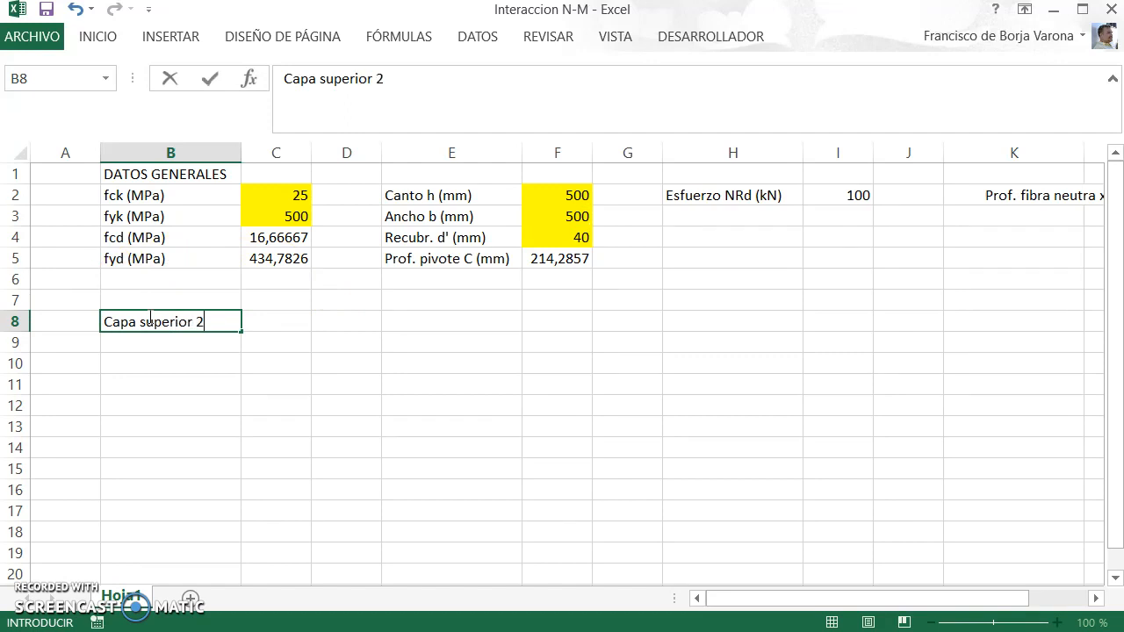
key("Return")
type("d2")
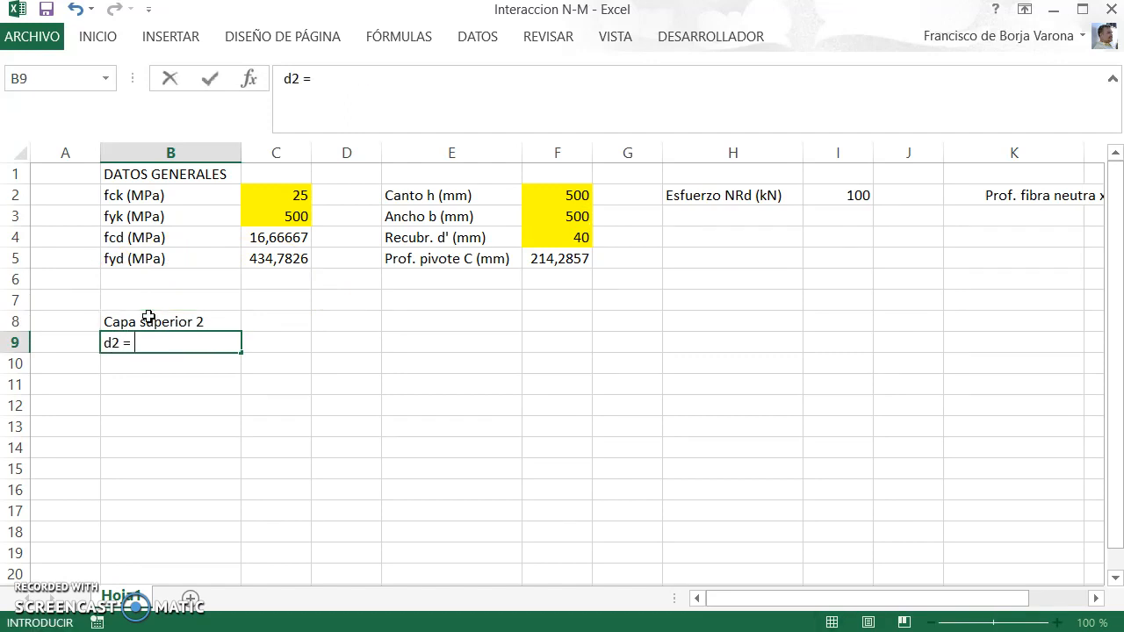
type(" = d' (mm)")
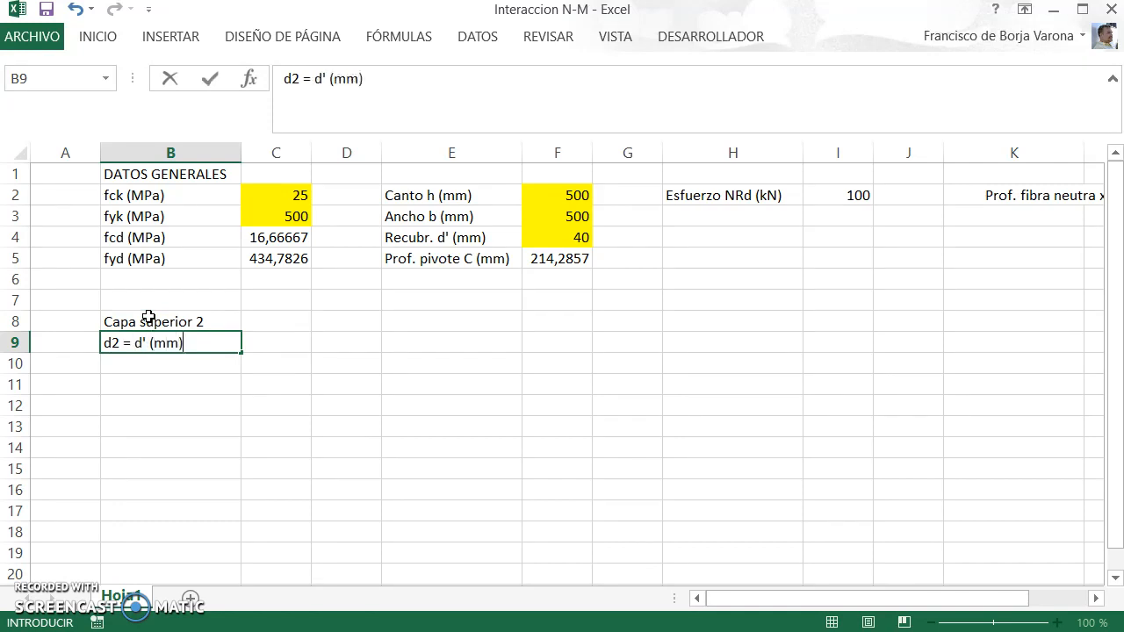
key("Return")
Step: Link cell C9 to the cover value with the formula =F4
key("Up")
key("Right")
type("=")
key("Up")
key("Up")
key("Up")
key("Up")
key("Up")
key("Right")
key("Right")
key("Right")
key("Right")
key("Left")
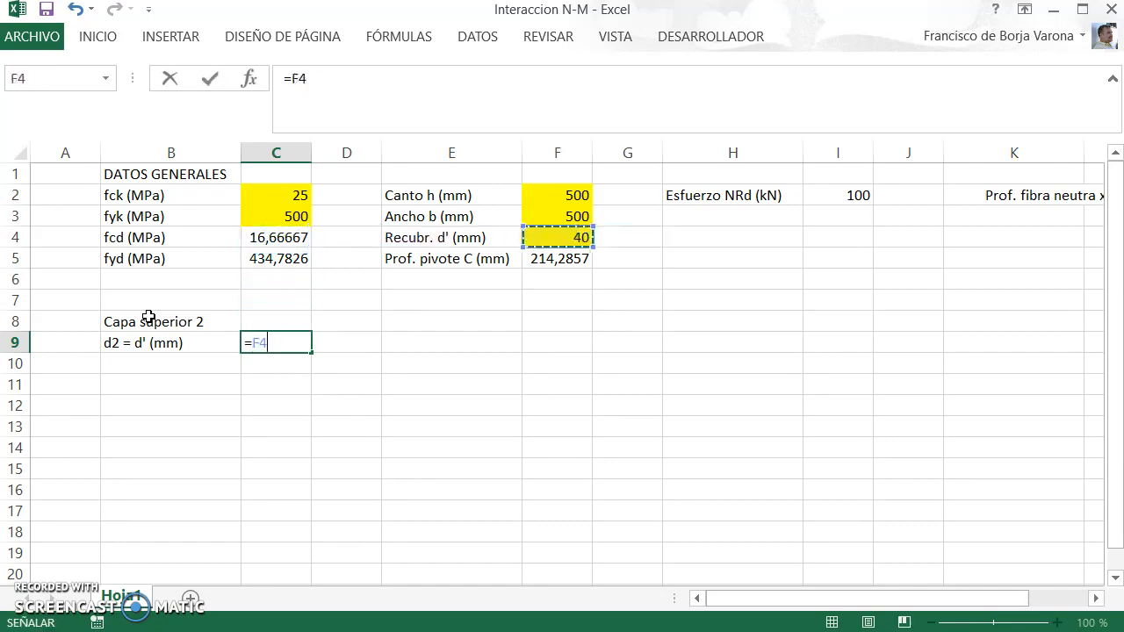
key("Return")
Step: Enter the column headers "nº barras" in B10 and "As (mm2)" in C10
key("Left")
type("nº barras")
key("Return")
key("Up")
key("Right")
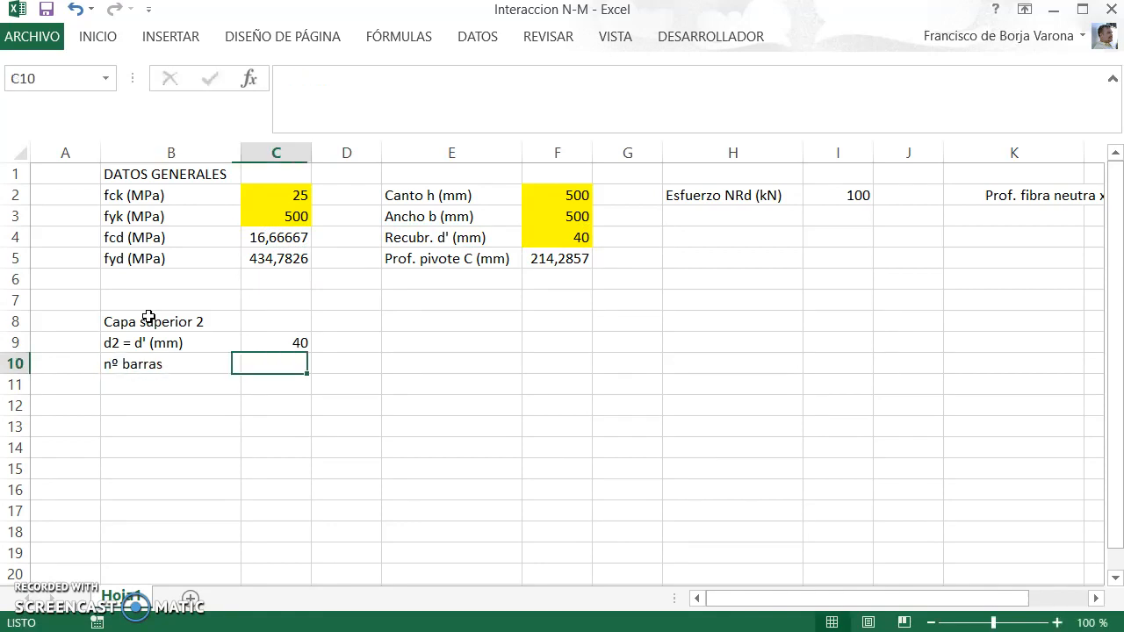
type("As (mm2)")
key("Return")
Step: Enter the bar diameter label "Ø10" in cell A11, inserting the Ø symbol
key("Left")
key("Left")
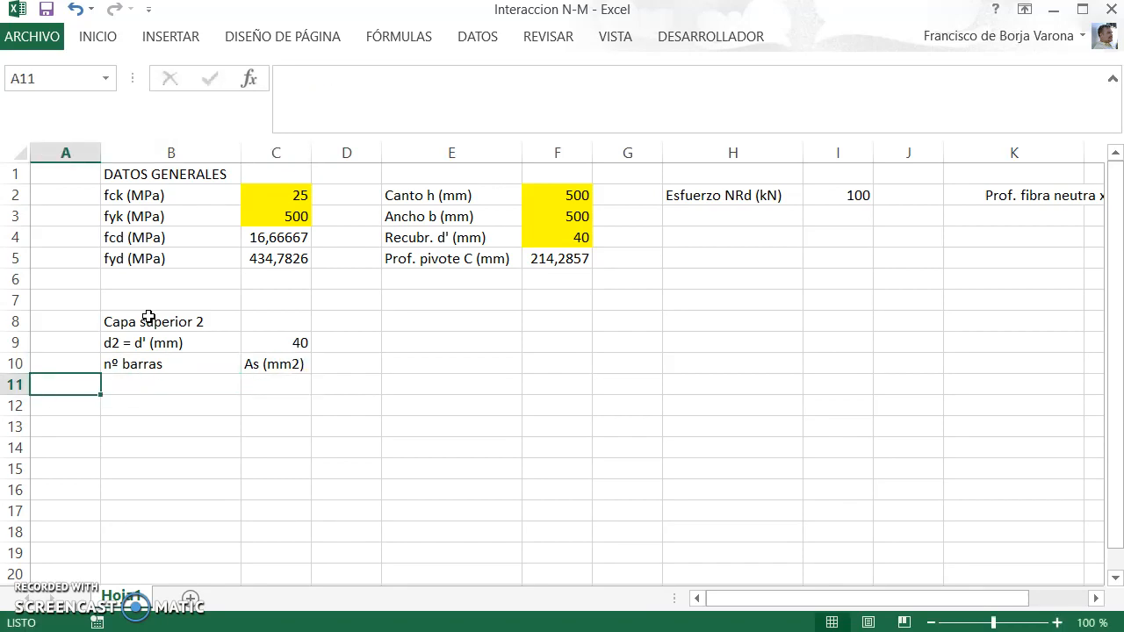
key("alt+n")
key("u")
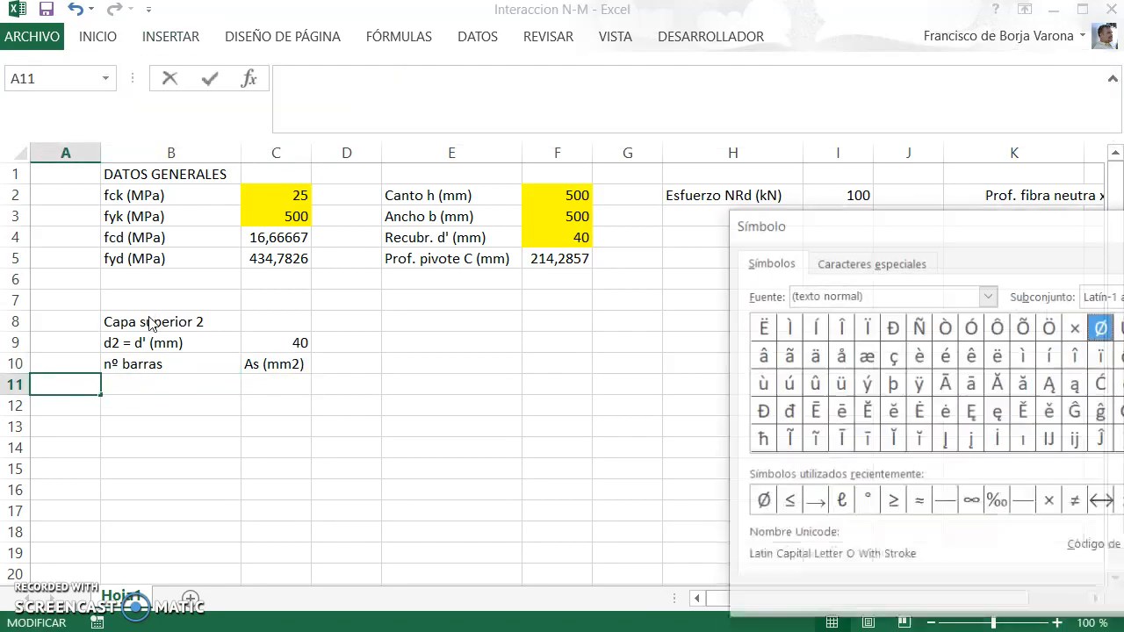
key("Return")
key("Escape")
type("10")
key("Return")
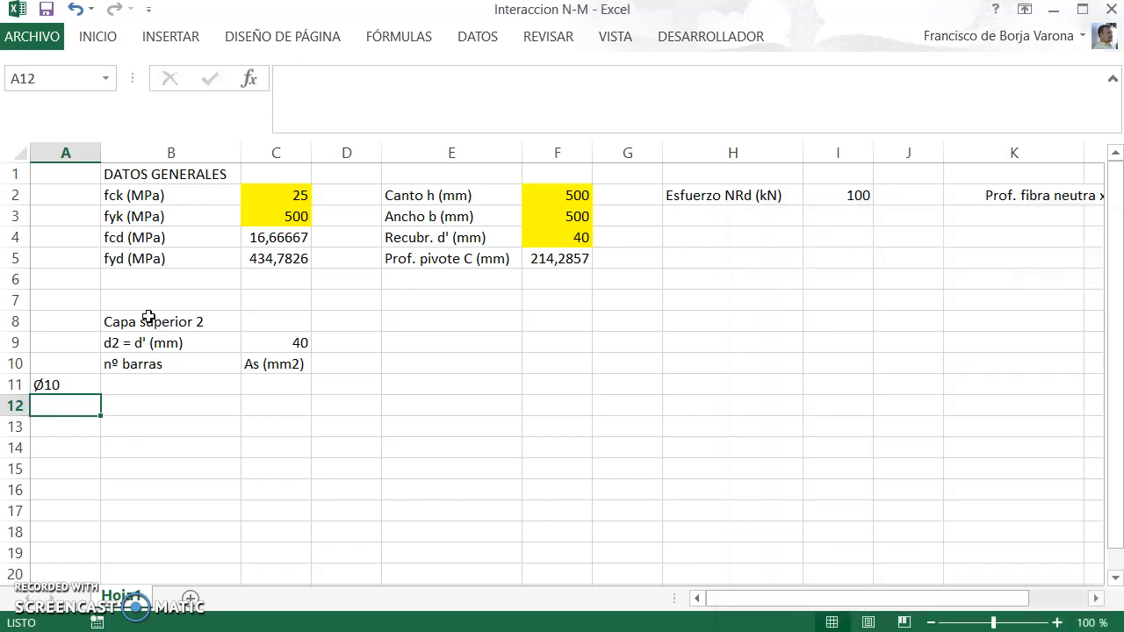
Step: Copy the Ø10 label in A11 down through cell A18
key("Up")
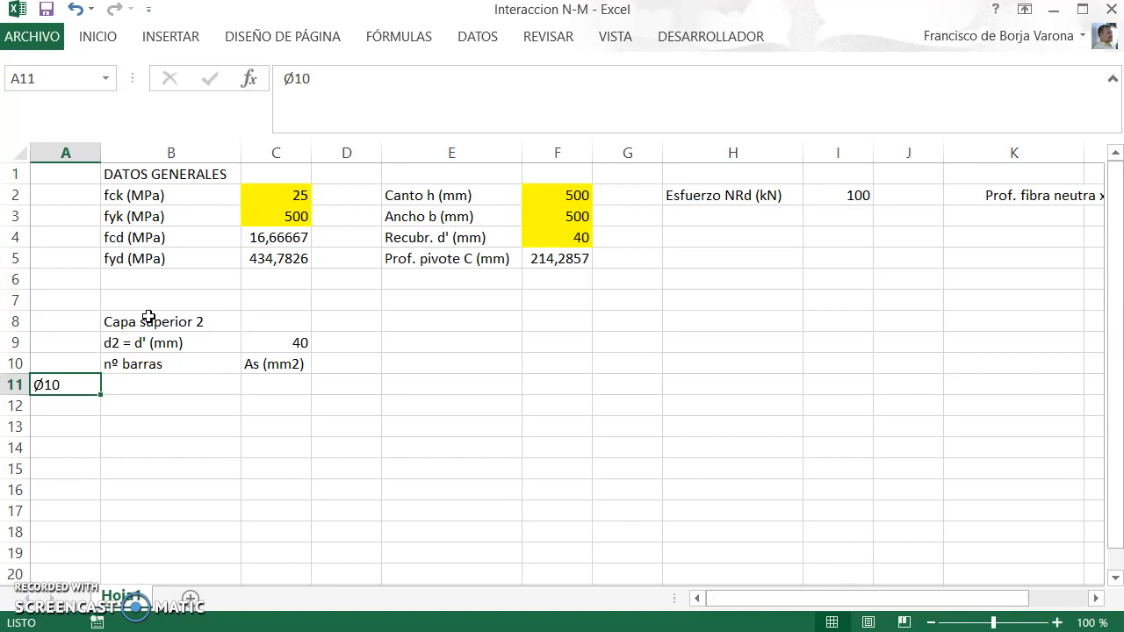
key("Down")
key("Up")
key("shift+Down")
key("shift+Down")
key("shift+Down")
key("shift+Down")
key("shift+Down")
key("shift+Down")
key("shift+Down")
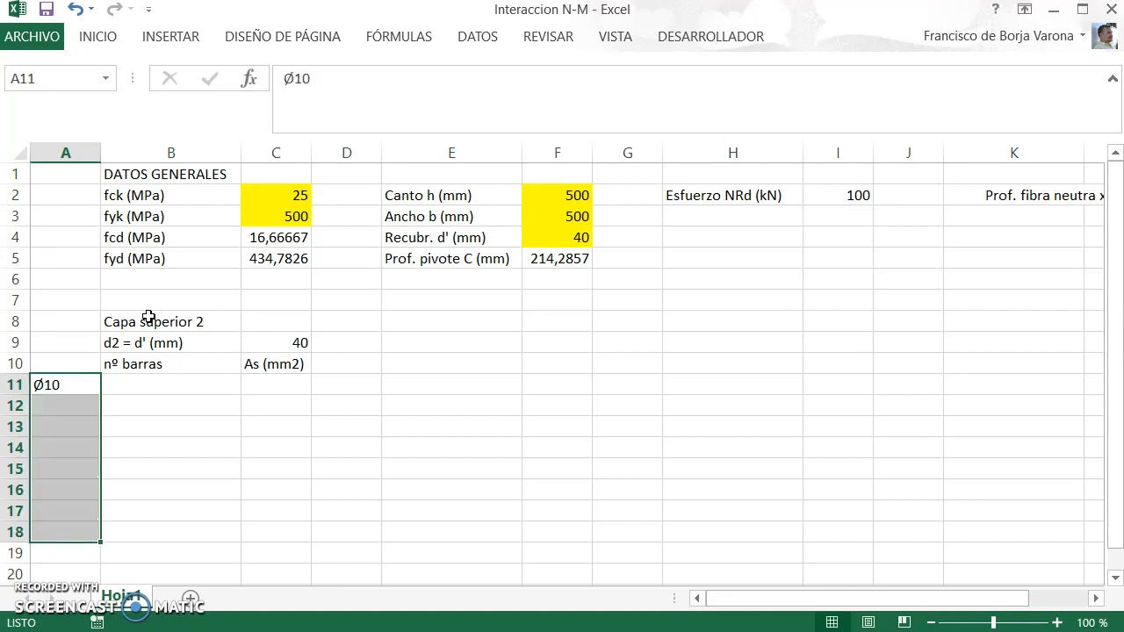
key("Down")
key("Up")
key("ctrl+c")
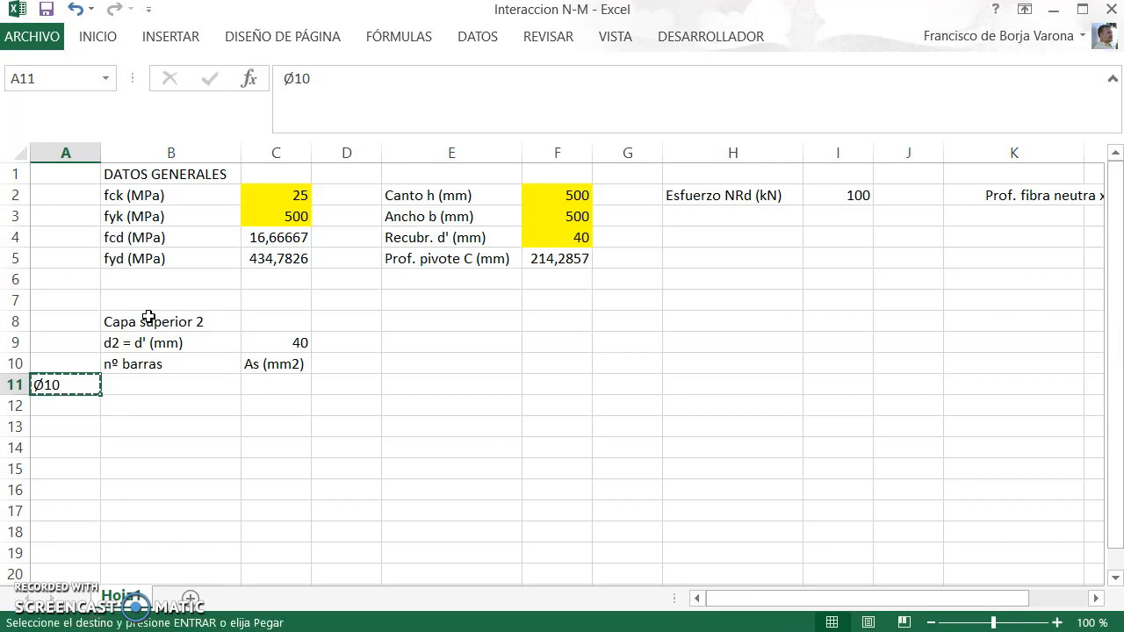
key("shift+Down")
key("shift+Down")
key("shift+Down")
key("shift+Down")
key("shift+Down")
key("shift+Down")
key("shift+Down")
key("ctrl+v")
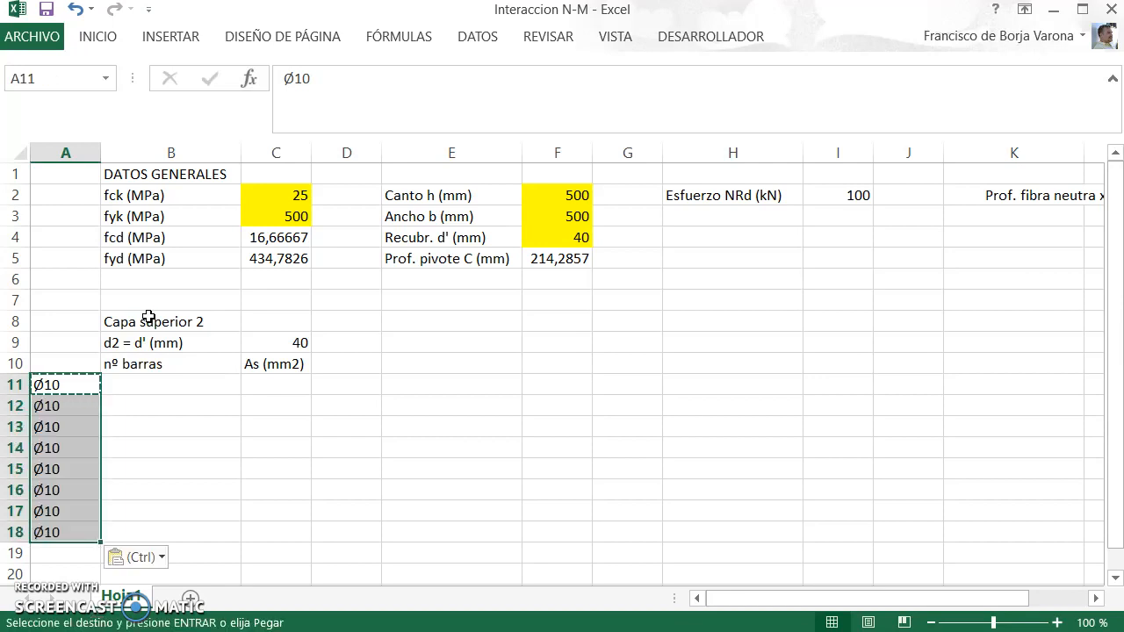
Step: Change the copied labels in A12, A13 and A14 to Ø12, Ø14 and Ø16
key("Down")
key("F2")
key("BackSpace")
type("2")
key("Return")
key("F2")
key("BackSpace")
type("4")
key("Return")
key("F2")
key("BackSpace")
type("6")
key("Return")
Step: Change the labels in A15 and A16 to Ø20 and Ø25
key("F2")
key("BackSpace")
key("BackSpace")
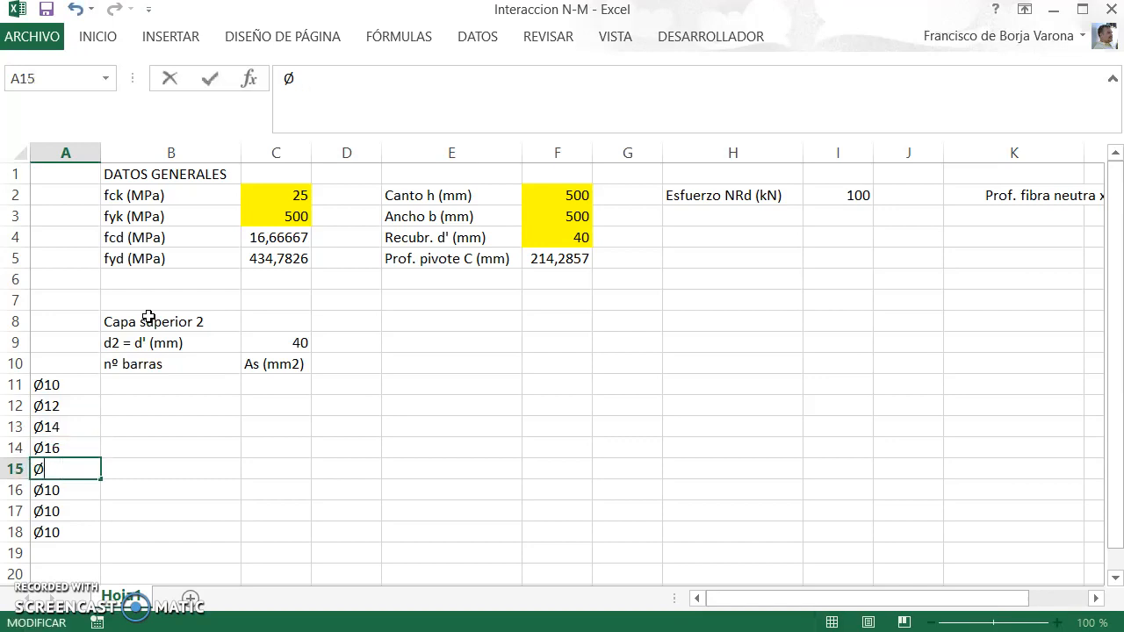
type("20")
key("Return")
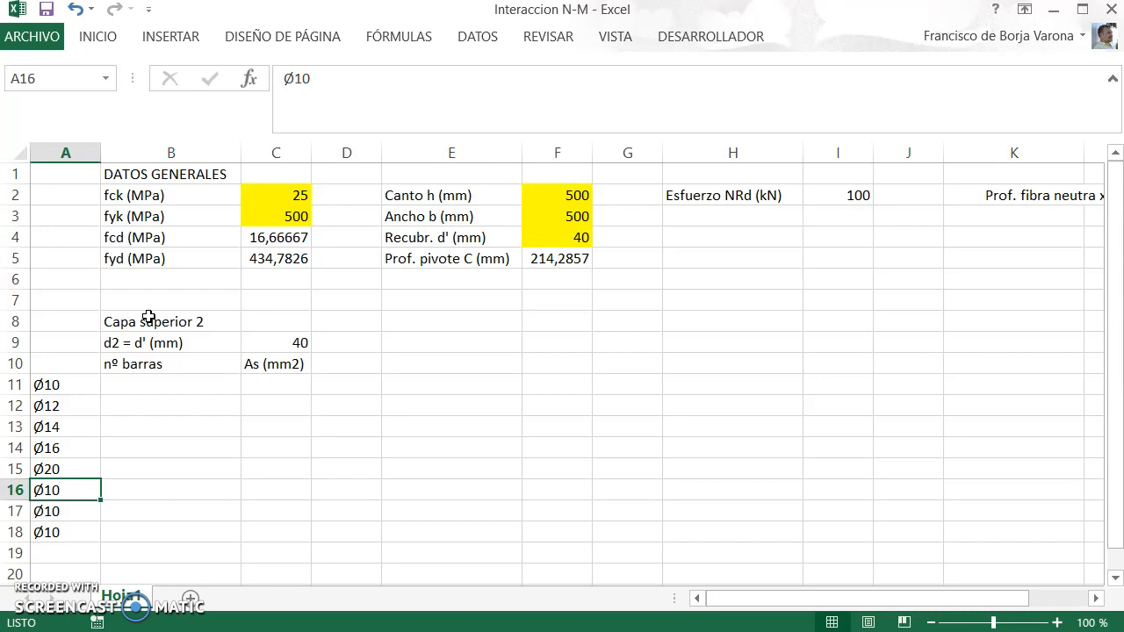
key("F2")
key("BackSpace")
key("BackSpace")
type("254")
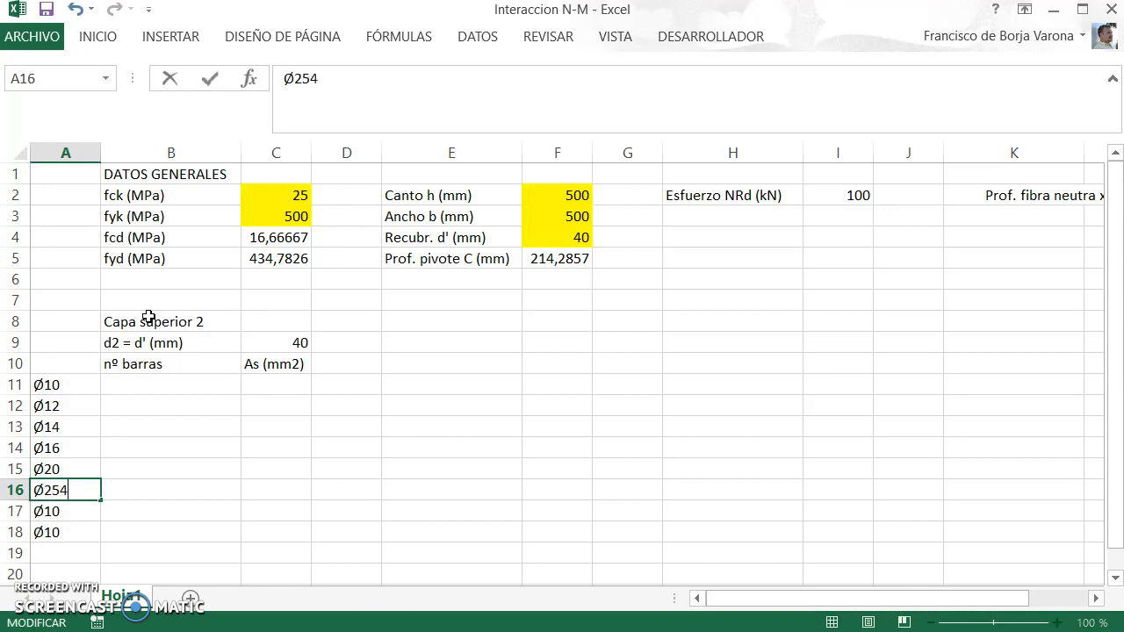
key("Return")
key("Up")
key("F2")
key("BackSpace")
key("Return")
Step: Change the labels in A17 and A18 to Ø32 and Ø40
key("F2")
key("BackSpace")
key("BackSpace")
type("32")
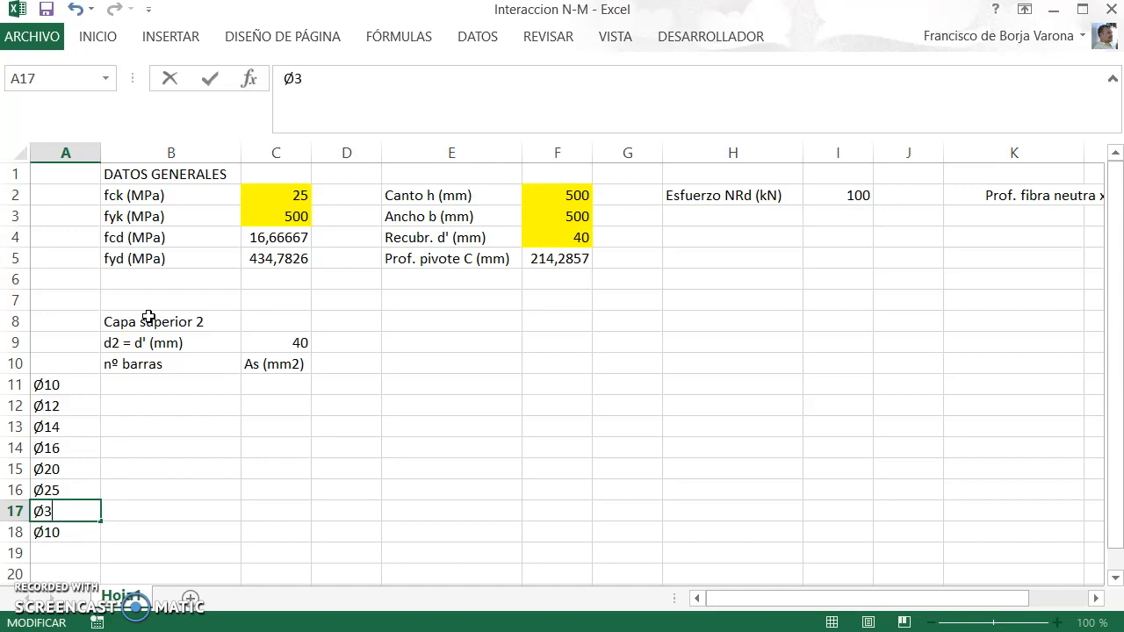
key("Return")
key("F2")
key("BackSpace")
key("BackSpace")
type("40")
key("Return")
Step: Enter 0 as the number of bars in B11 and copy it down through B18
key("Up")
key("Up")
key("Up")
key("Up")
key("Up")
key("Up")
key("Down")
key("Down")
key("Right")
key("Up")
key("Up")
key("Up")
key("Up")
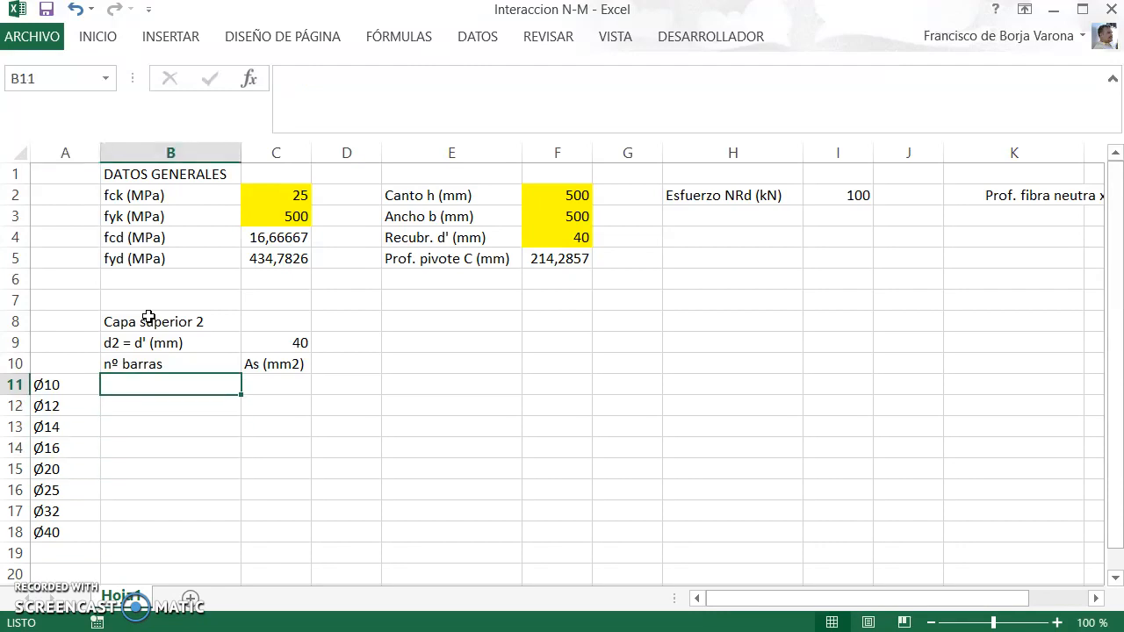
type("0")
key("Return")
key("Up")
key("ctrl+c")
key("shift+Down")
key("shift+Down")
key("shift+Down")
key("shift+Down")
key("shift+Down")
key("shift+Down")
key("shift+Down")
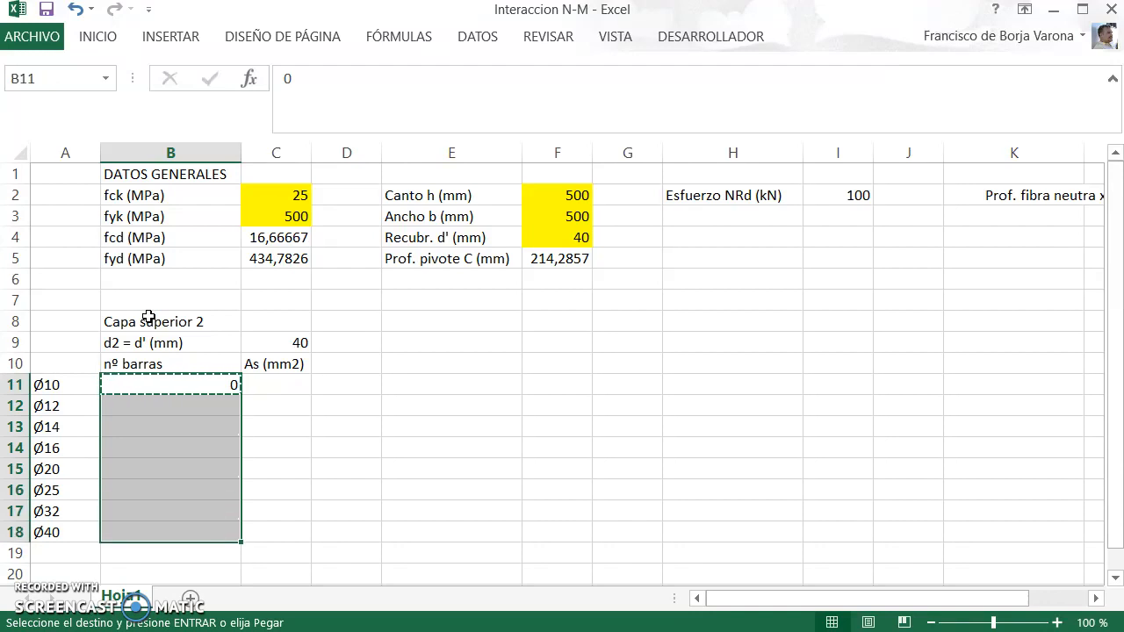
key("ctrl+v")
Step: Set the number of Ø16 bars in cell B14 to 5
key("Down")
key("Down")
key("Down")
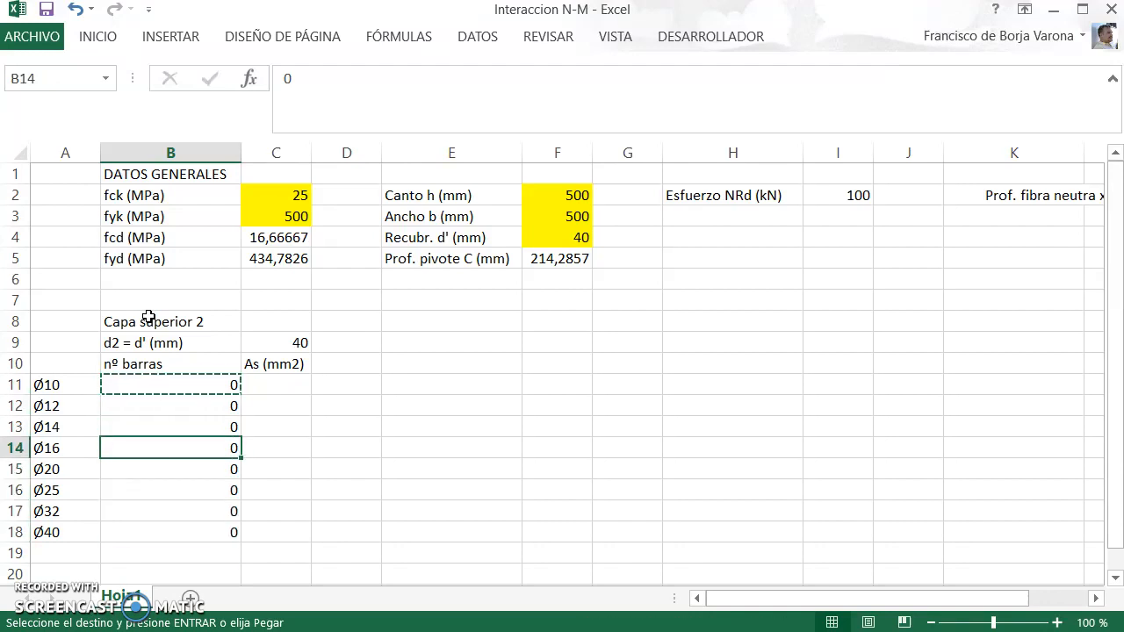
type("4")
key("Tab")
key("Left")
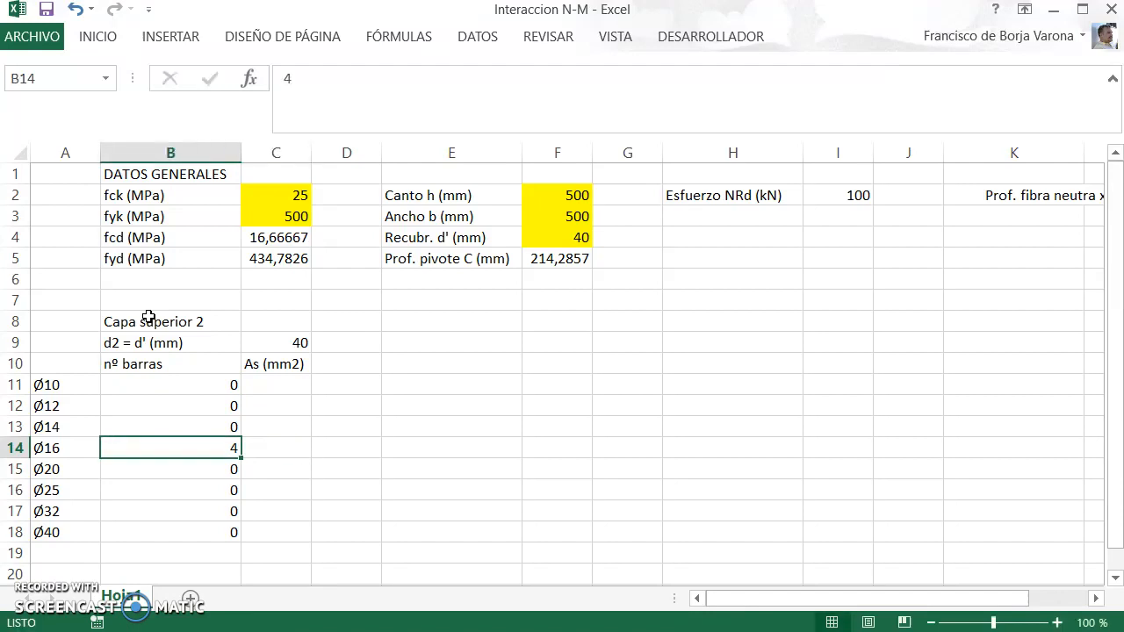
type("5")
key("Tab")
Step: Enter the steel area formula =B11*PI()/4*10^2 for the Ø10 bars in cell C11
key("Up")
key("Up")
key("Up")
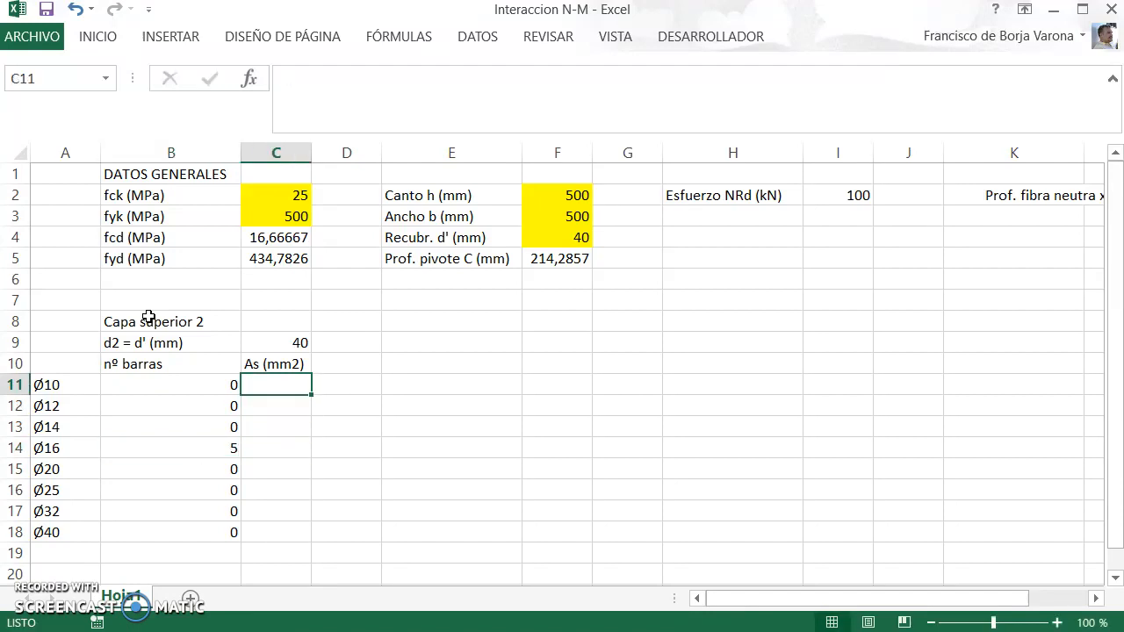
type("=")
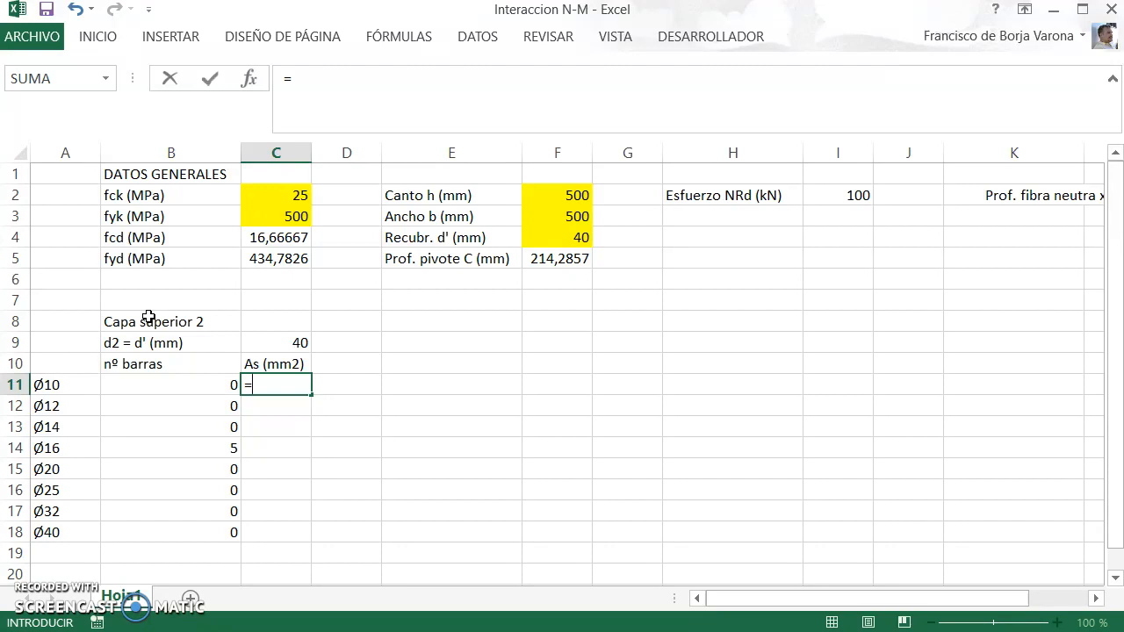
key("Left")
type("*pi()")
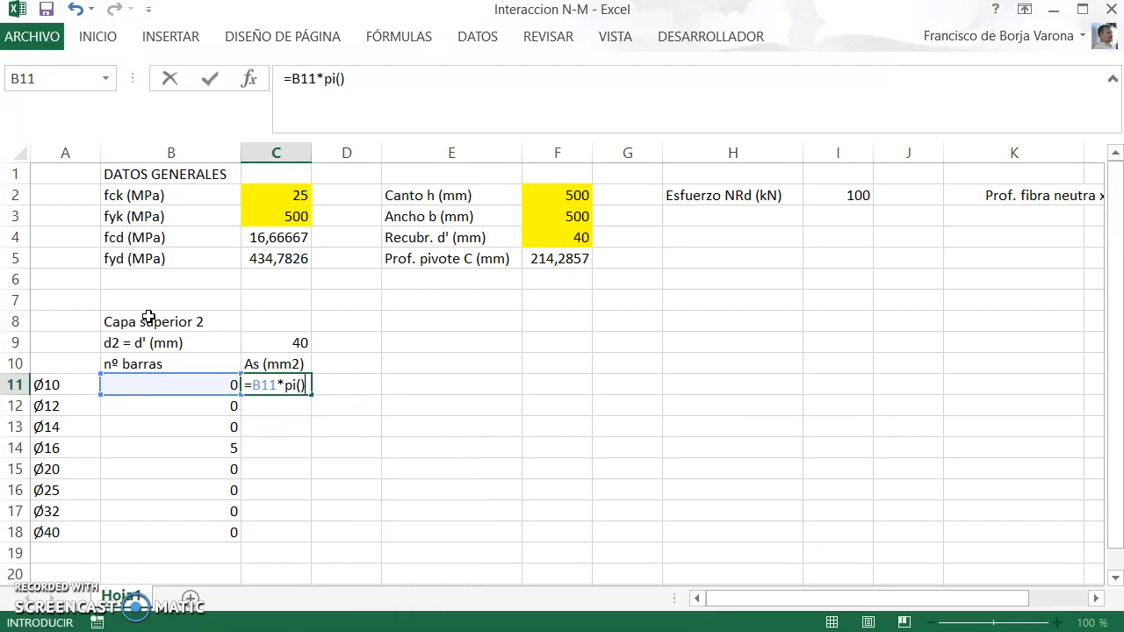
type("/4*10^2")
key("ctrl+Return")
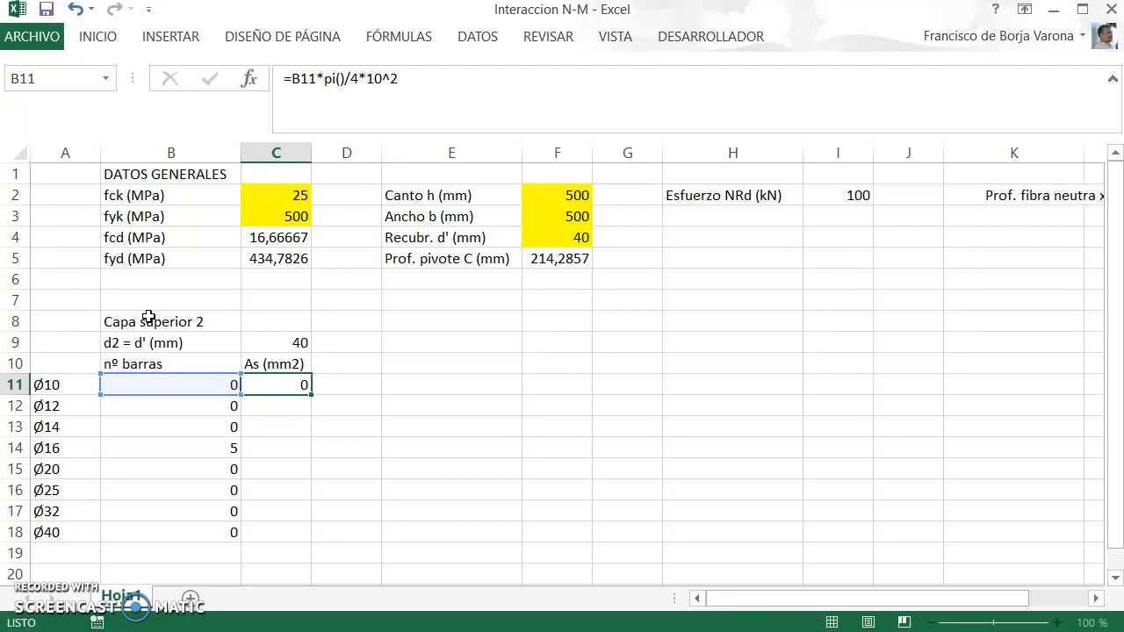
Step: Copy the steel area formula from C11 down through C18
key("ctrl+c")
key("shift+Down")
key("shift+Down")
key("shift+Down")
key("shift+Down")
key("shift+Down")
key("shift+Down")
key("shift+Down")
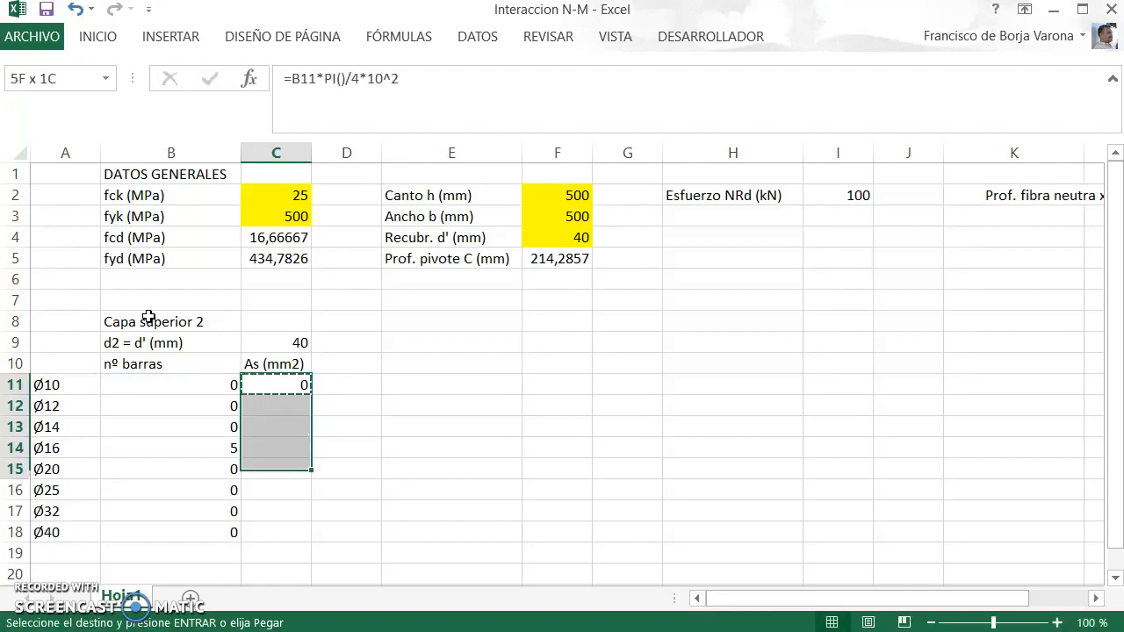
key("ctrl+v")
Step: Adapt the diameter in the area formulas in C12, C13 and C14 to the Ø12, Ø14 and Ø16 bars
key("Down")
key("F2")
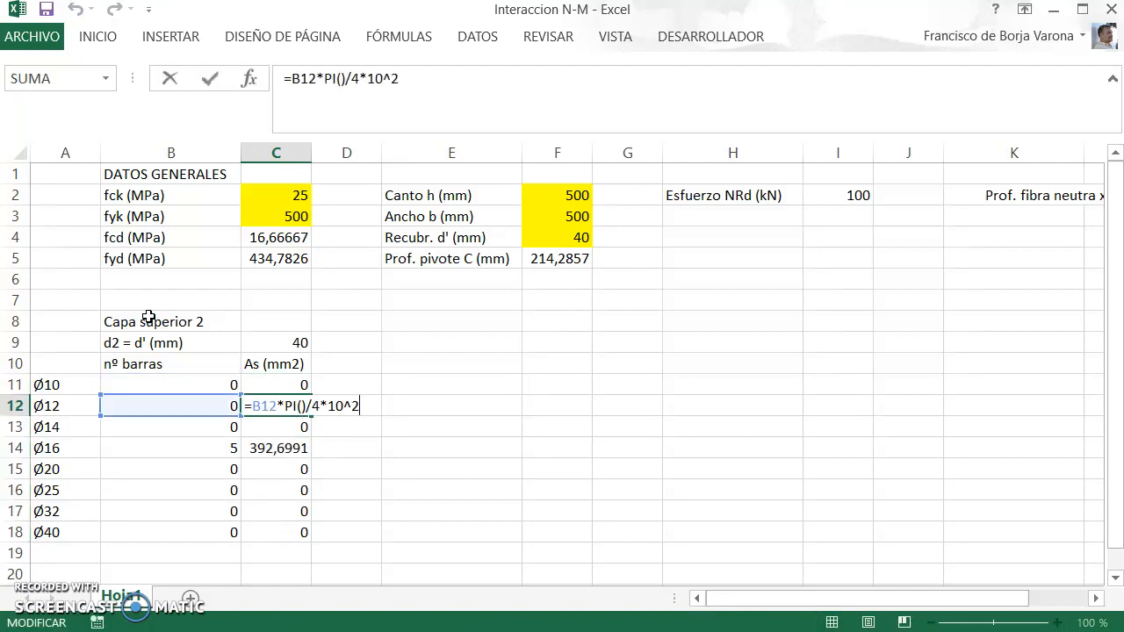
key("Return")
key("F2")
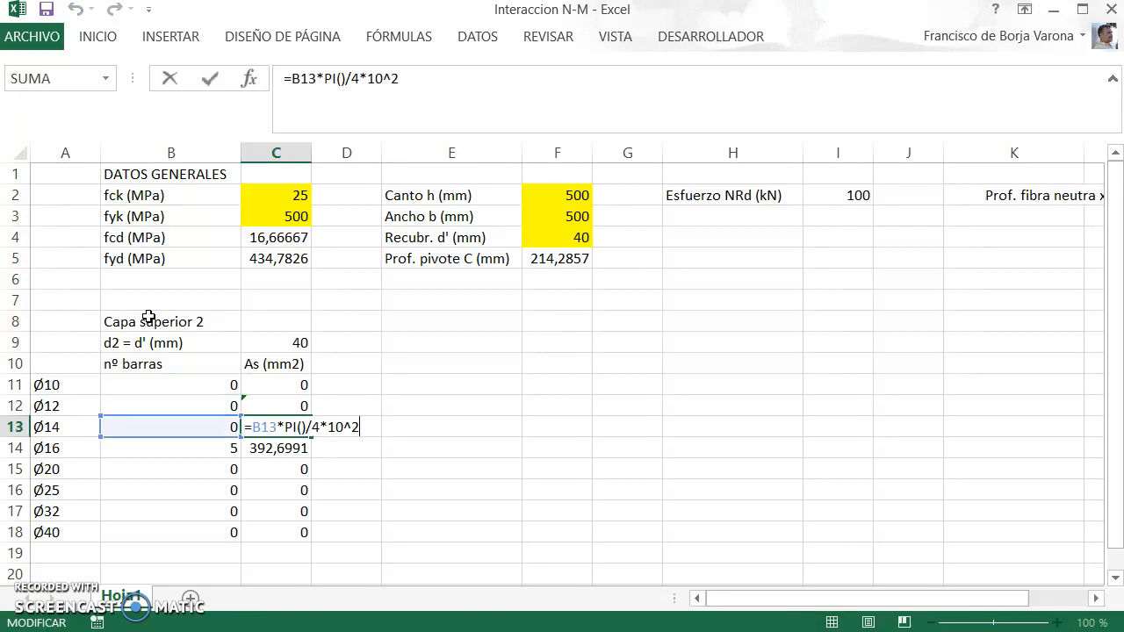
key("Return")
key("F2")
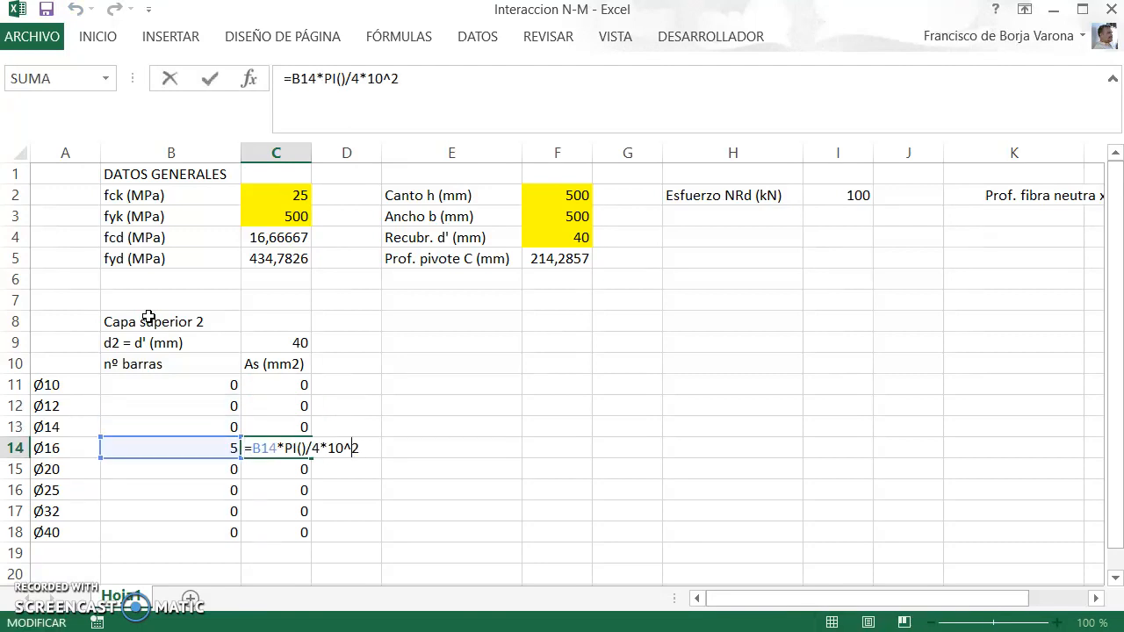
key("shift+Right")
key("Return")
Step: Set the diameter in the area formulas to 20 in C15 and 25 in C16
key("F2")
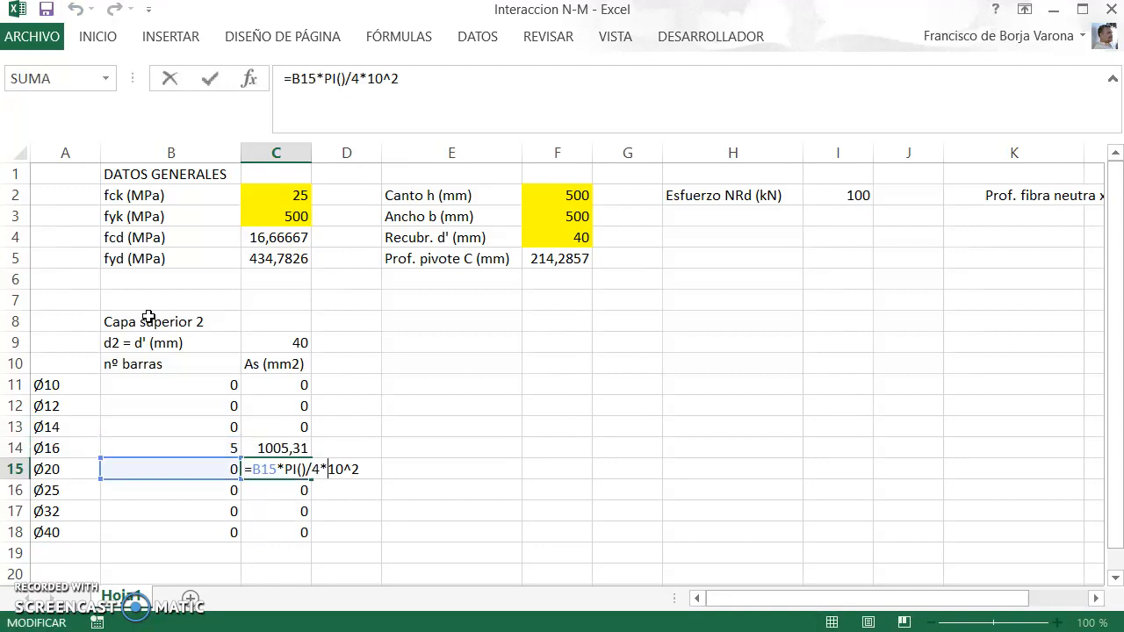
key("Return")
key("F2")
key("Left")
key("Left")
key("shift+Right")
key("shift+Right")
type("25")
key("Return")
Step: Set the diameter in the area formulas to 32 in C17 and 40 in C18
key("F2")
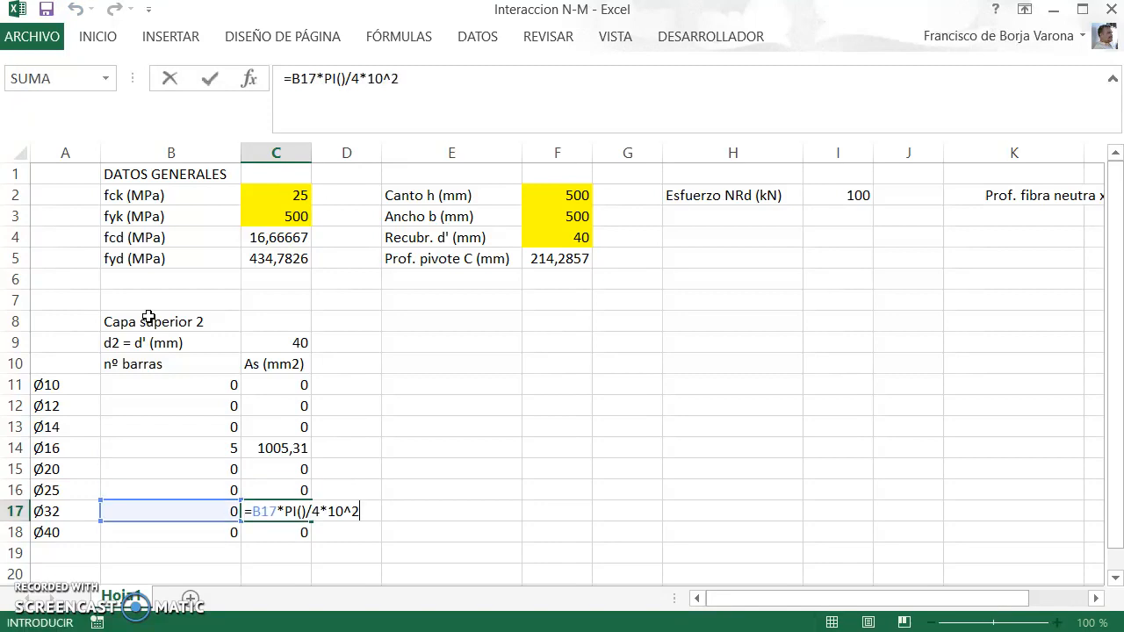
key("Left")
key("Left")
key("Right")
key("Right")
key("Right")
key("Left")
key("F2")
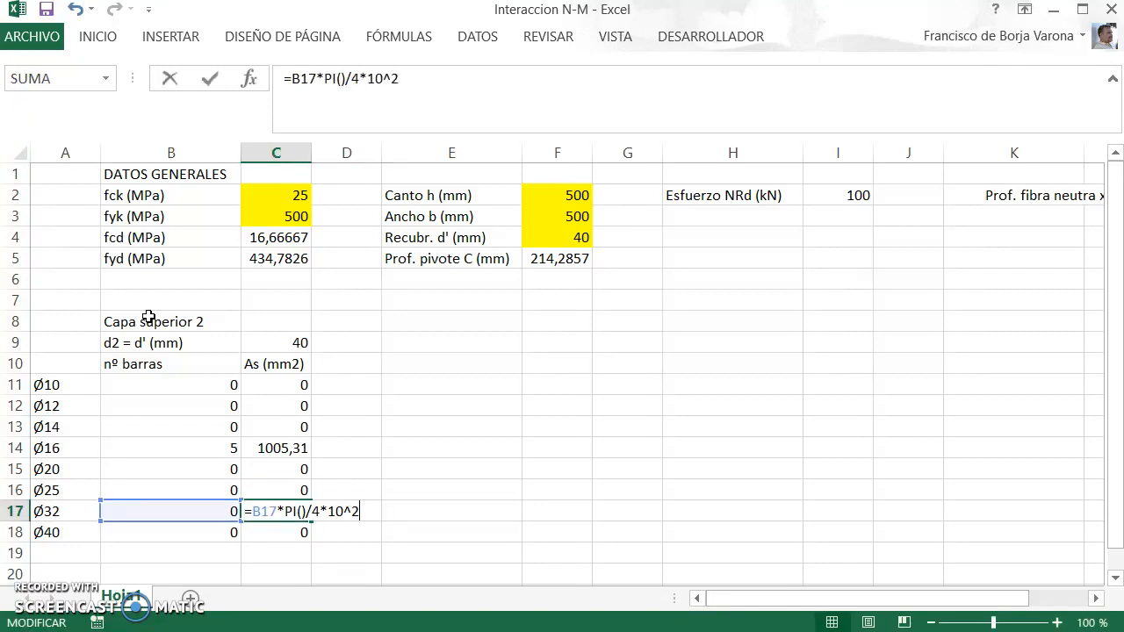
key("Left")
key("Left")
key("Left")
key("Return")
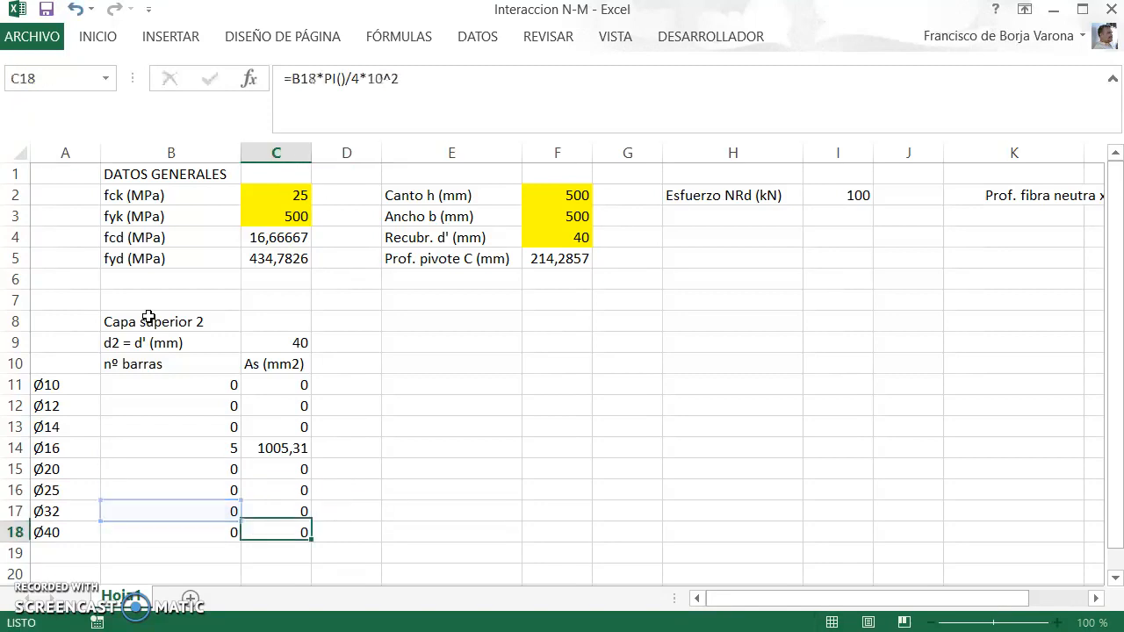
key("F2")
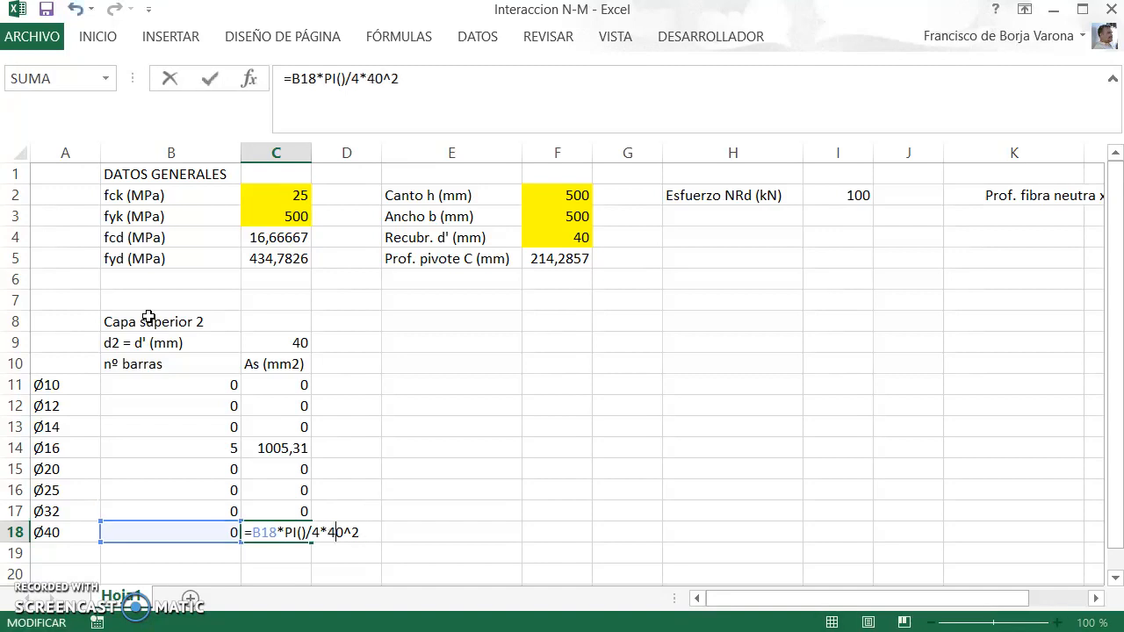
key("Return")
Step: Label cell B19 "As2 (mm2)" below the bar diameter table
key("Left")
type("A")
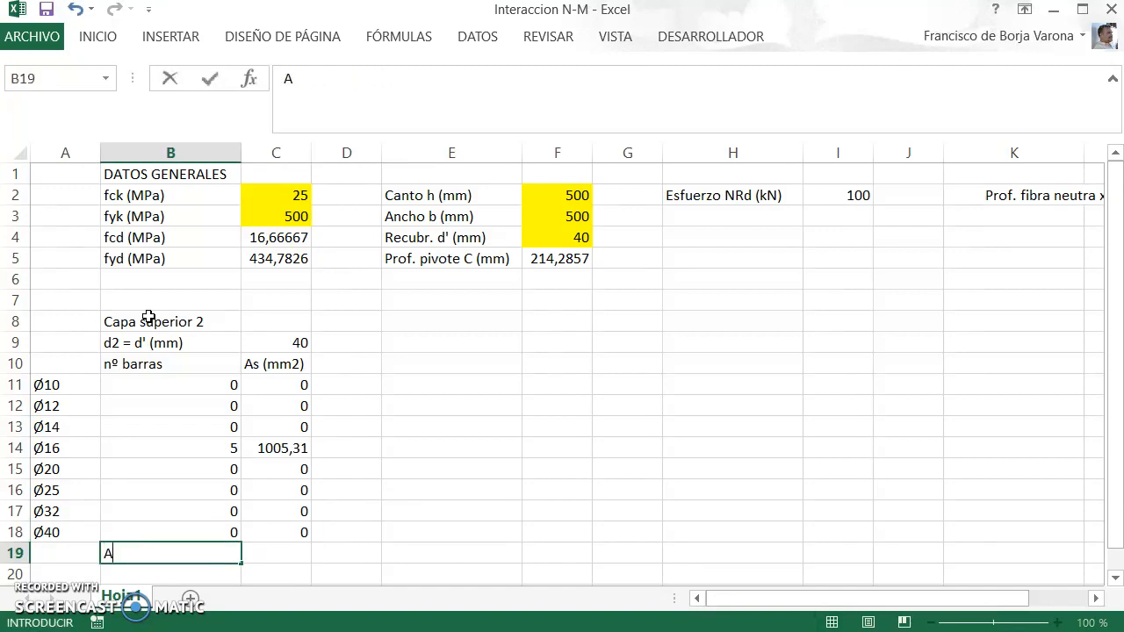
type("s2 (mm2)")
key("Return")
type("1")
key("Up")
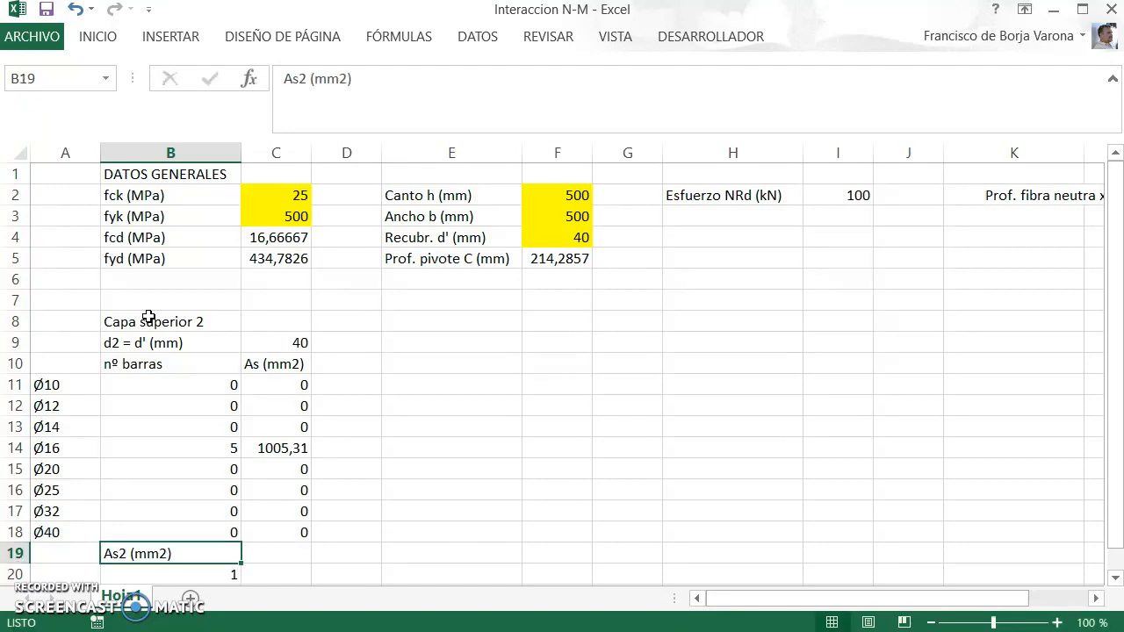
Step: Total the steel areas in C19 with the formula =SUMA(C11:C18)
key("Right")
type("=suma(")
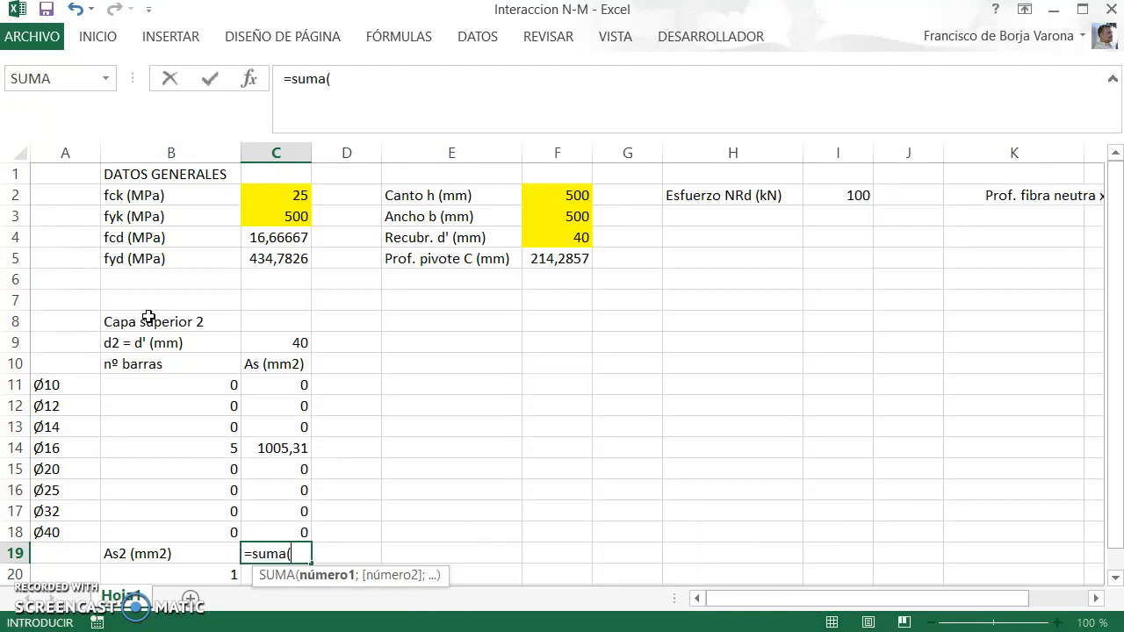
key("Up")
key("shift+Up")
key("shift+Up")
key("shift+Up")
key("shift+Up")
key("shift+Up")
key("shift+Up")
key("shift+Up")
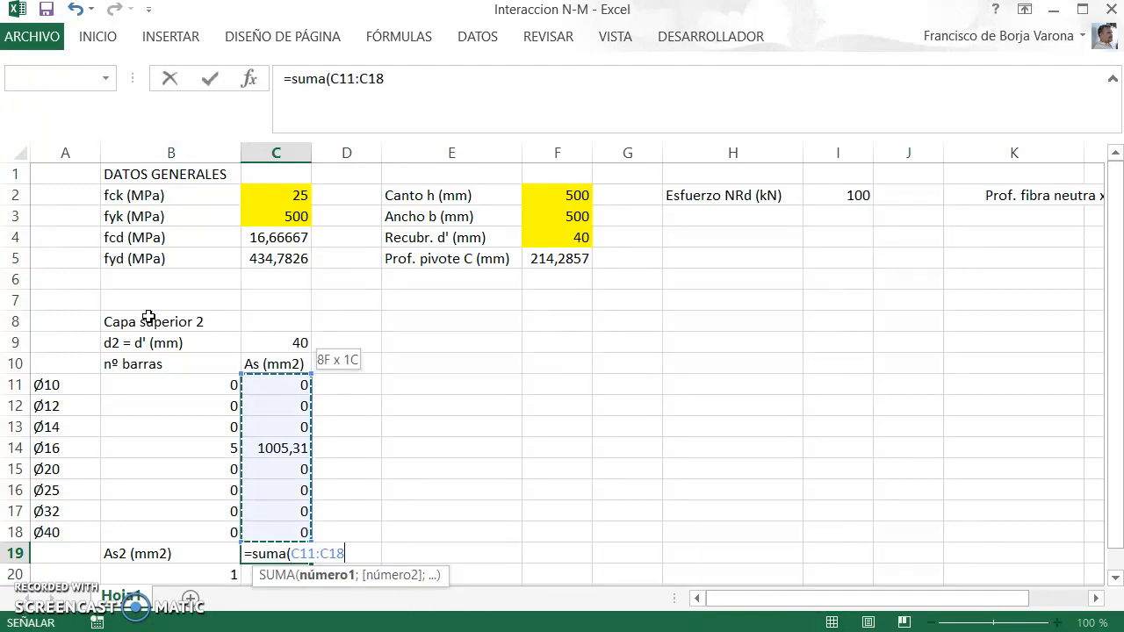
type(")")
key("Return")
key("Up")
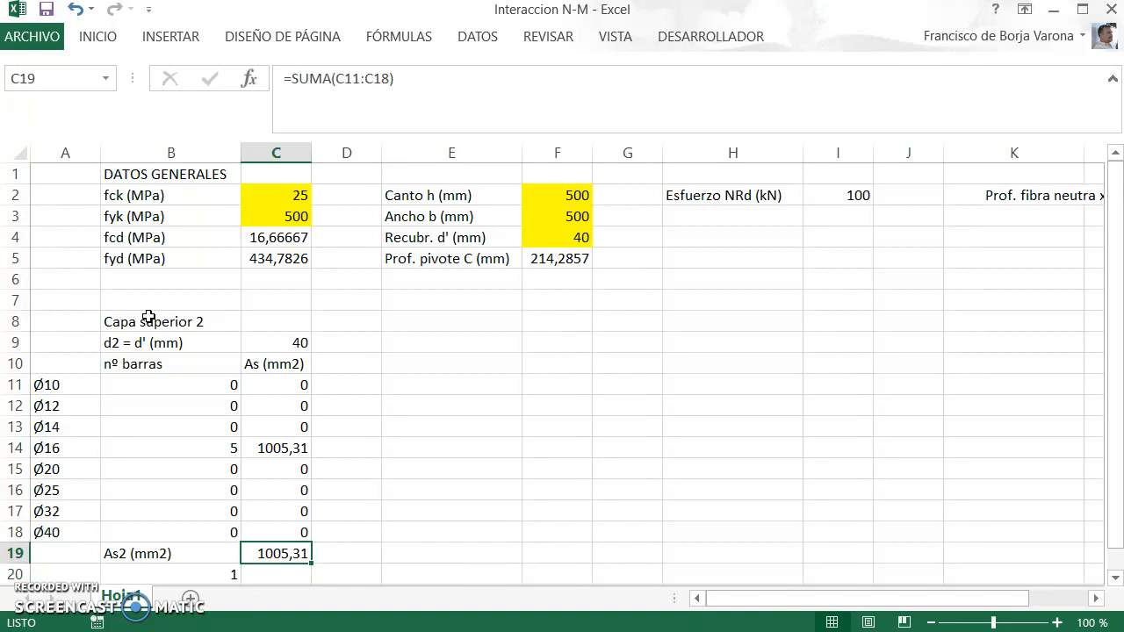
key("F2")
key("Return")
key("Left")
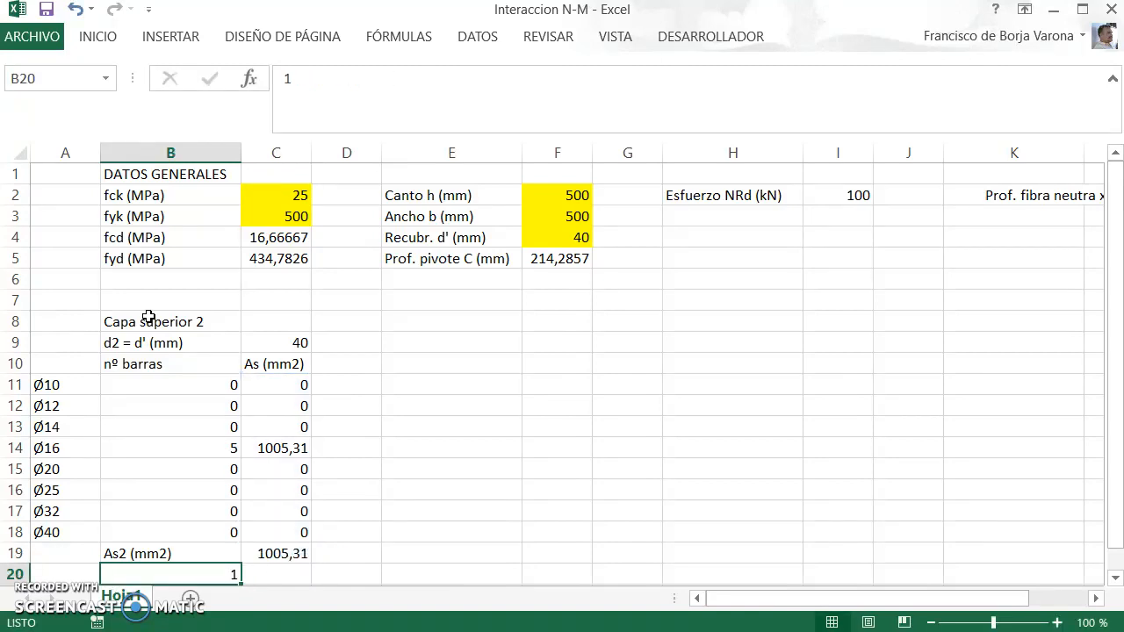
Step: Replace the stray 1 in B20 with the label "es2"
scroll(148, 317, "down", 1)
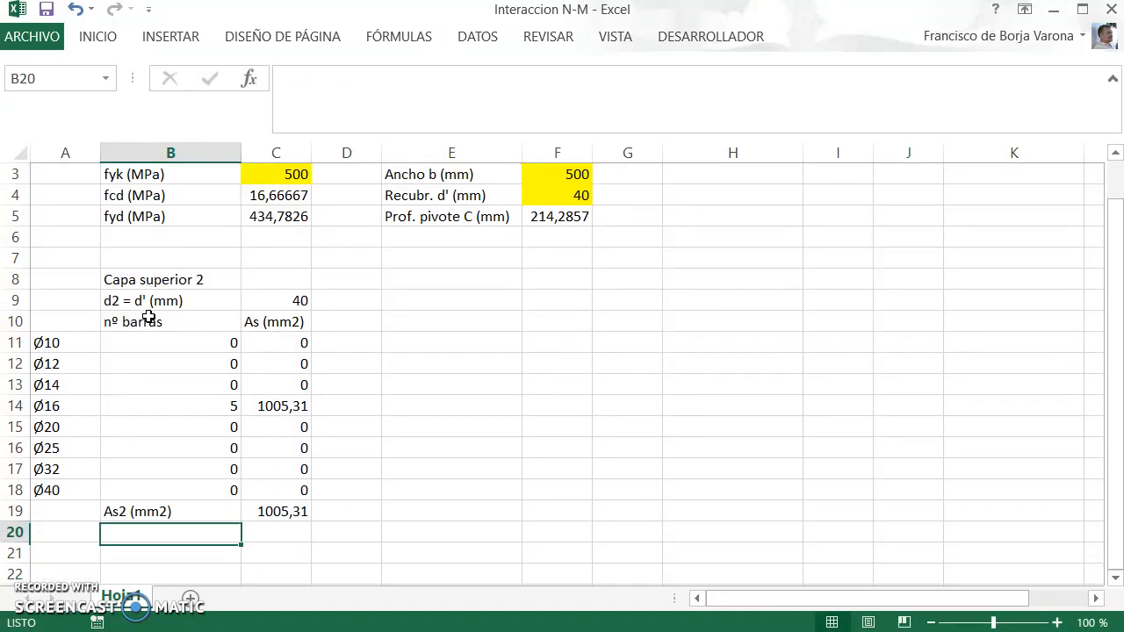
type("es")
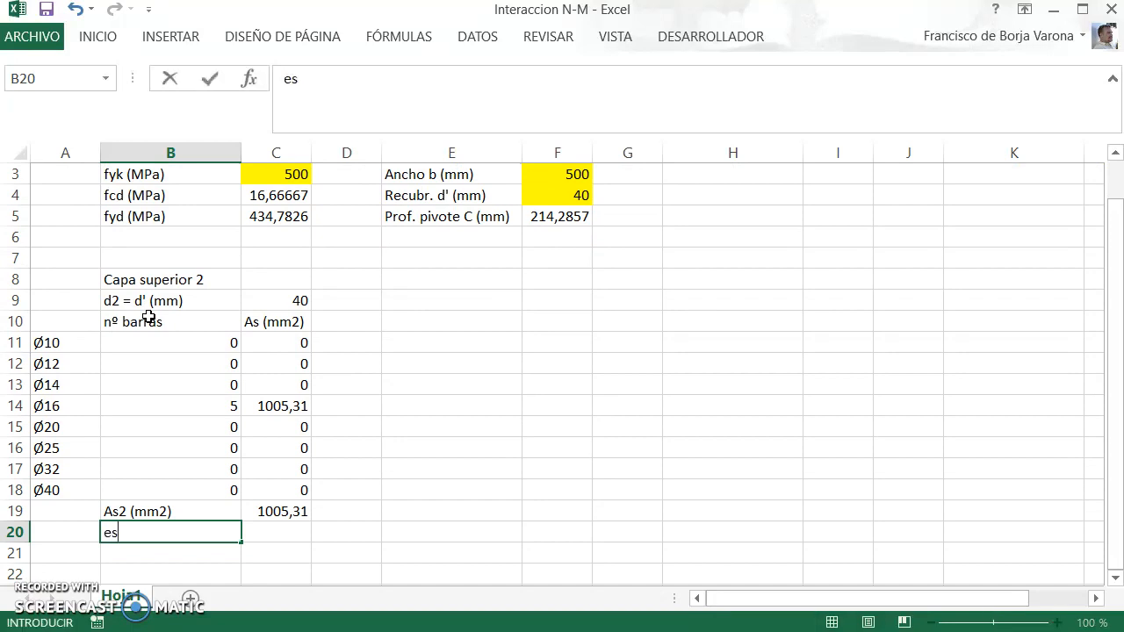
type("2")
key("Return")
key("Up")
Step: Change the font of the letter "e" in the B20 label to Symbol
key("F2")
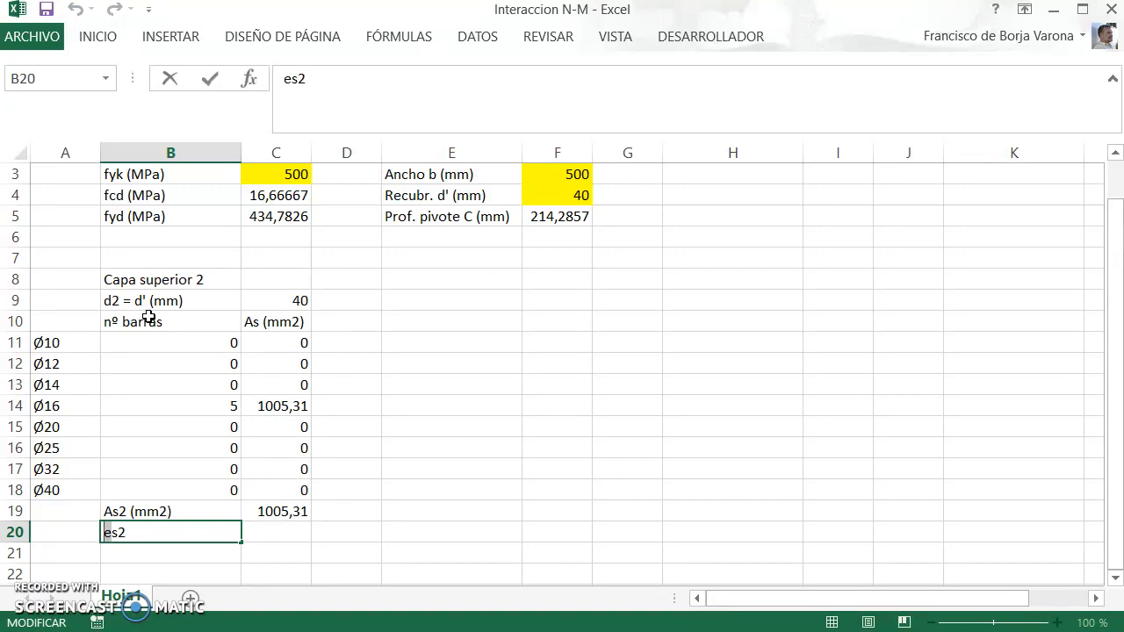
left_click(98, 38)
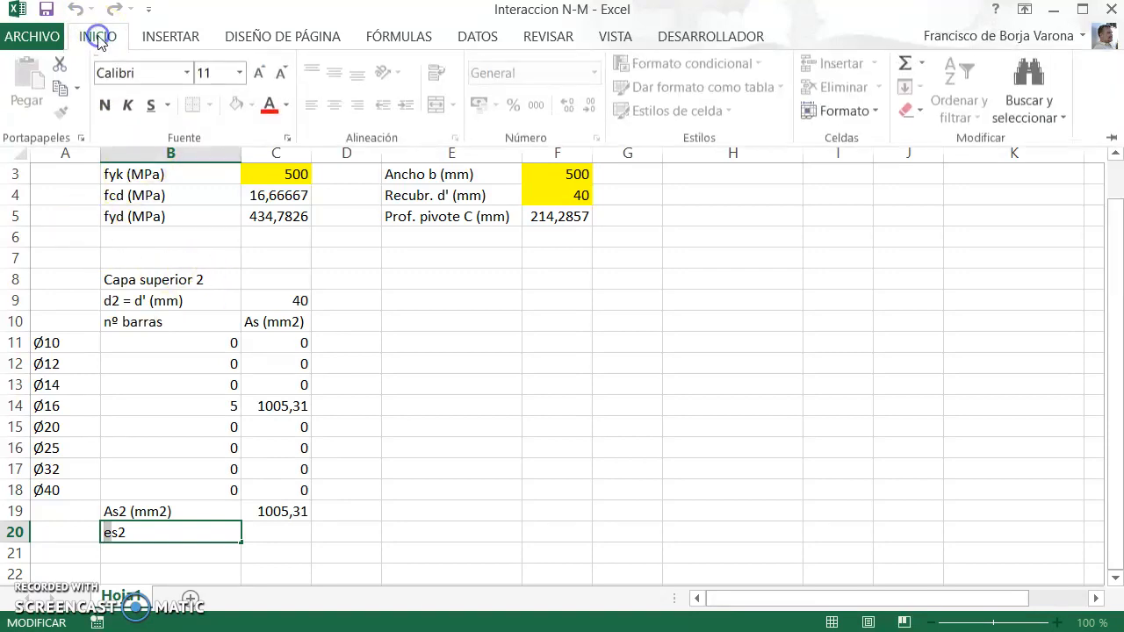
left_click(187, 74)
type("Symbol")
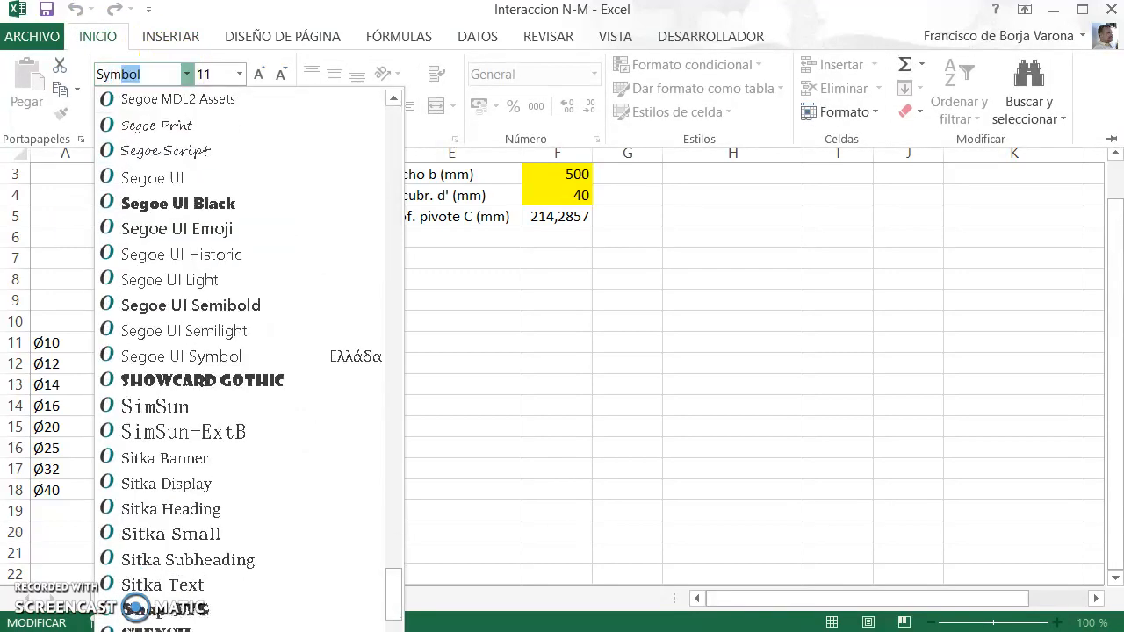
key("Return")
Step: Format the "s2" part of the B20 label as subscript
key("End")
key("shift+Left")
key("shift+Left")
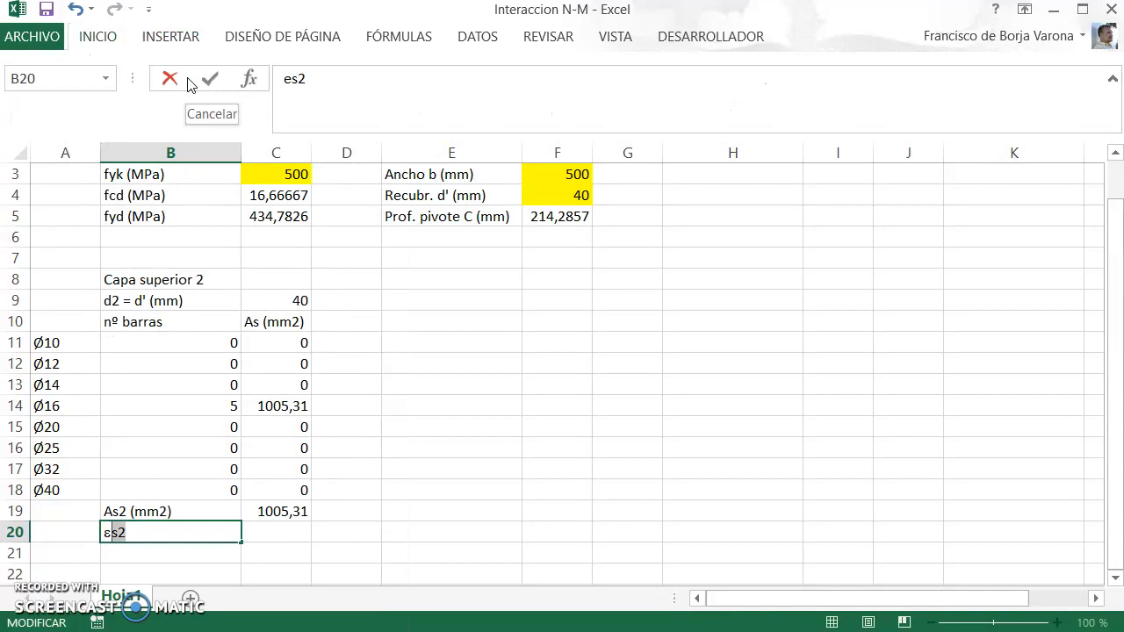
left_click(98, 39)
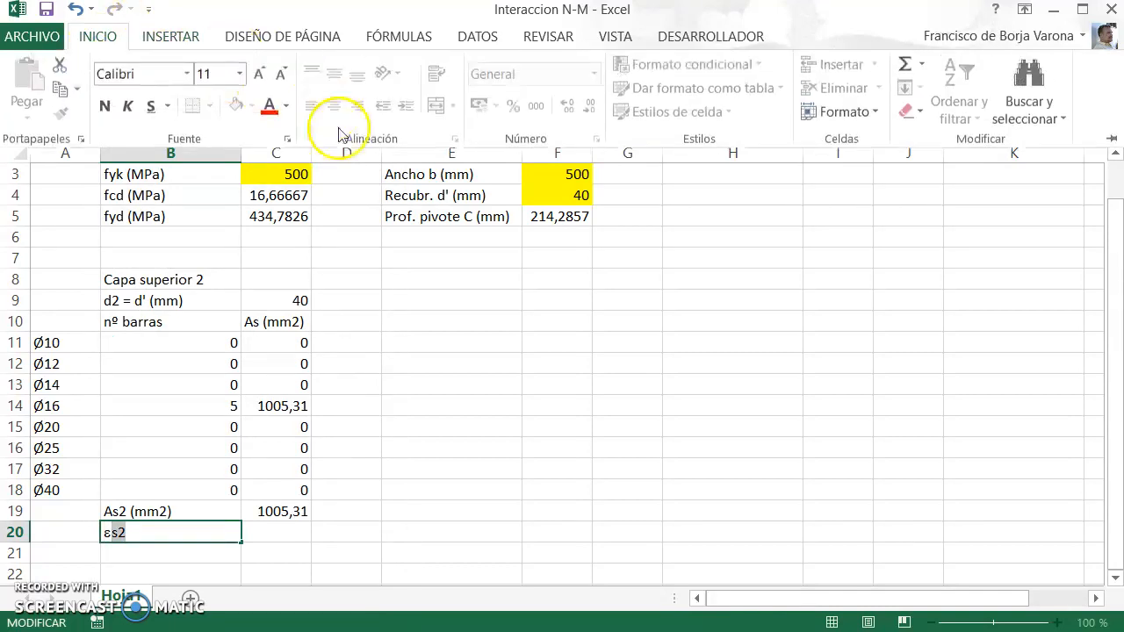
left_click(288, 139)
key("alt+b")
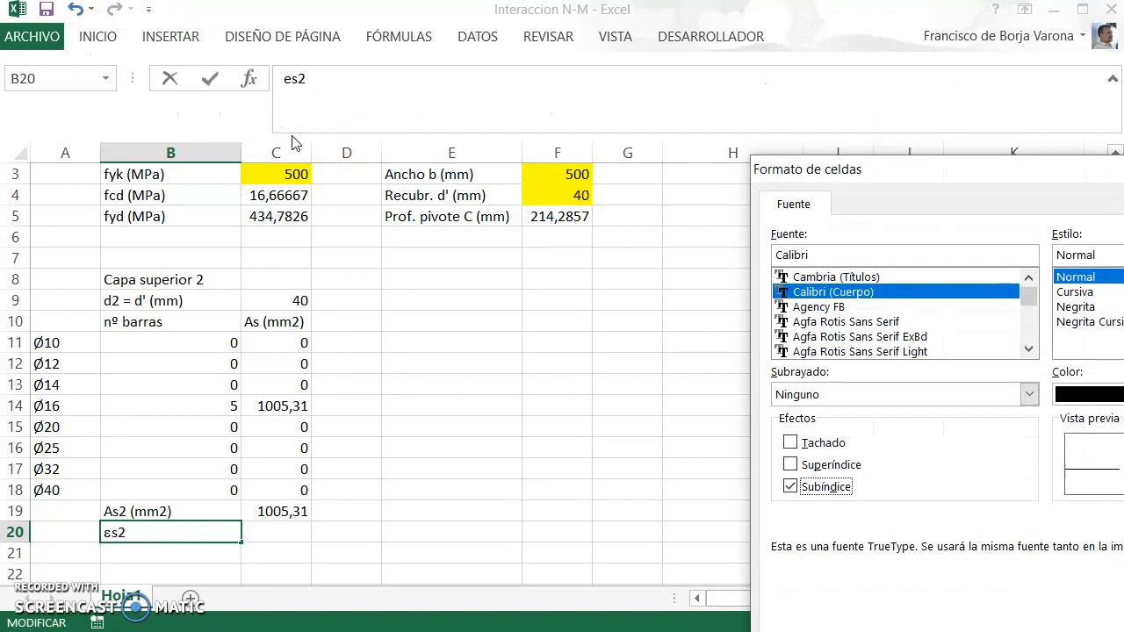
key("Return")
key("Return")
key("Up")
key("Right")
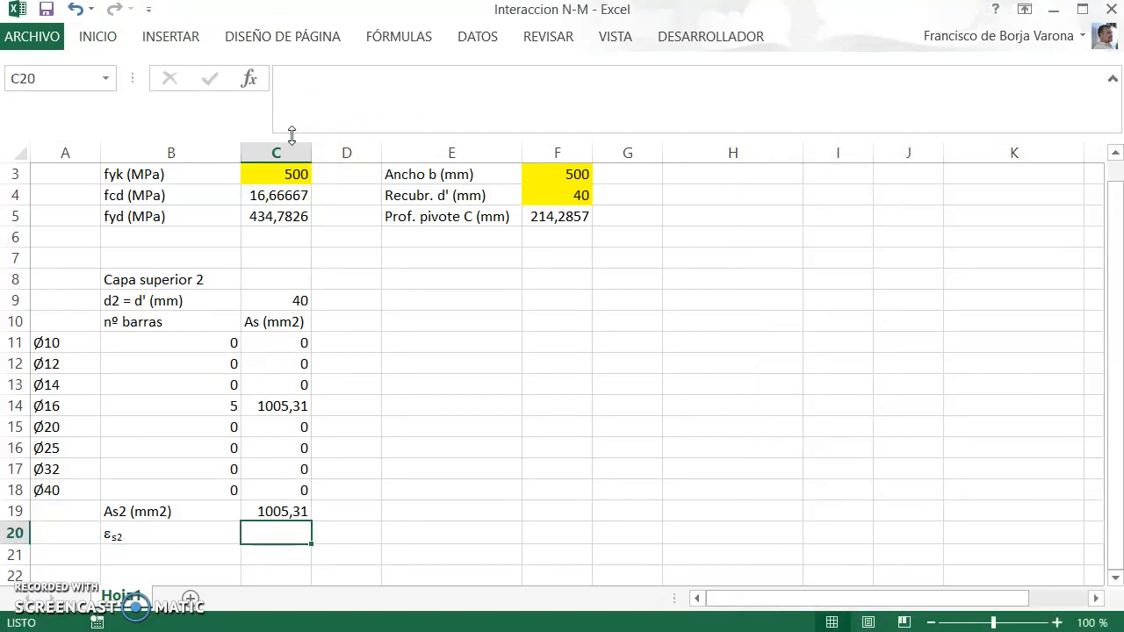
Step: Switch to the PDF notes and examine the strain compatibility equations for the pivot B and pivot C cases
key("alt+Tab")
left_click(853, 263)
left_click_drag(1112, 318, 1113, 132)
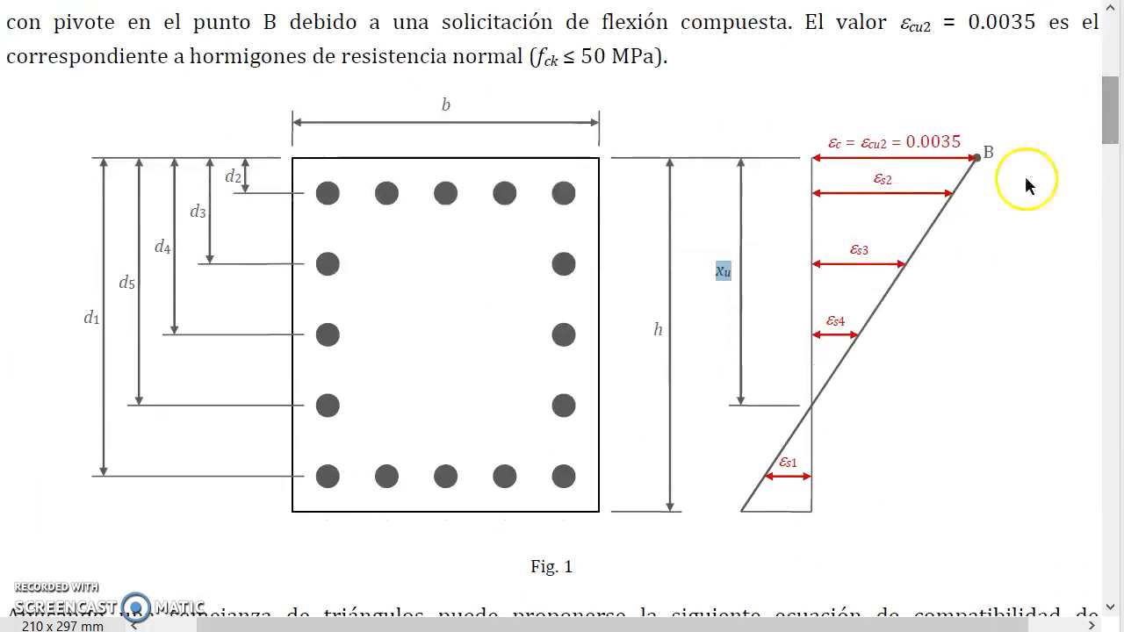
scroll(791, 360, "down", 2)
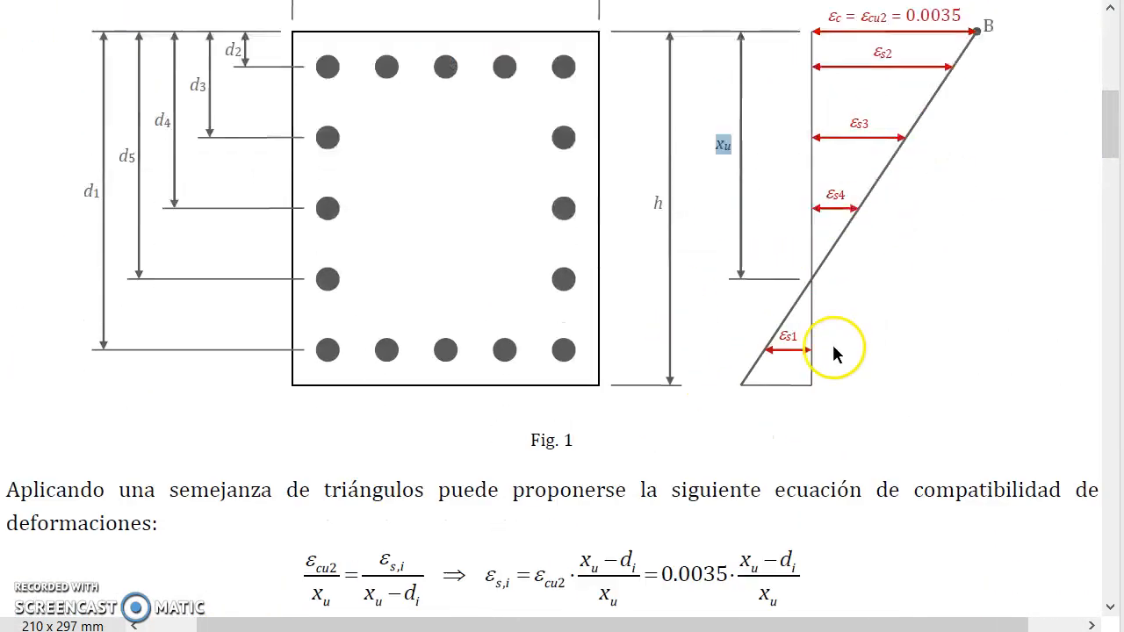
scroll(825, 369, "down", 3)
scroll(815, 321, "down", 2)
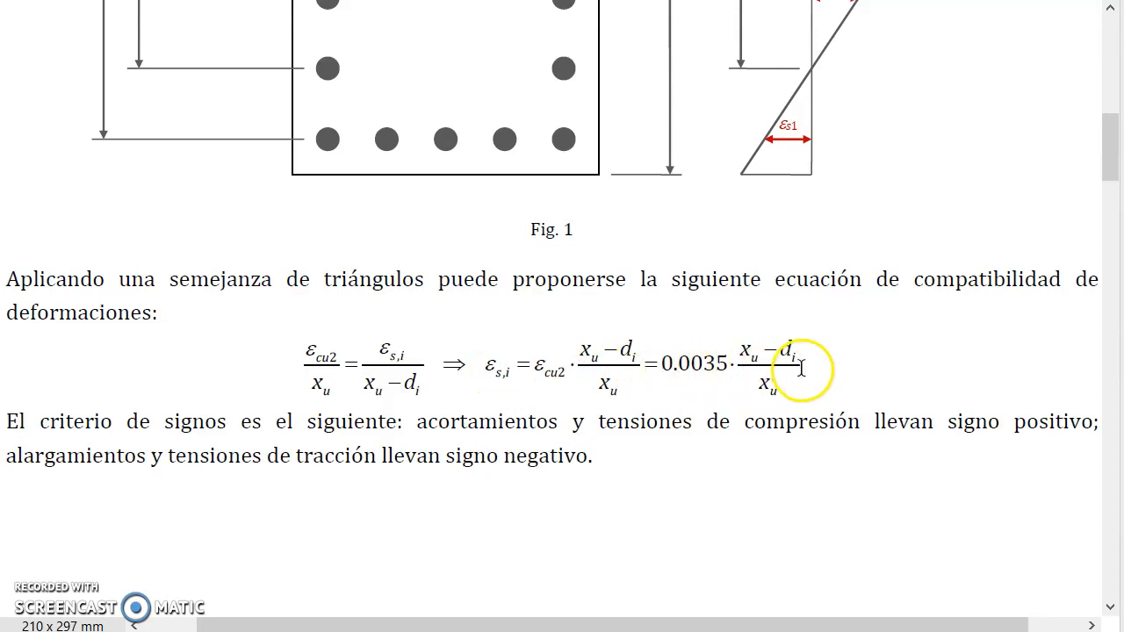
scroll(972, 390, "down", 7)
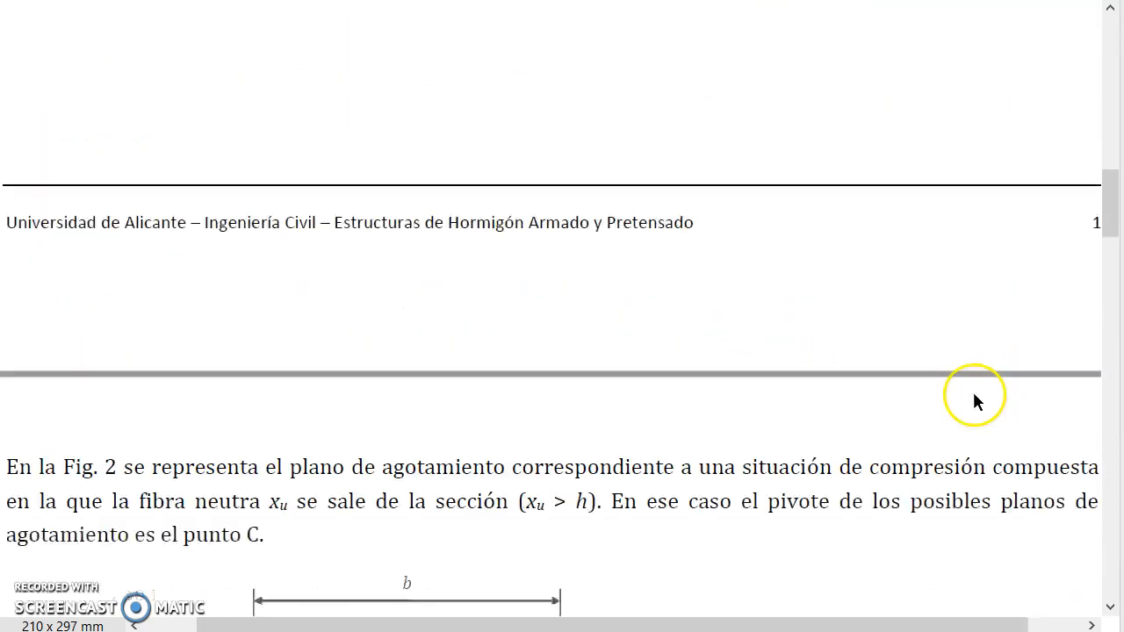
scroll(972, 400, "down", 4)
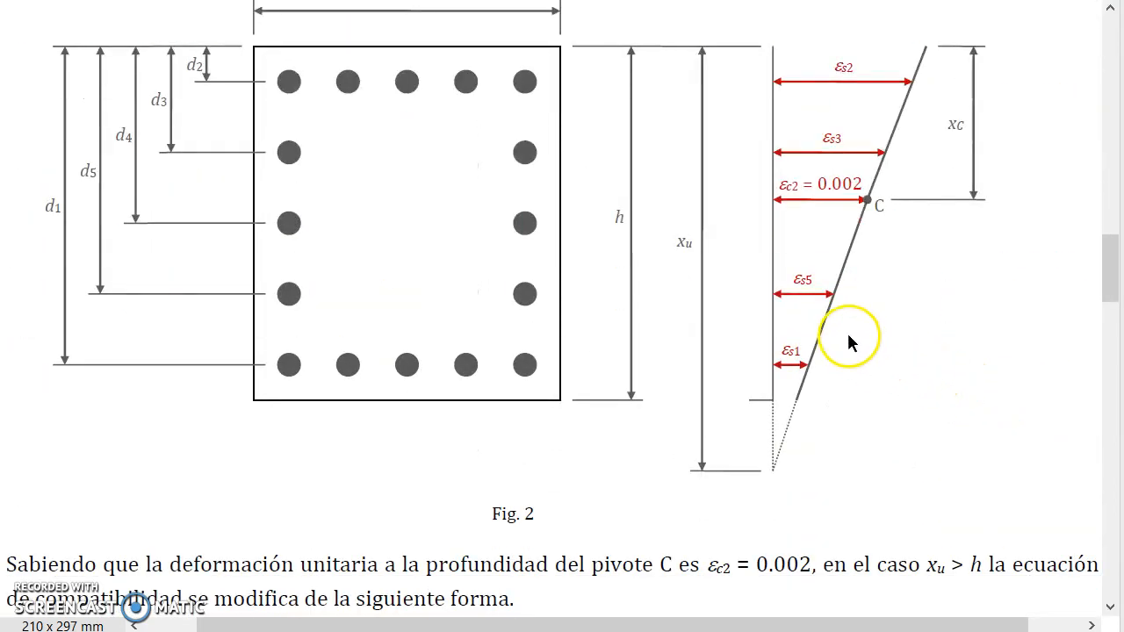
scroll(652, 341, "down", 3)
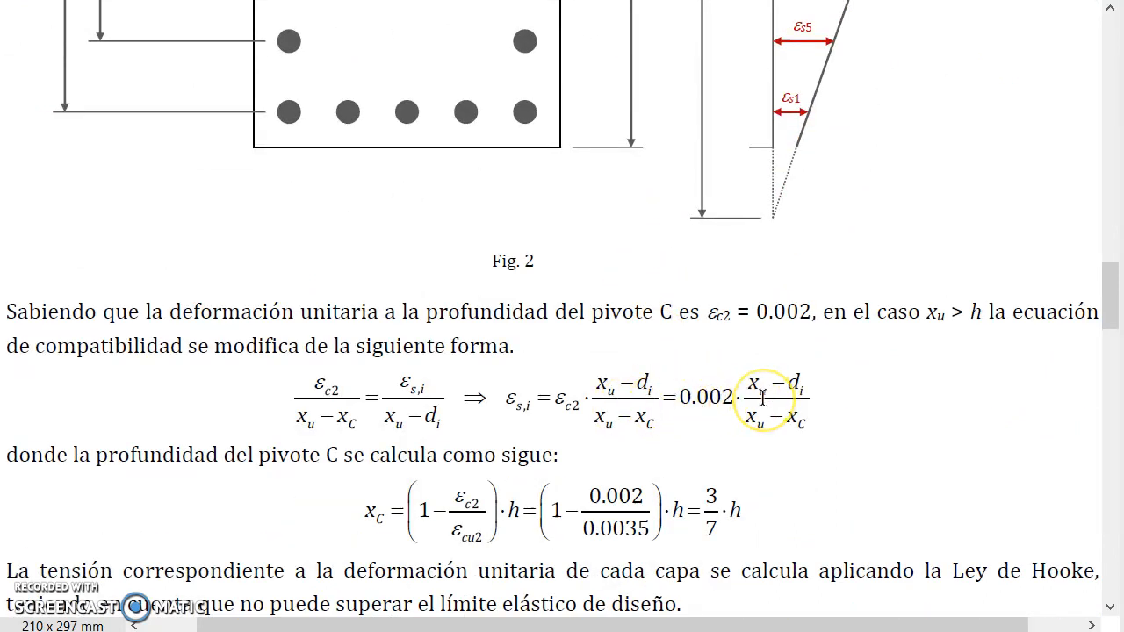
Step: Switch back to Excel and begin a SI formula in C20 with the condition xu<=hh
key("alt+Tab")
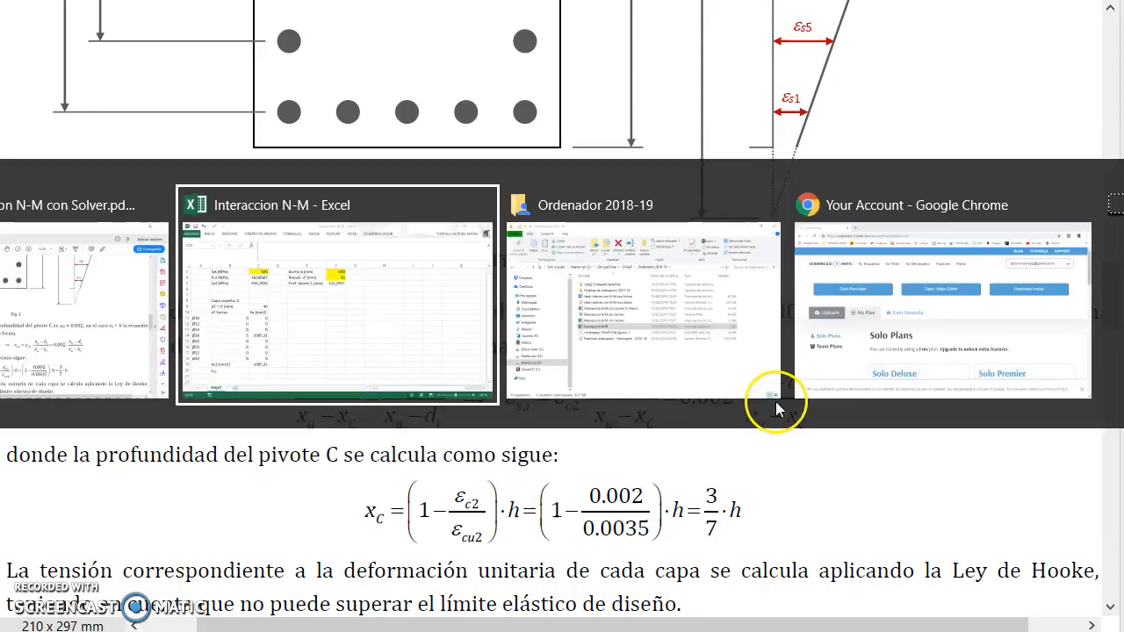
type("=")
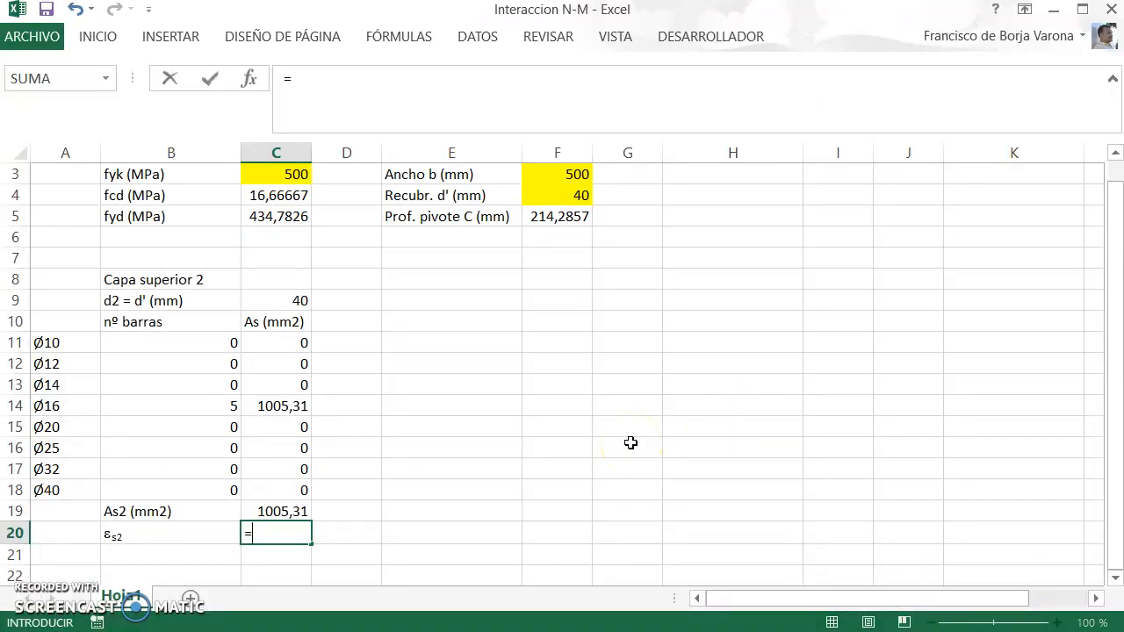
type("si(")
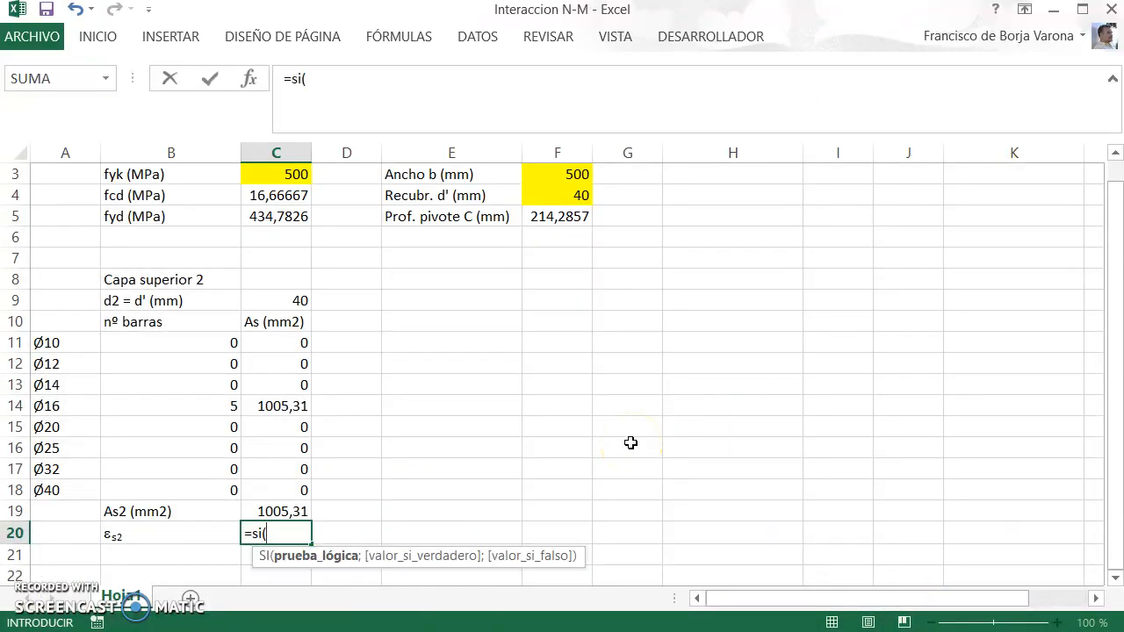
type("xu")
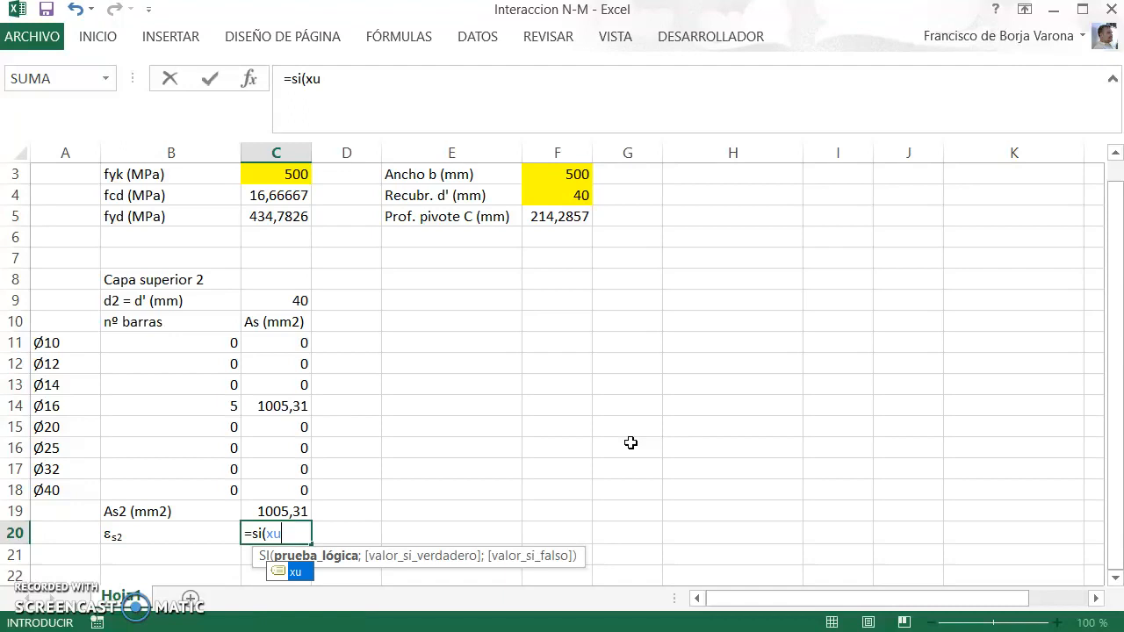
type("<=hh;")
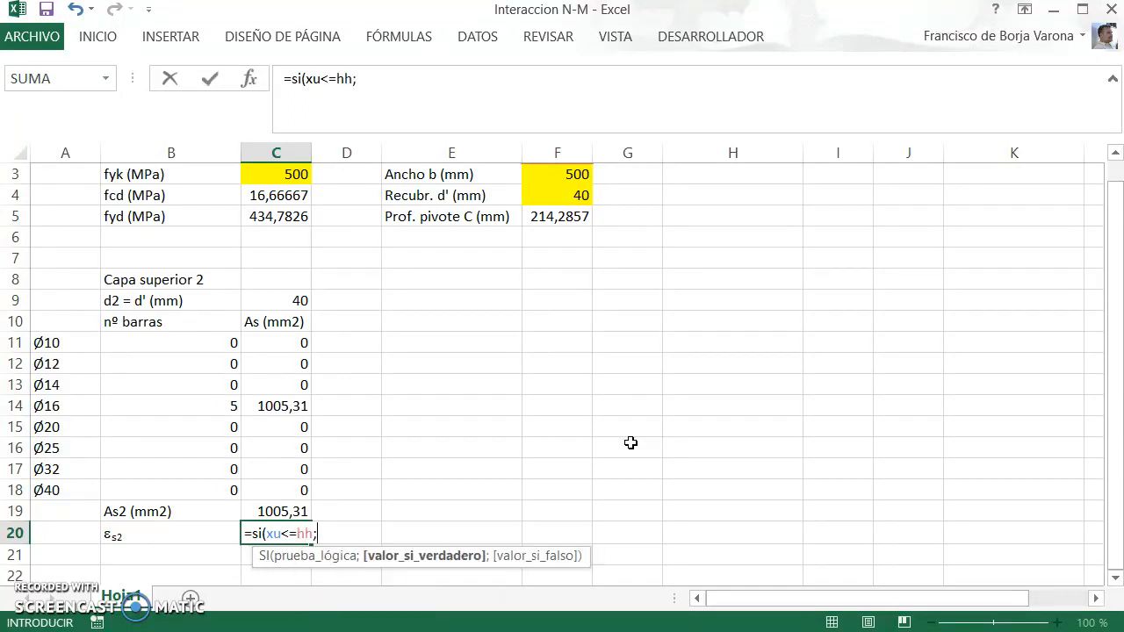
type("0,0035*(")
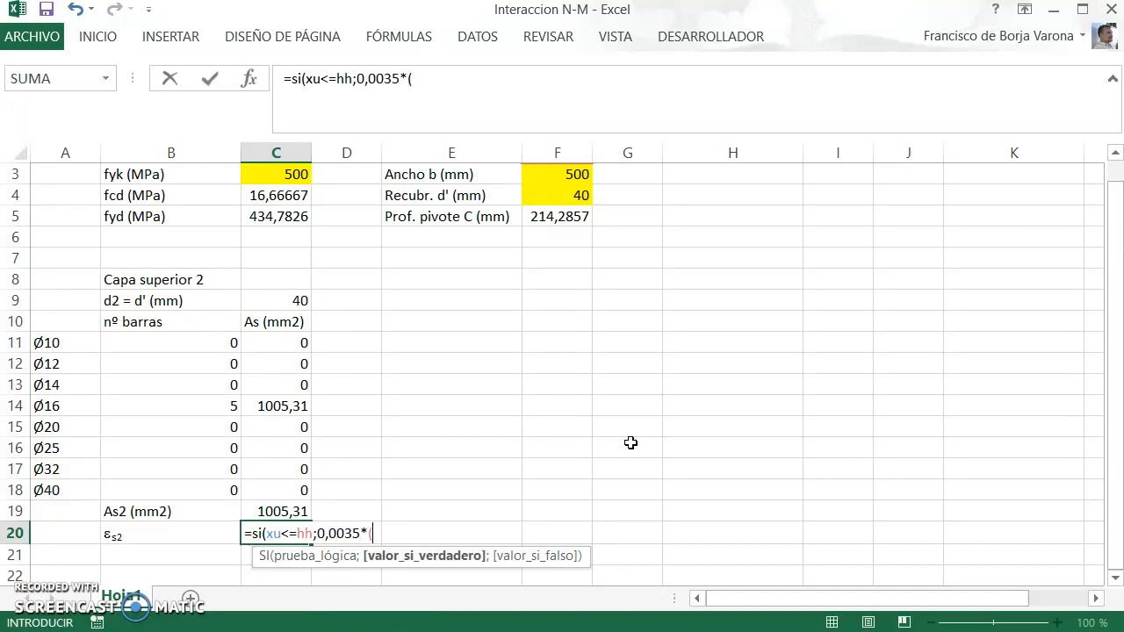
Step: Enter 0,0035*(xu-C9)/xu as the value if true in the C20 strain formula
type("xu-")
left_click(299, 300)
type(")/xu")
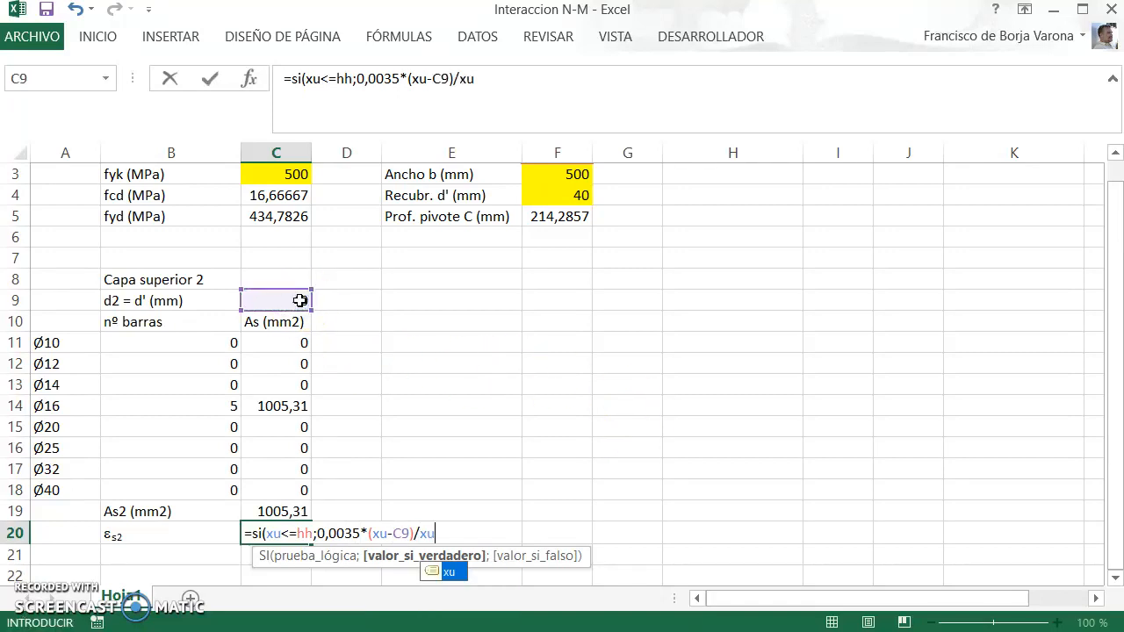
type(";0,002")
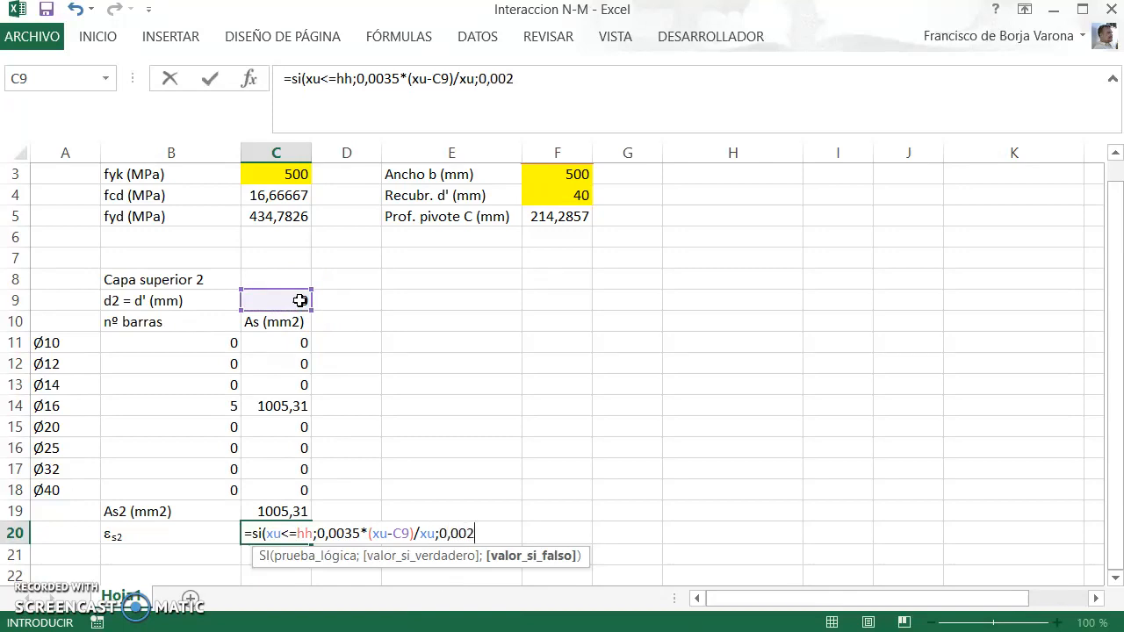
type("*(xu-")
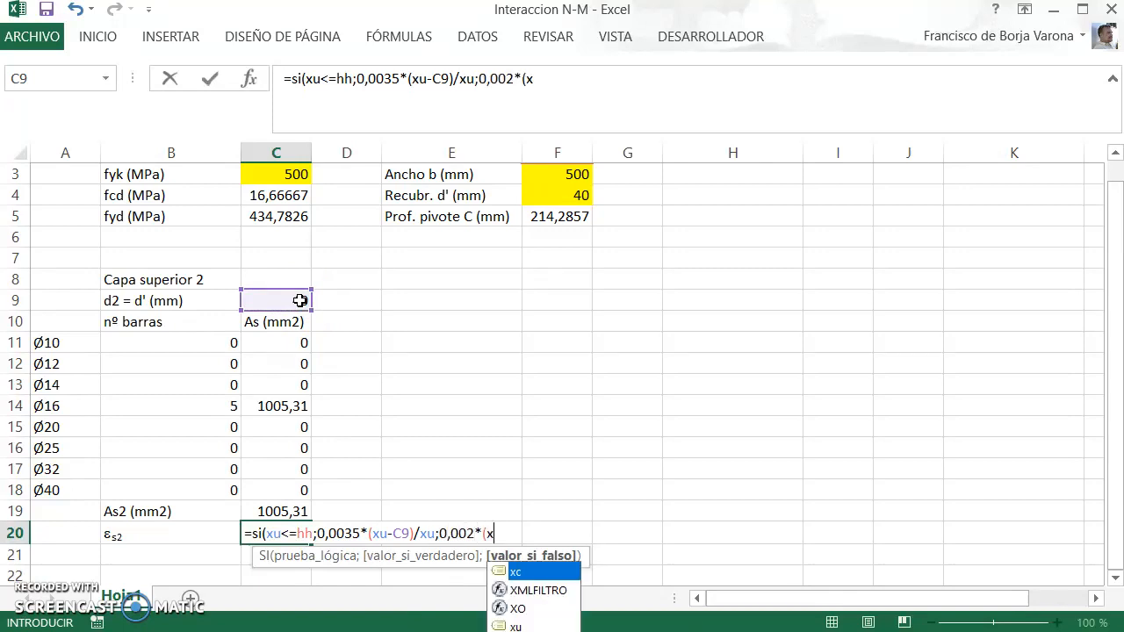
Step: Complete the C20 strain formula with 0,002*(xu-C9)/(xu-xc) as the value if false
left_click(299, 300)
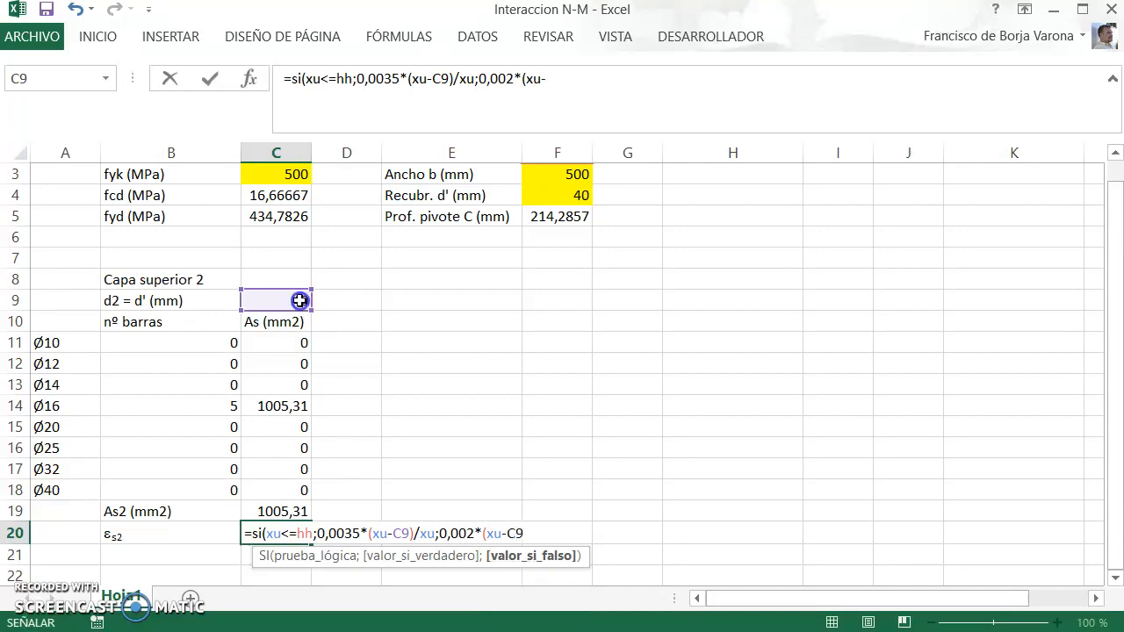
type(")/")
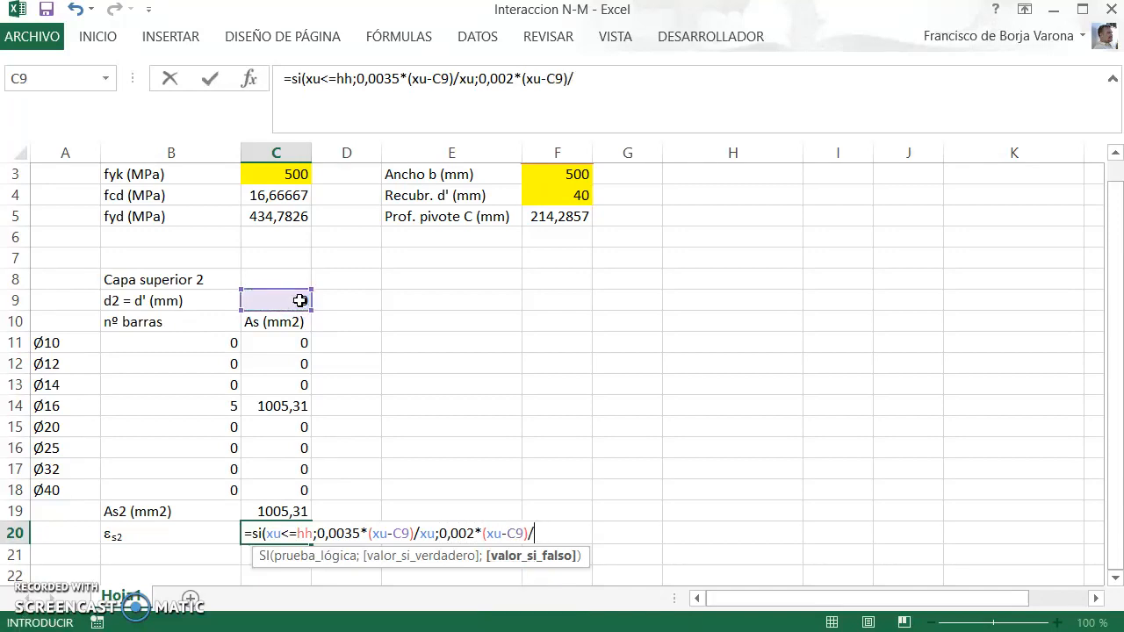
type("(xu-x")
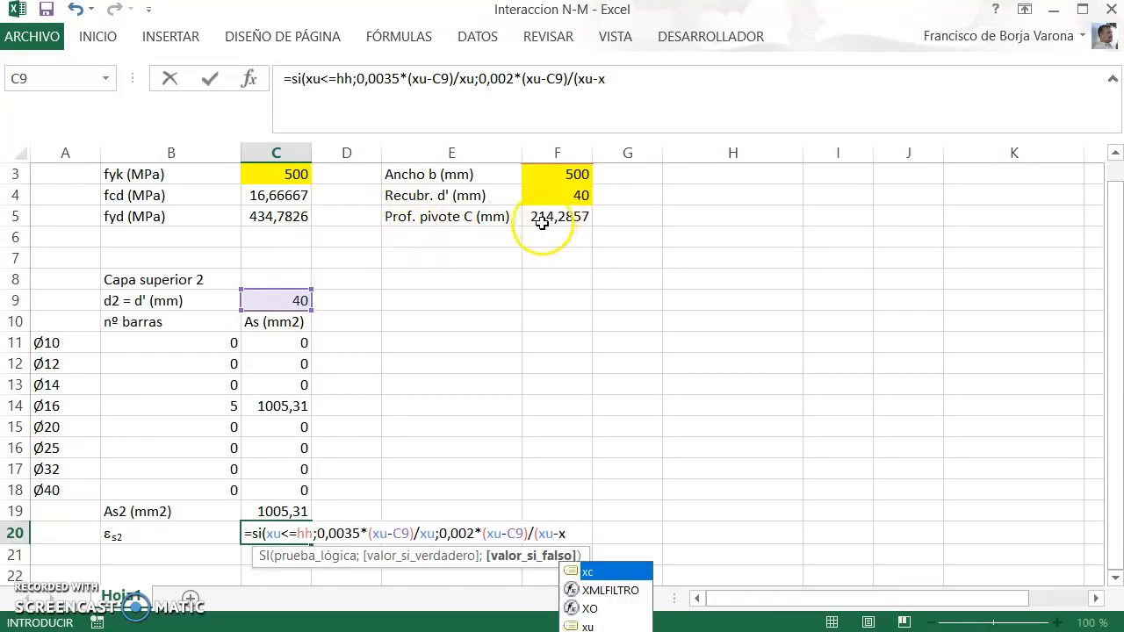
type("x")
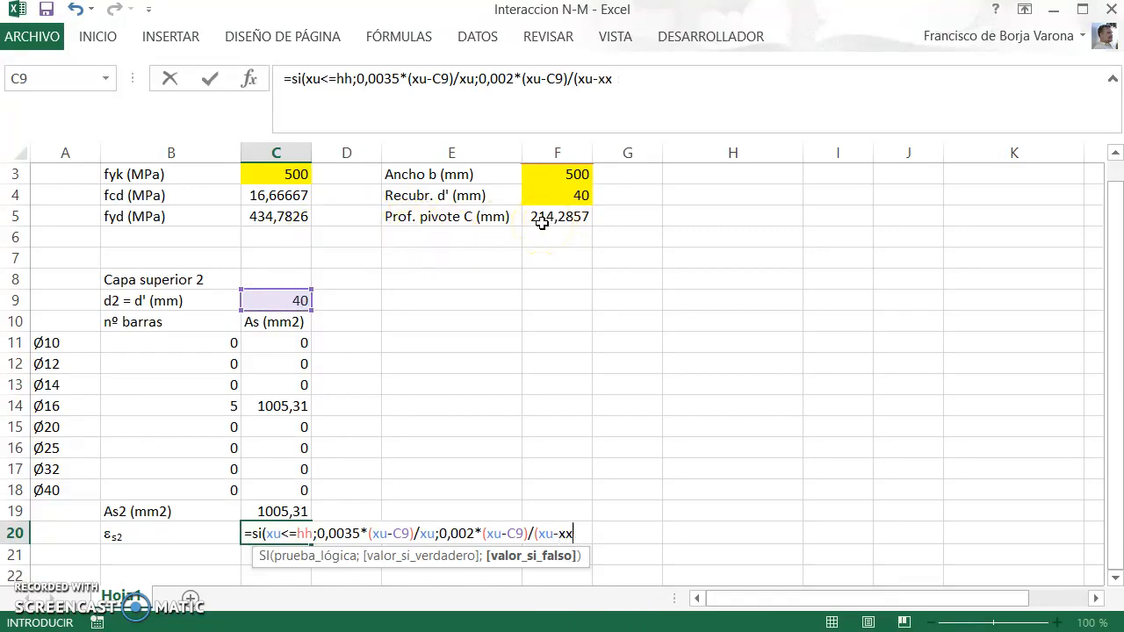
key("BackSpace")
type("c")
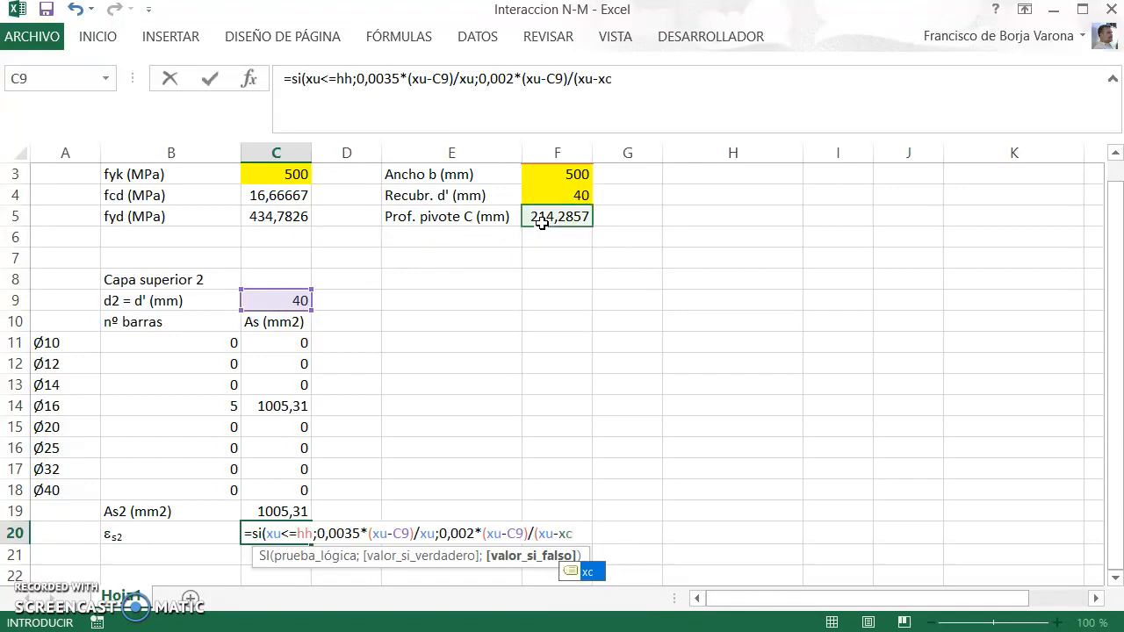
type("))")
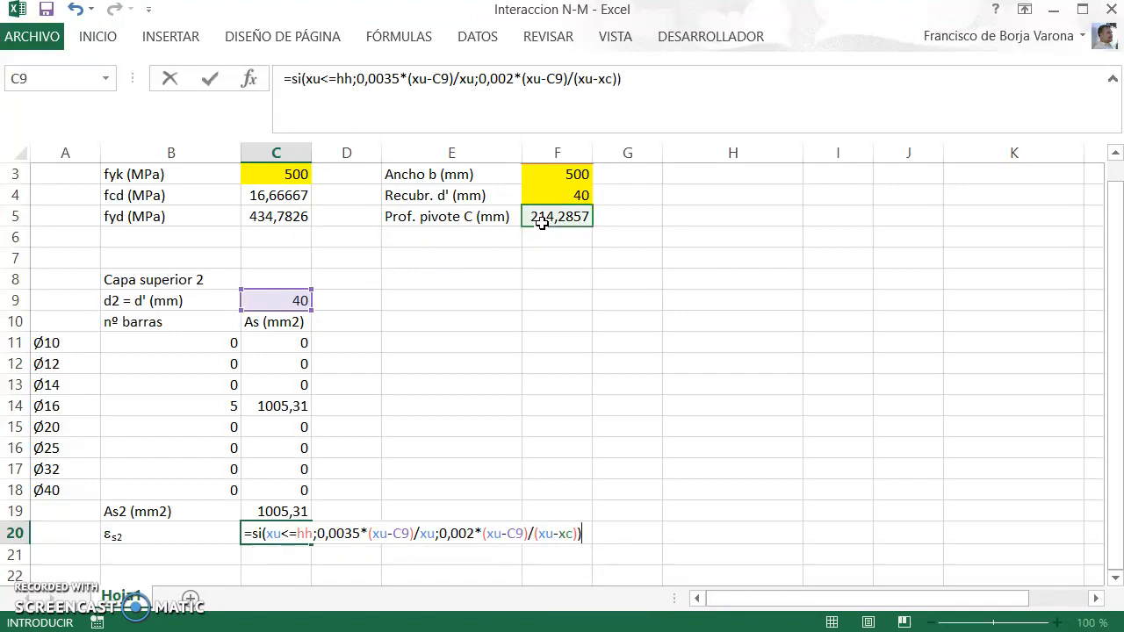
key("Return")
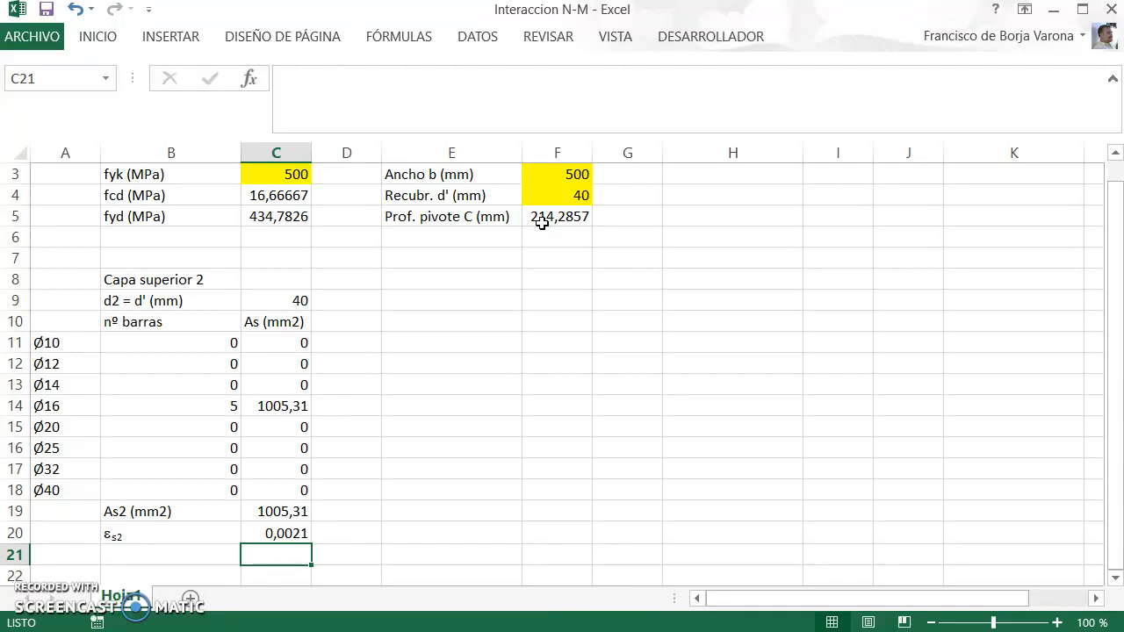
Step: Enter the label "ss2 (MPa)" in B21 for the steel stress, keeping the capital P in the unit
key("Left")
type("ss")
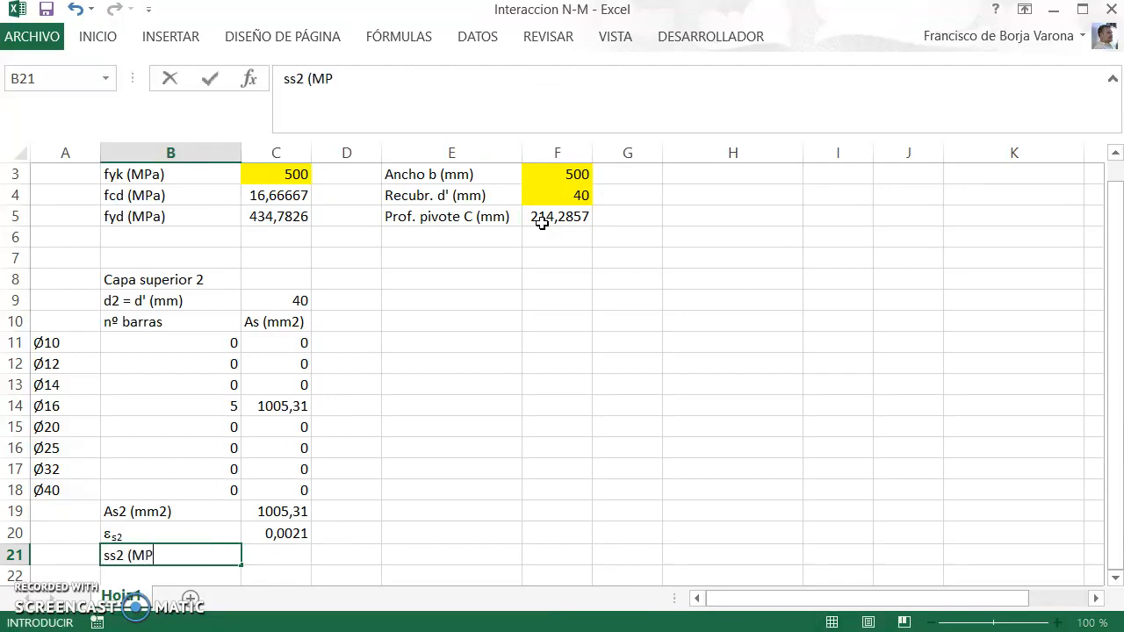
key("Return")
key("Up")
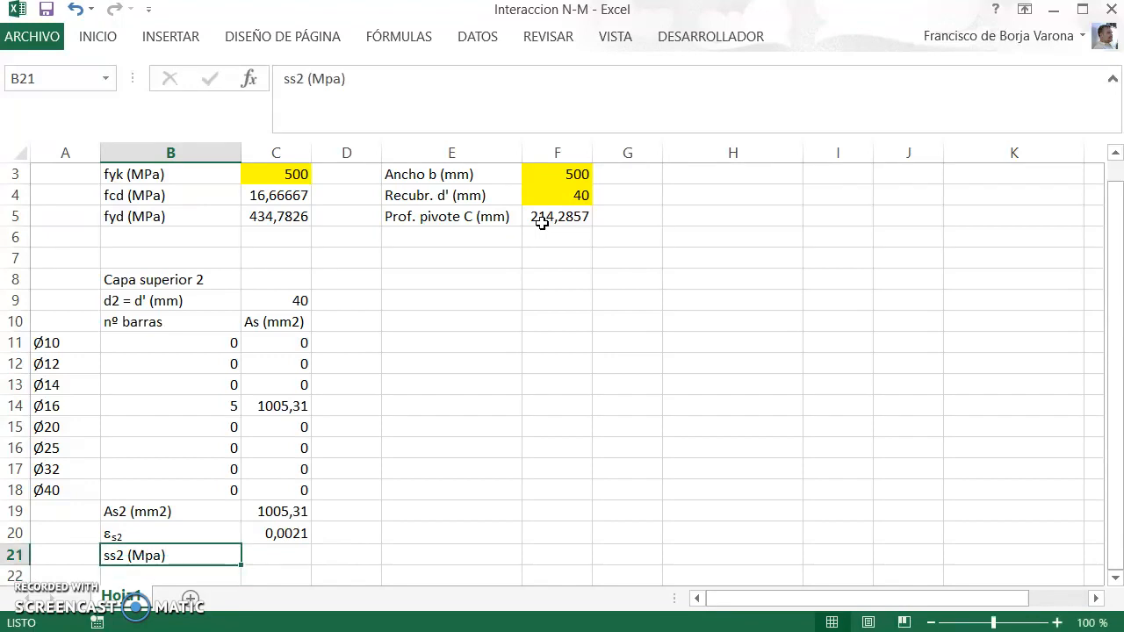
key("Delete")
type("s")
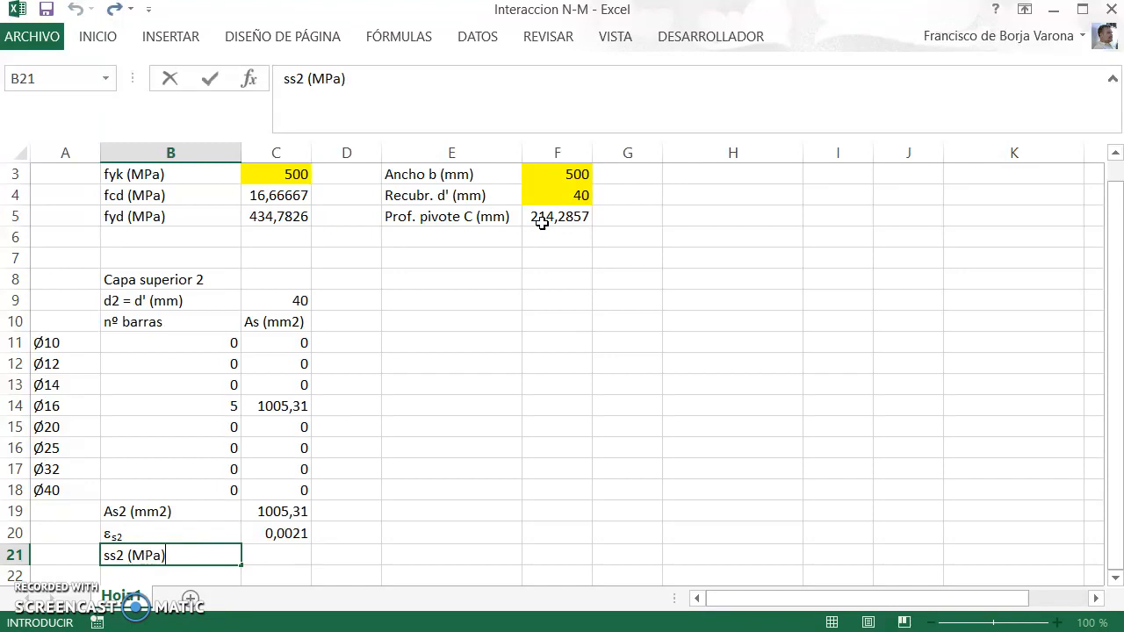
Step: Format the first "s" of the B21 label in the Symbol font so it reads as sigma
key("F2")
left_click(97, 36)
left_click(187, 75)
type("Symbol")
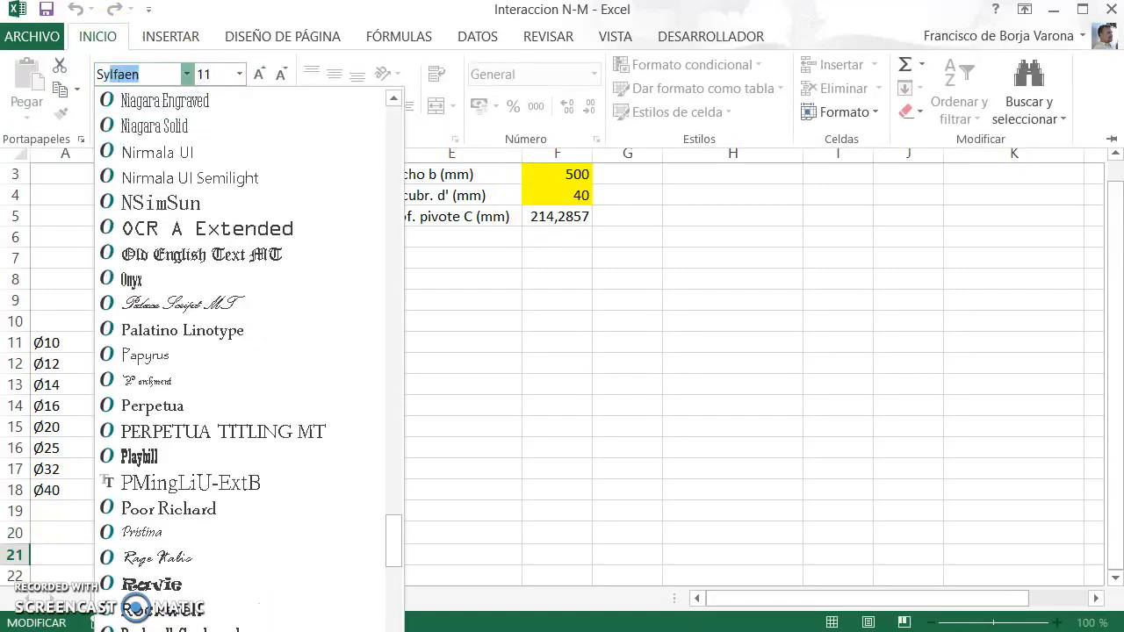
key("Return")
key("Up")
key("Right")
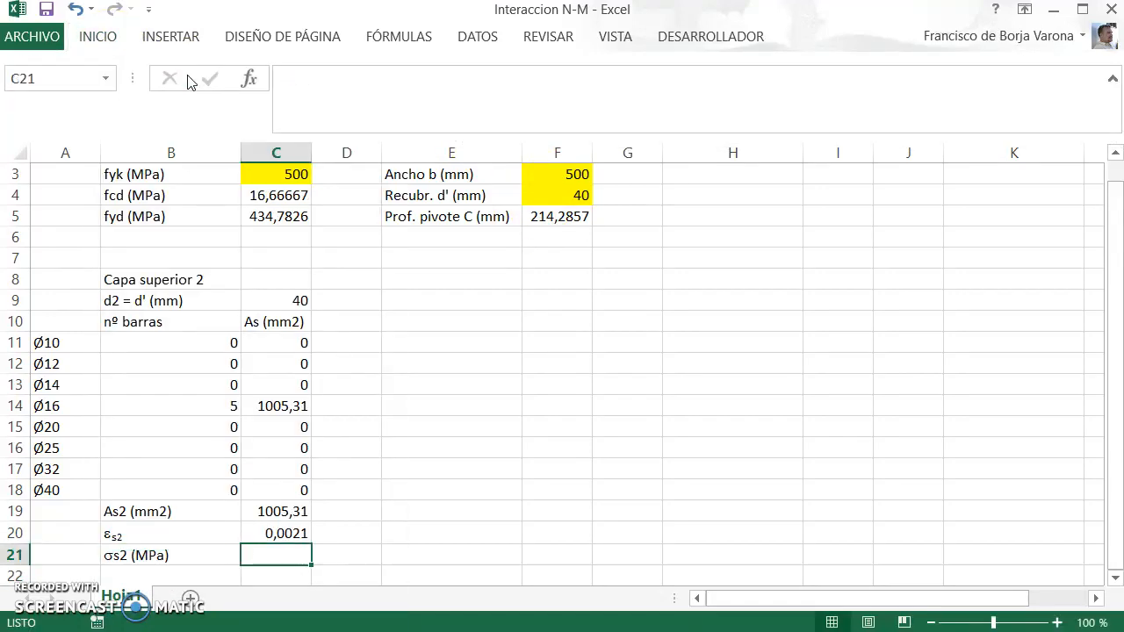
Step: Switch to the PDF notes to examine the steel stress equation based on Hooke's law, and return to Excel
key("alt+Tab")
scroll(469, 366, "down", 5)
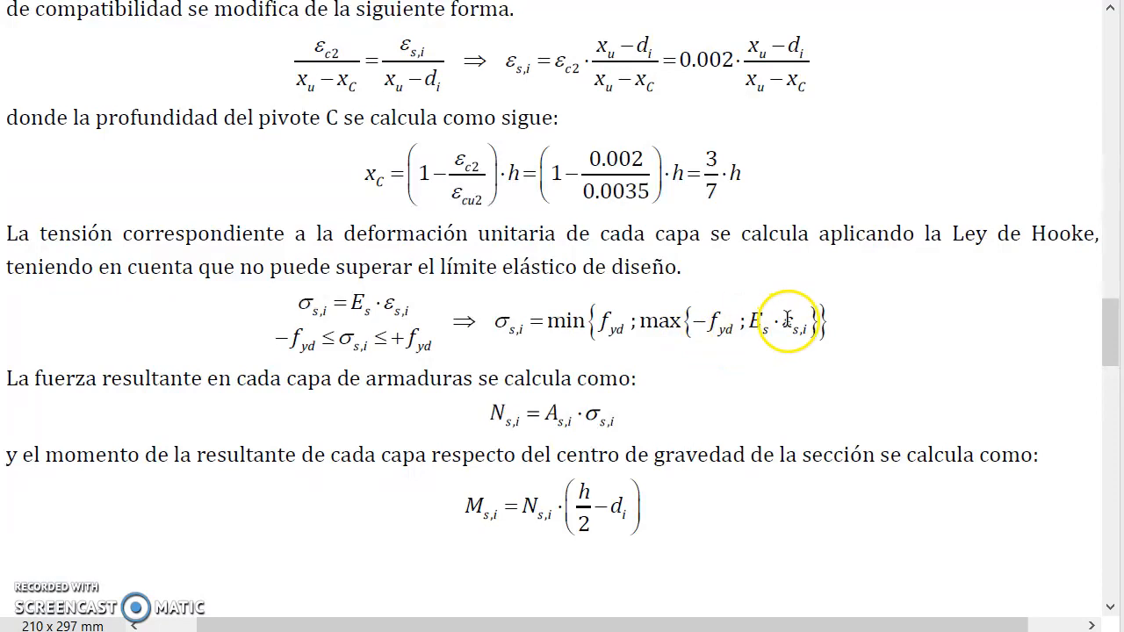
key("alt+Tab")
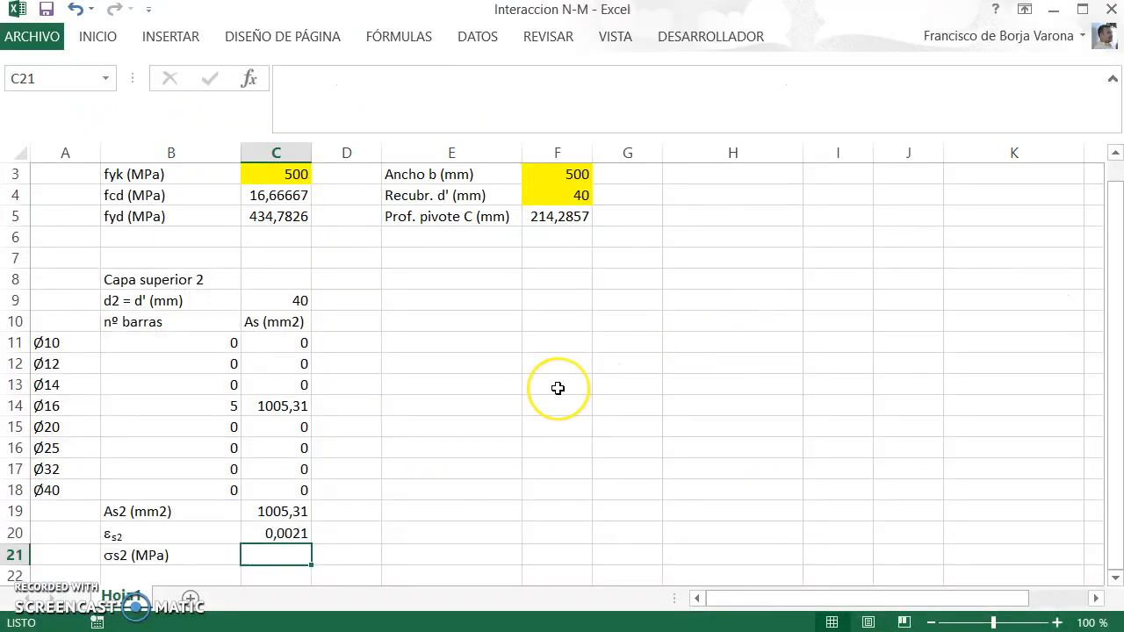
Step: Enter the steel stress formula =min(fyd;max(-fyd;2e5*C20)) in C21
type("=min")
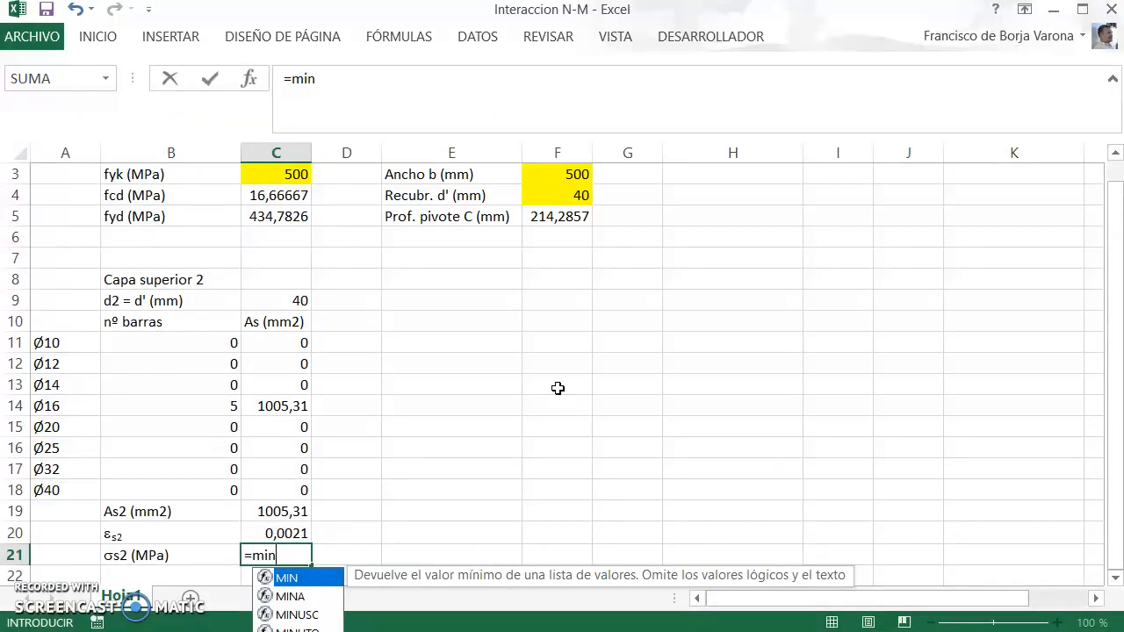
type("(fyd")
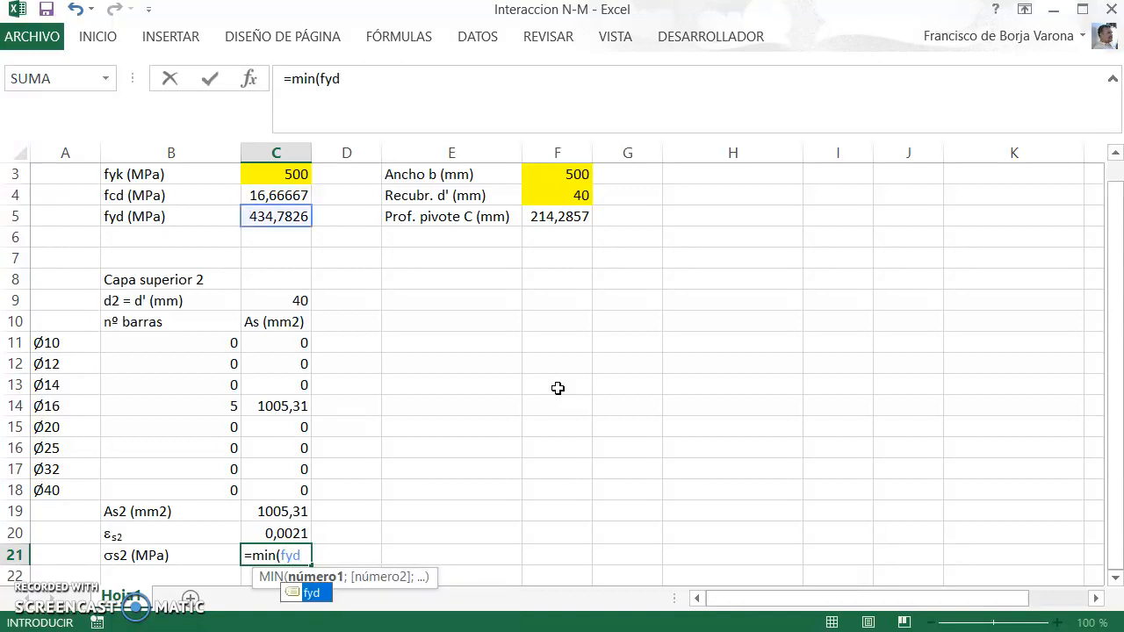
type(";max")
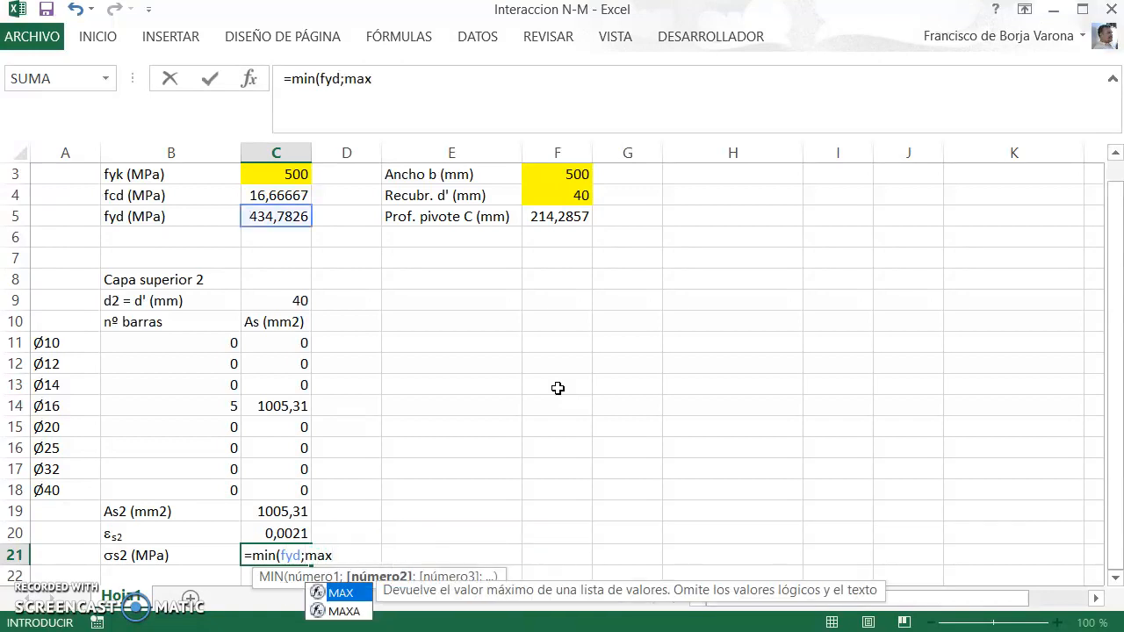
type("(-fyd")
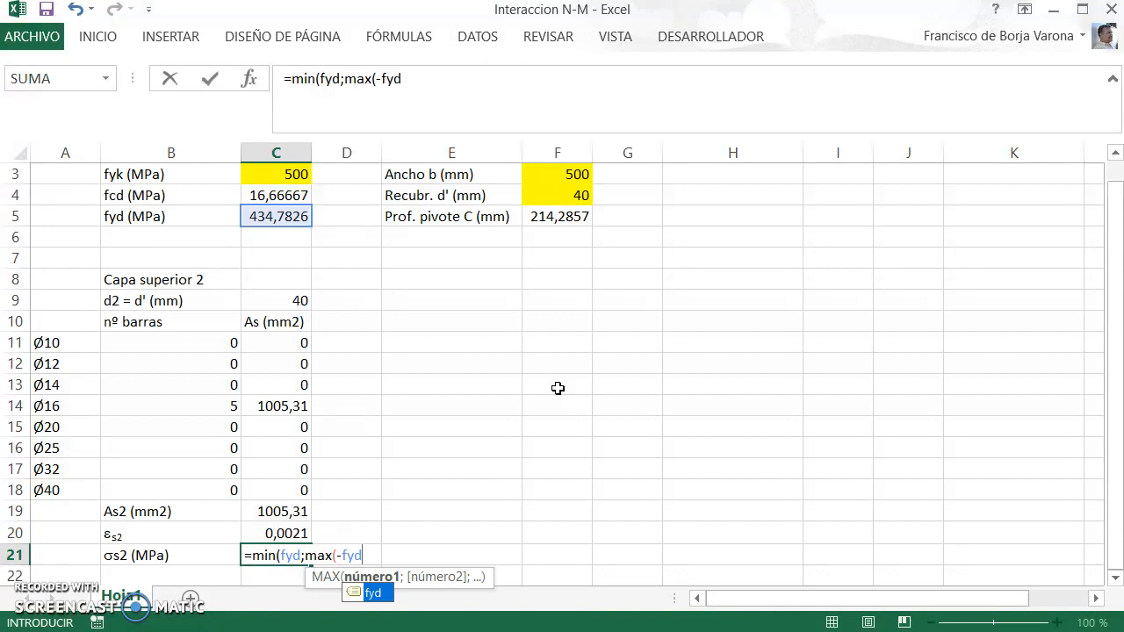
type(";")
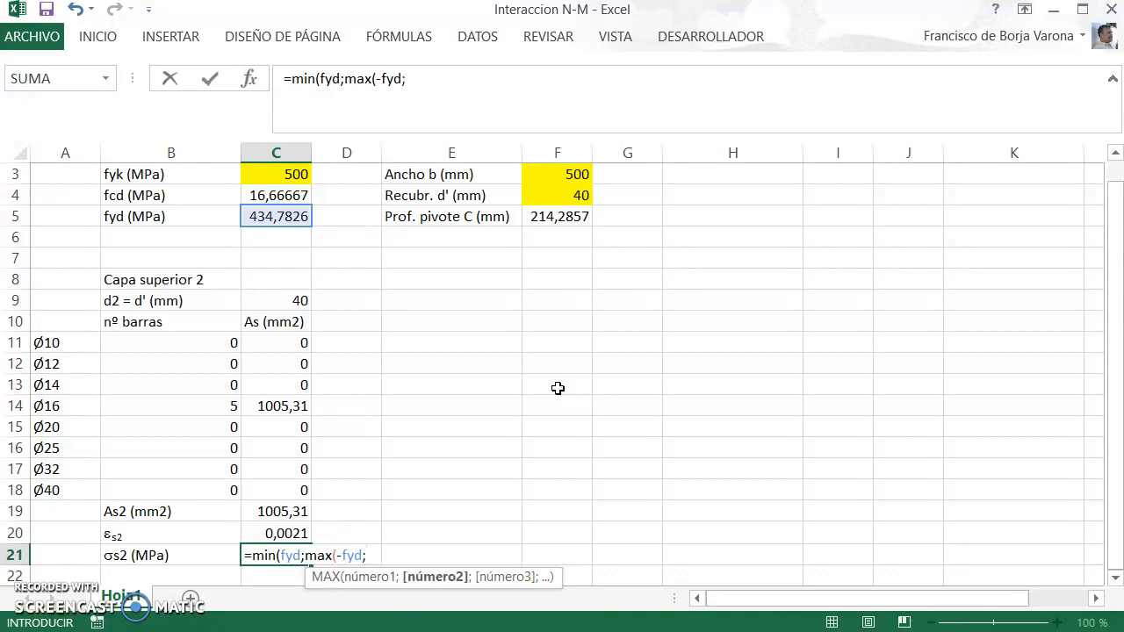
type("2e5*")
key("Up")
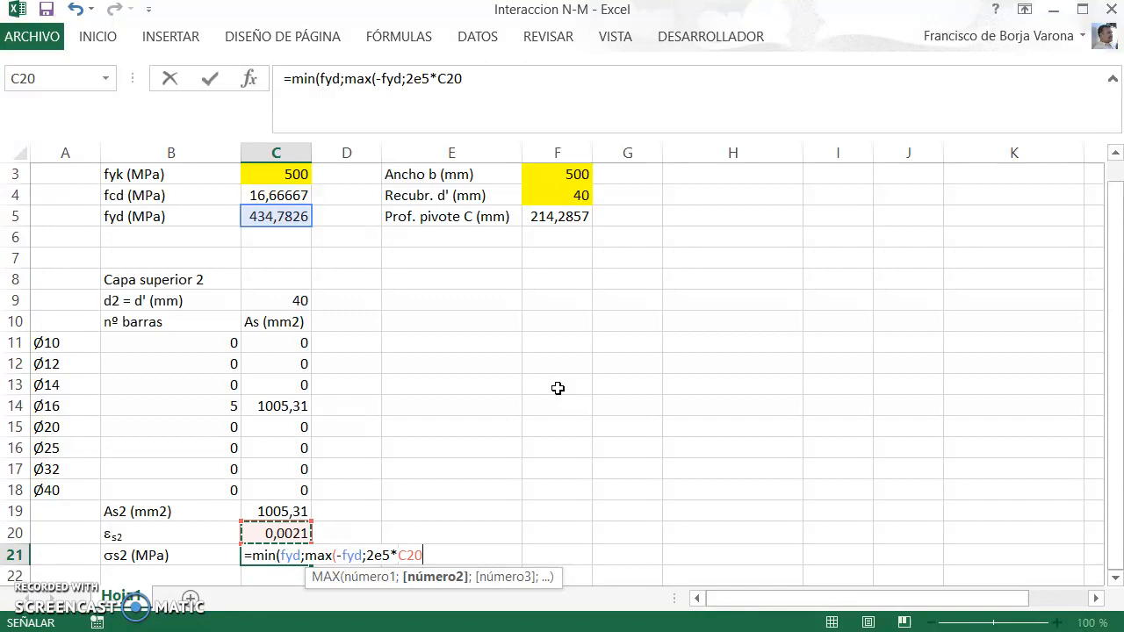
type("))")
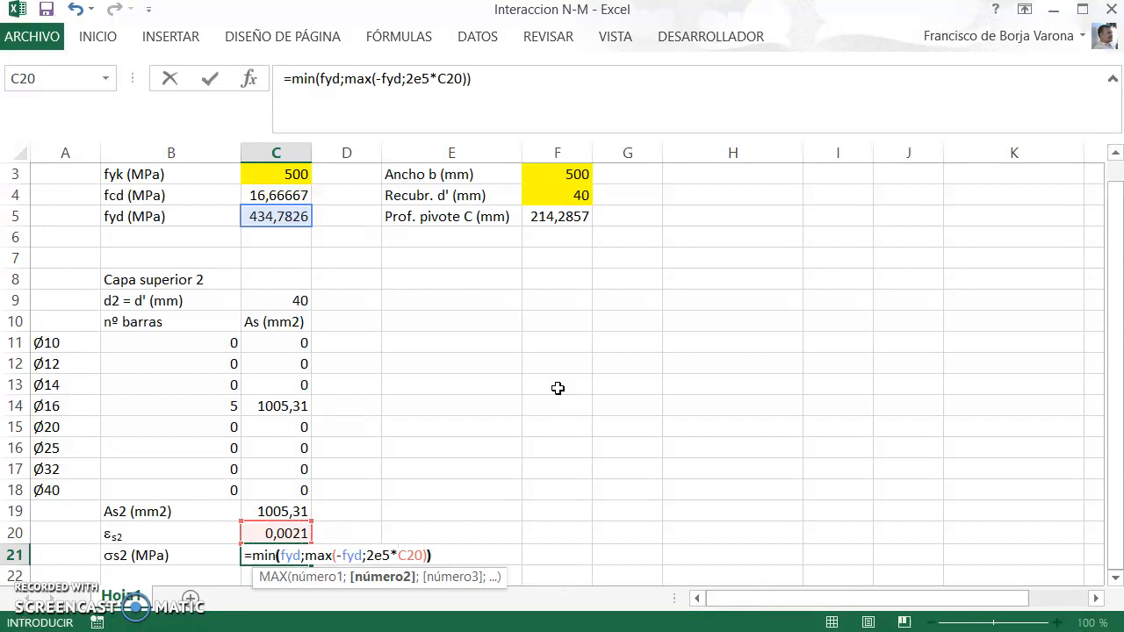
key("Return")
key("Up")
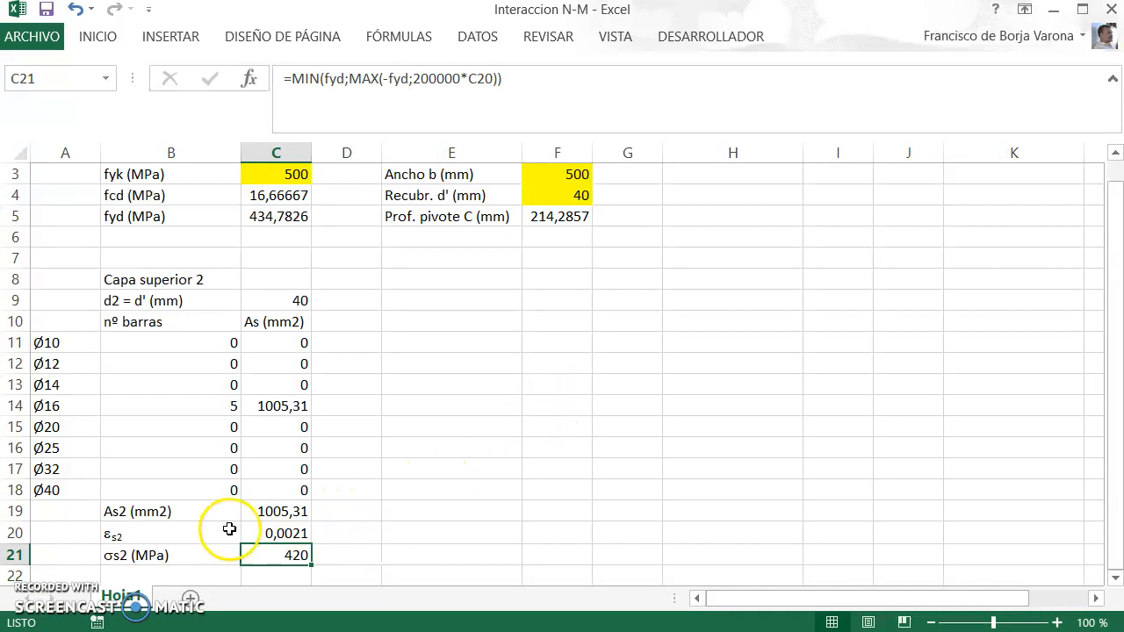
Step: Enter the label "Ns2 (N)" in B22 for the layer's resultant force
scroll(190, 539, "down", 1)
left_click(186, 513)
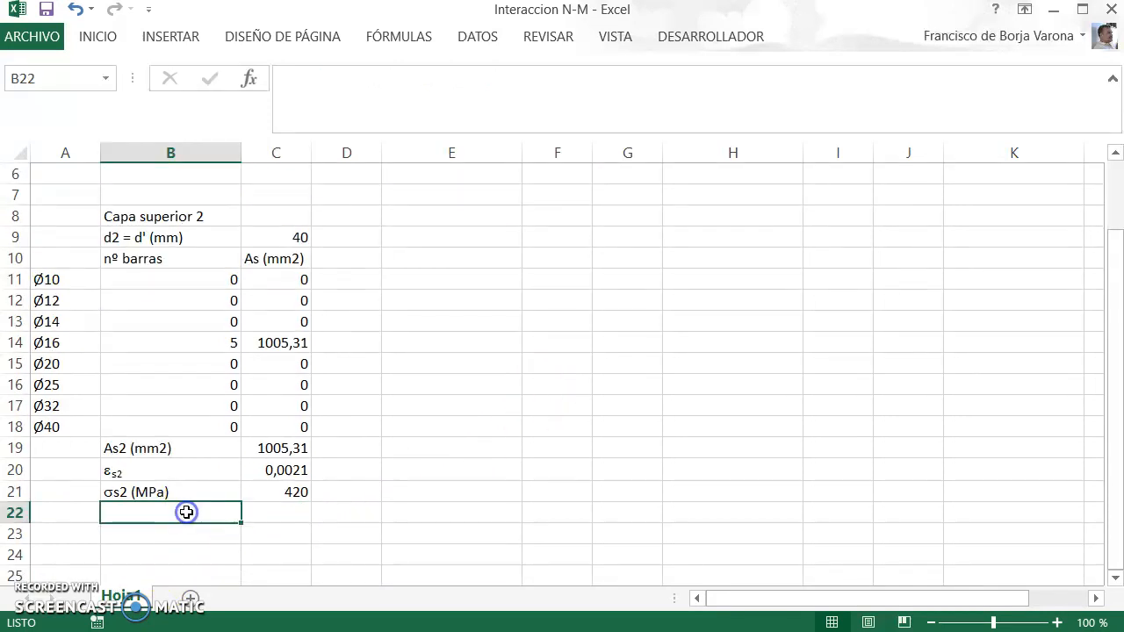
type("N")
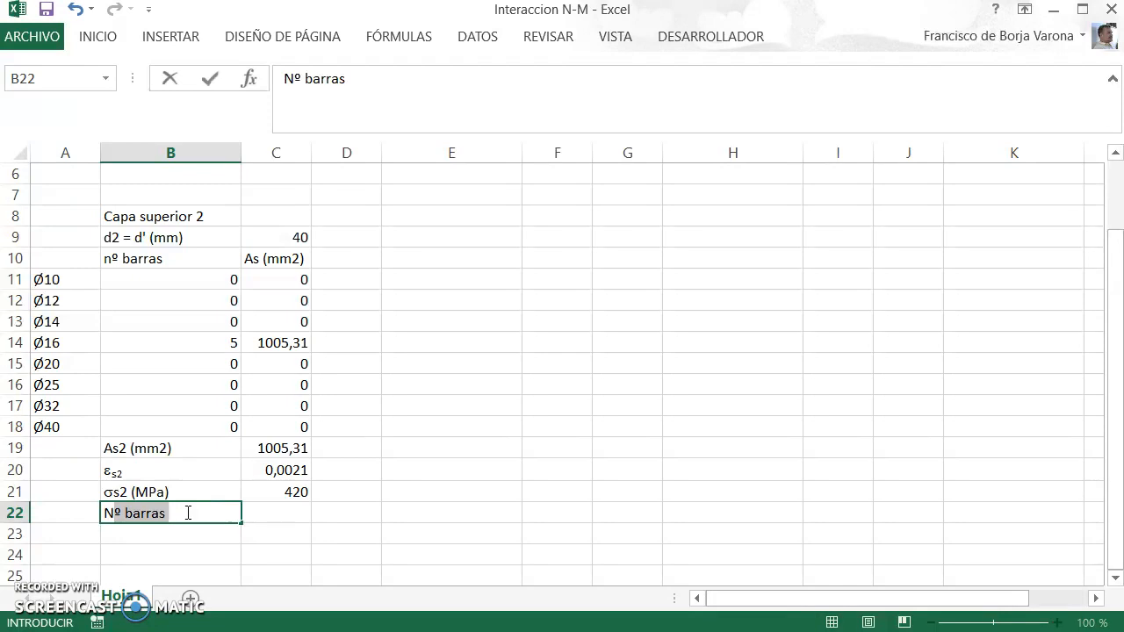
type("s2")
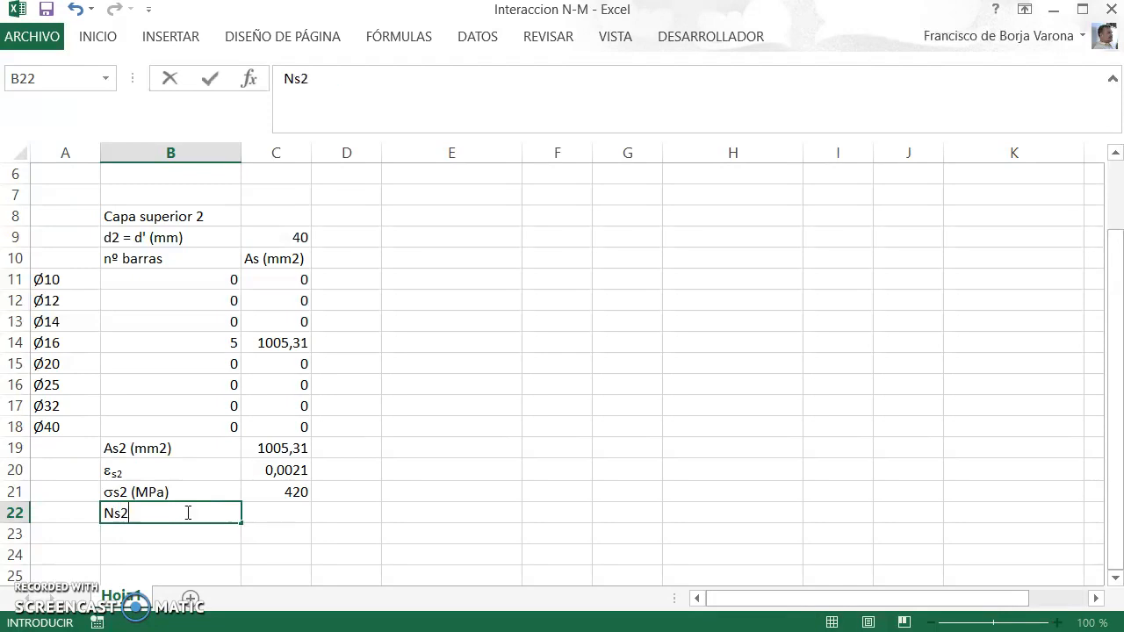
key("Return")
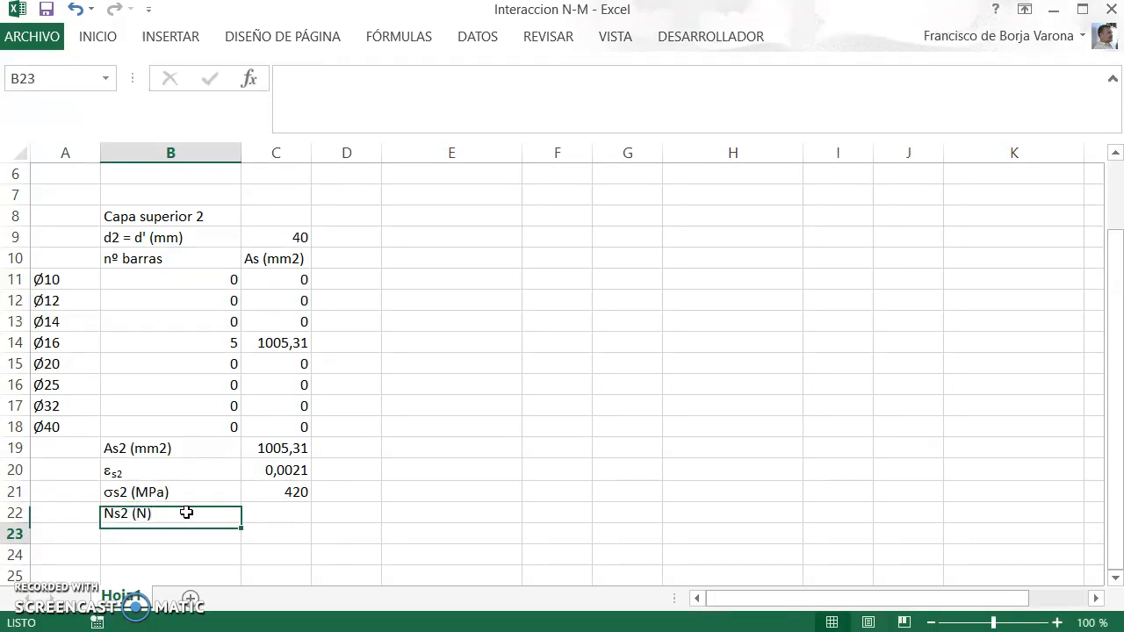
Step: Calculate the layer force in C22 as stress times steel area with the formula =C21*C19
key("Up")
key("Right")
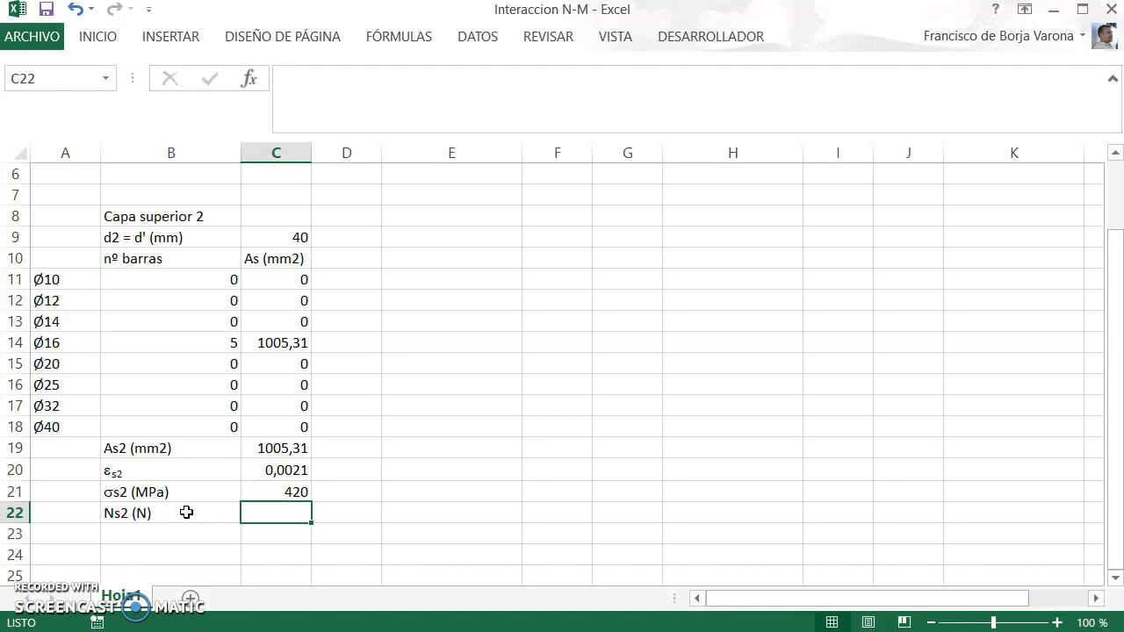
type("=")
key("Up")
type("*")
key("Up")
key("Up")
key("Up")
key("Return")
key("Up")
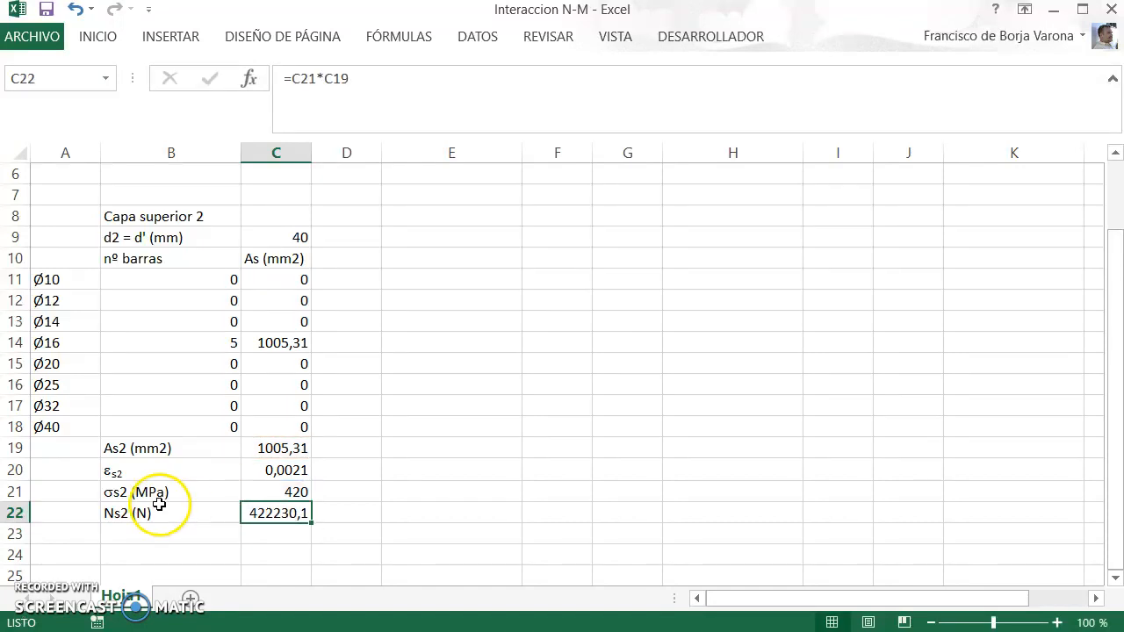
Step: Switch to the PDF notes to examine the layer force and moment equations and the section in Fig. 1, and return to Excel
key("alt+Tab")
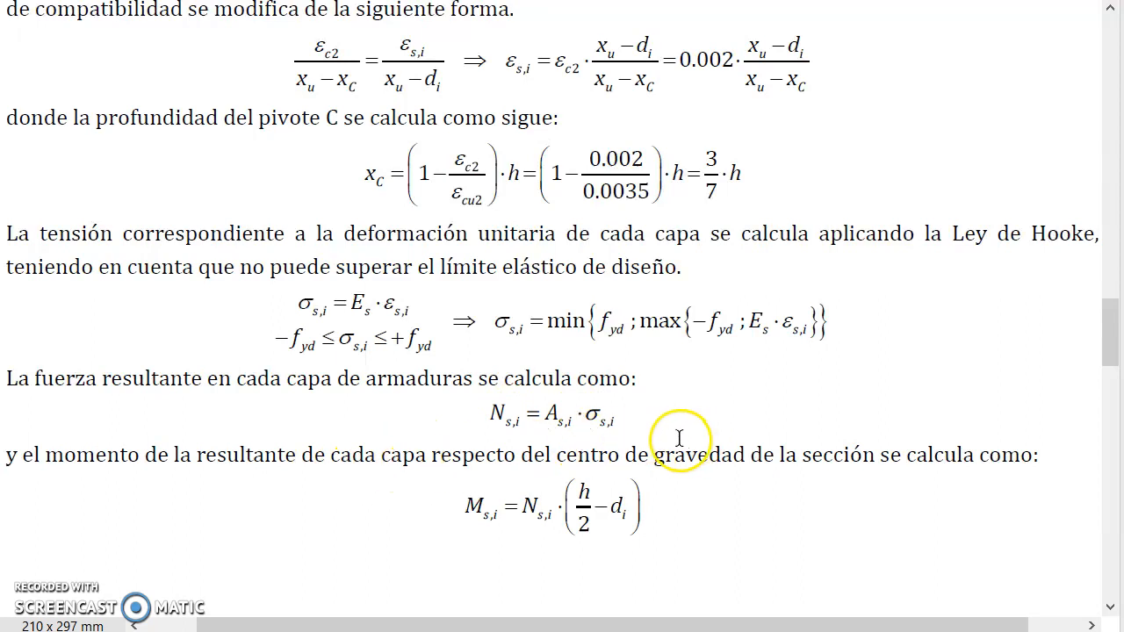
key("alt+Tab")
key("alt+Tab")
scroll(665, 444, "up", 10)
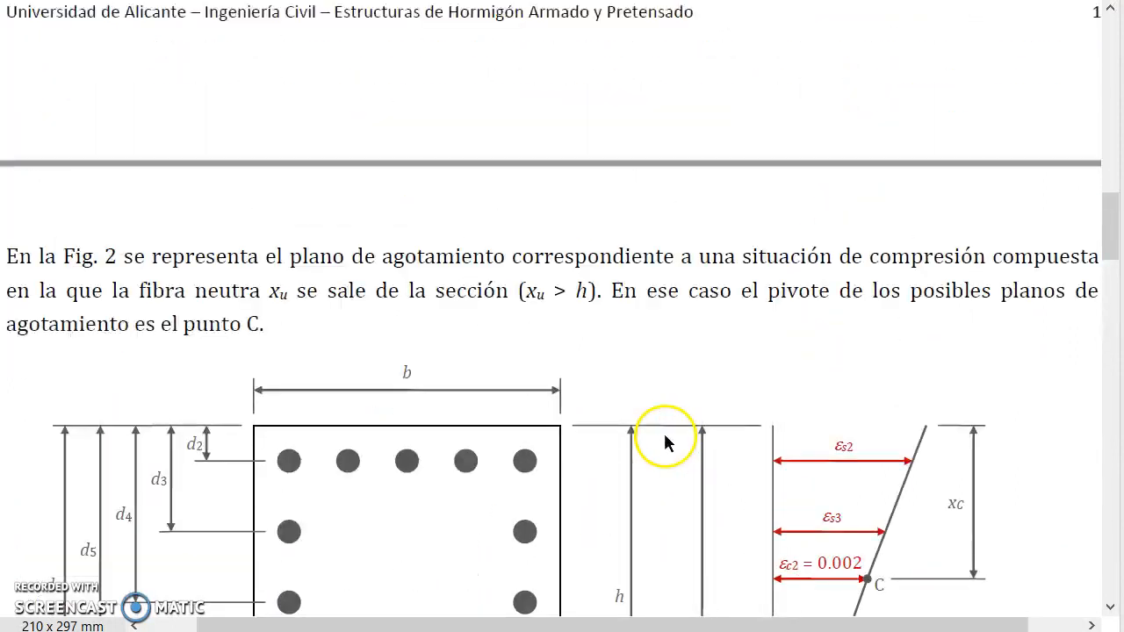
scroll(665, 435, "up", 12)
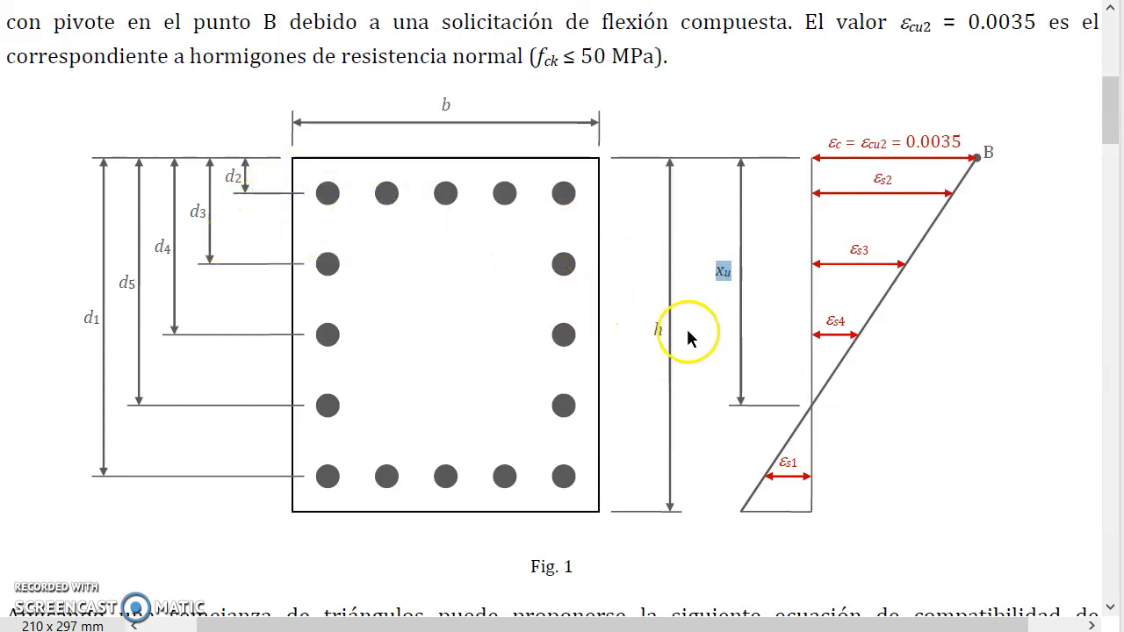
key("alt+Tab")
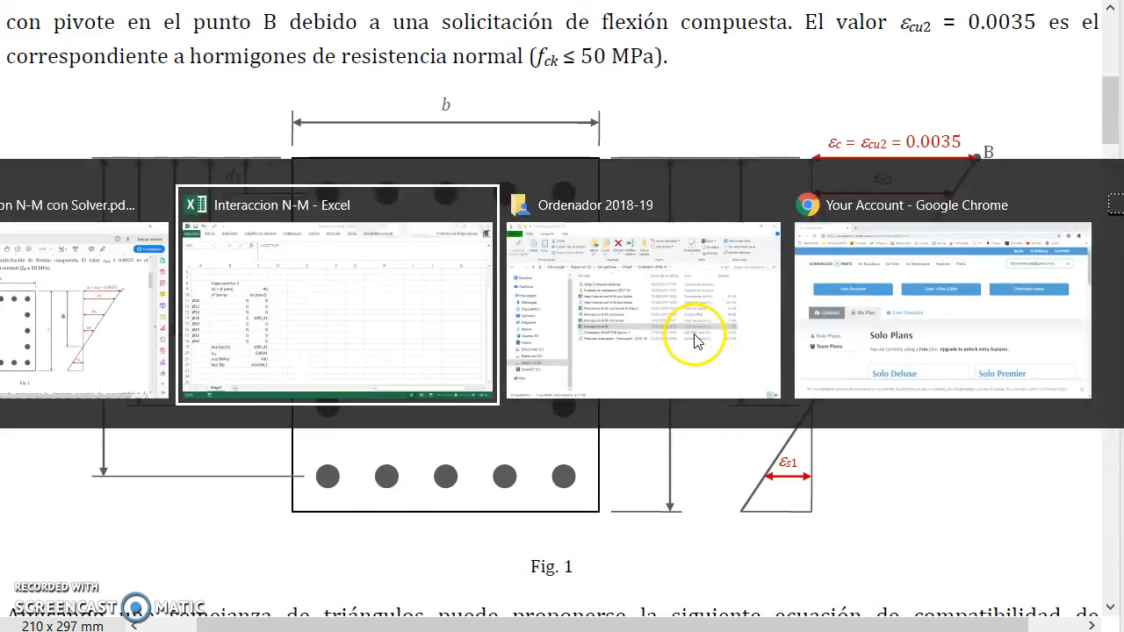
Step: Switch to the PDF notes to review the equation for each layer's moment about the section centroid, and return to Excel
key("alt+Tab")
scroll(586, 366, "down", 5)
scroll(586, 366, "down", 20)
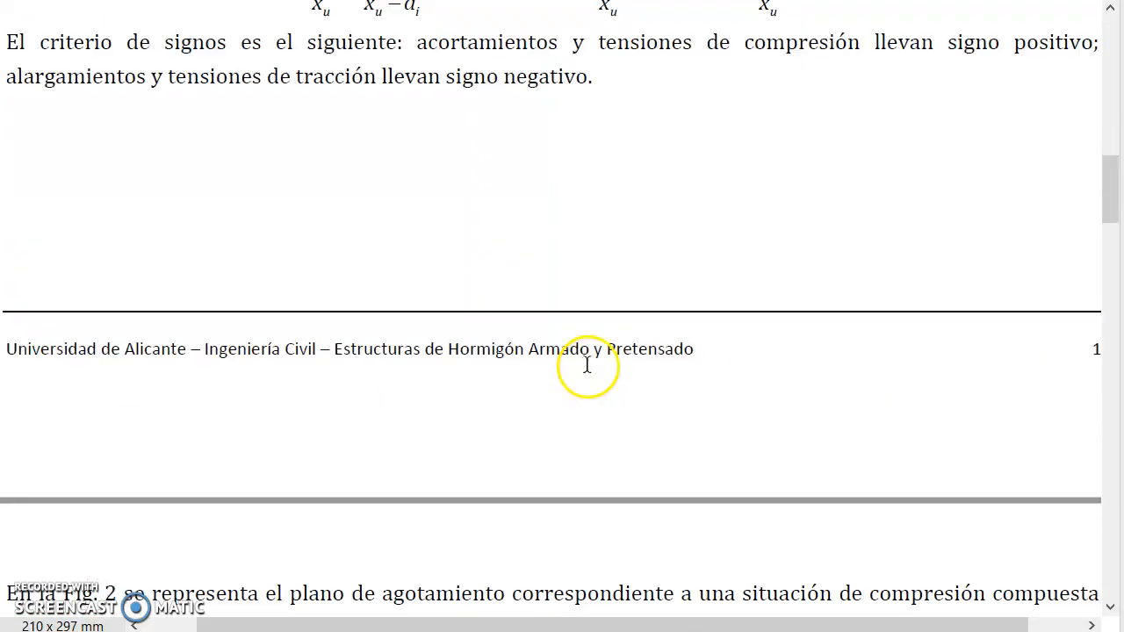
scroll(585, 362, "down", 8)
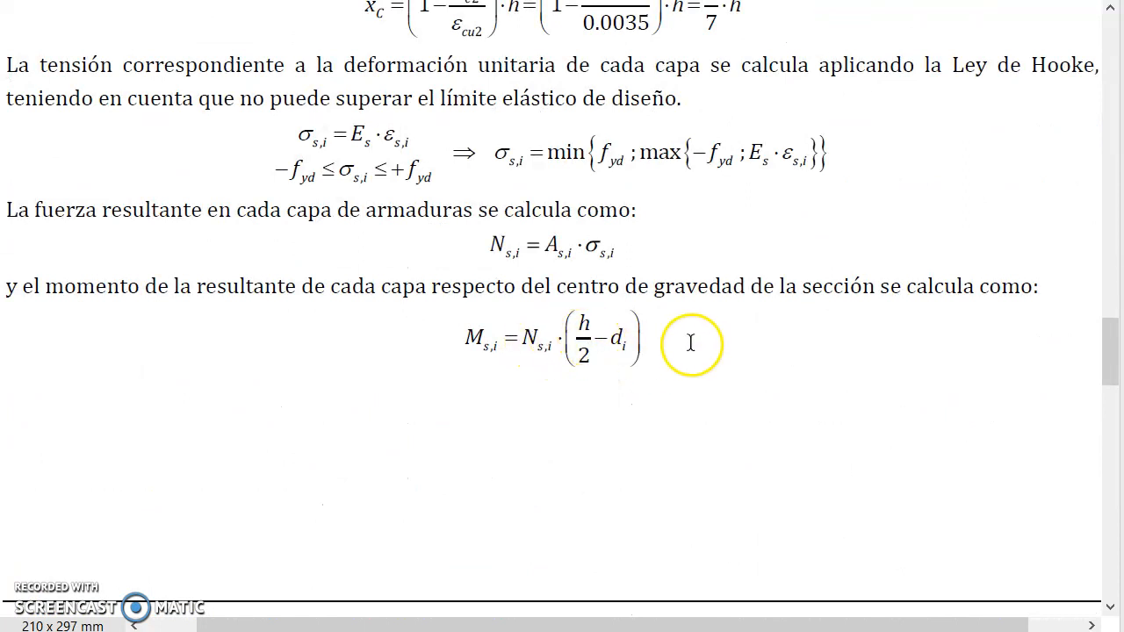
key("alt+Tab")
Step: Copy the Ns2 (N) label from B22 to B23 and edit it to read "Ms2 (mm·N)"
key("Down")
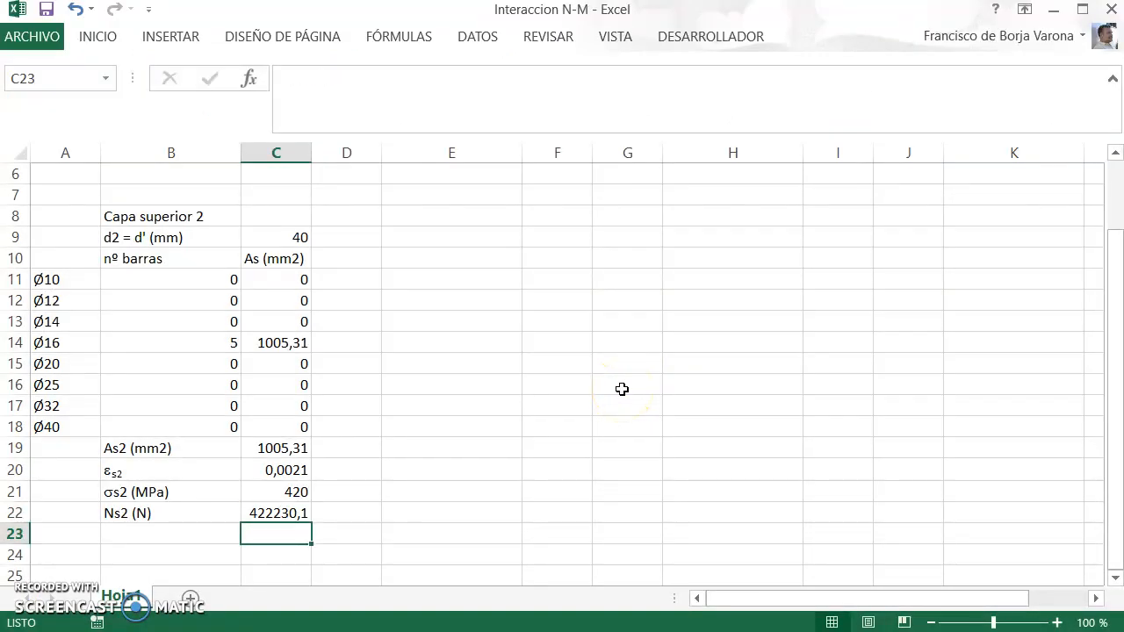
key("Left")
key("Up")
key("ctrl+c")
key("Down")
key("ctrl+v")
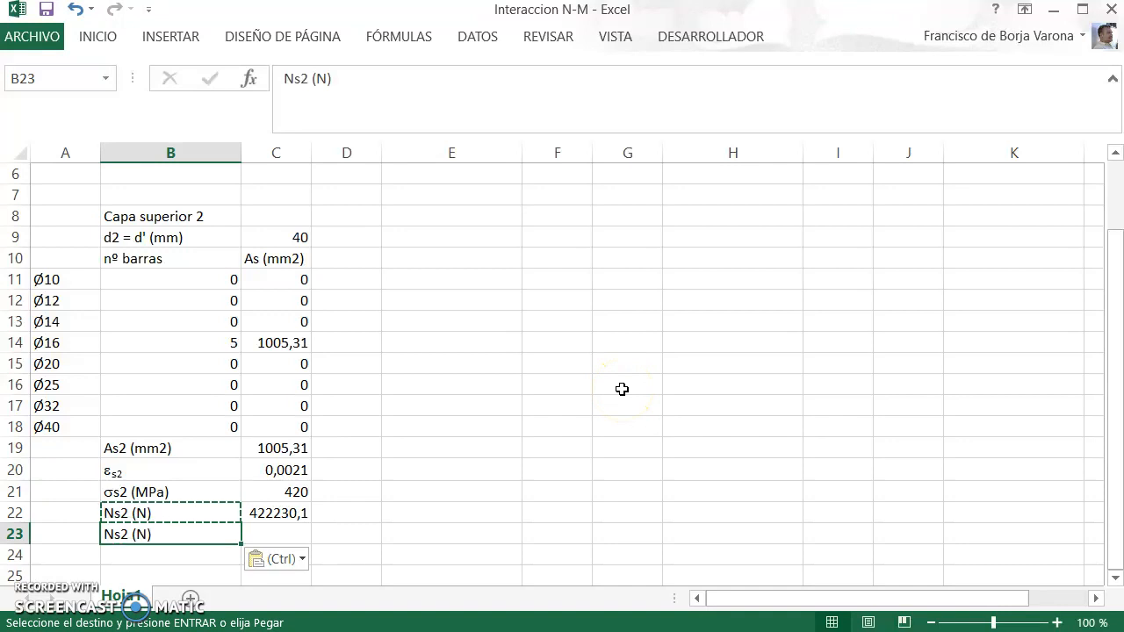
key("F2")
key("Left")
key("Left")
type("mm·")
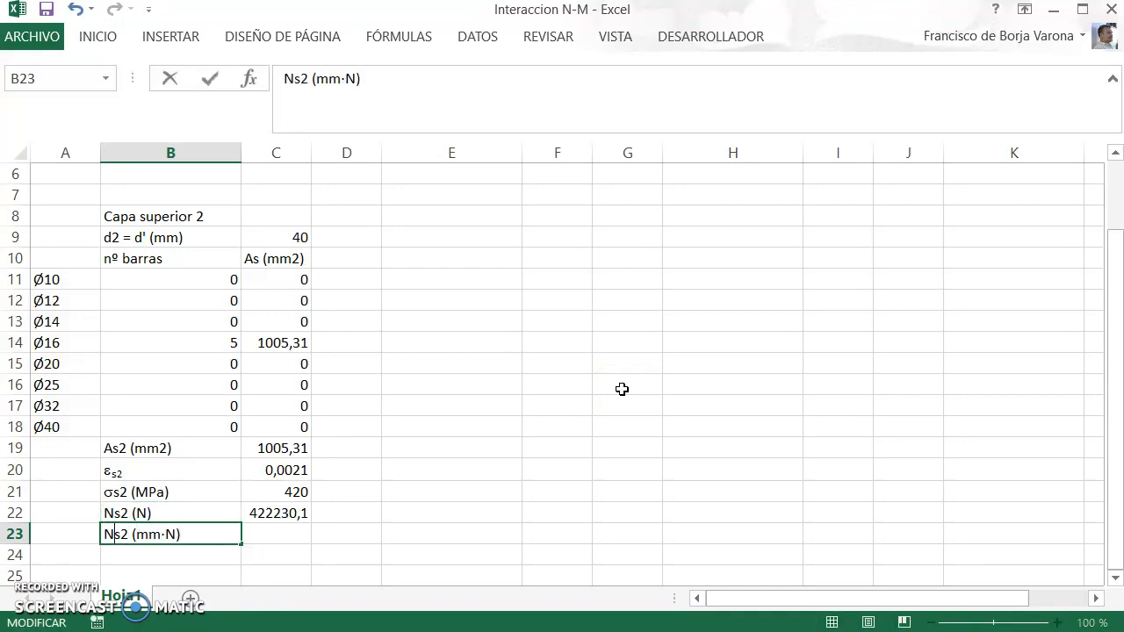
type("M")
key("Return")
Step: Calculate the layer moment in C23 with the formula =C22*(hh/2-C9)
key("Up")
key("Right")
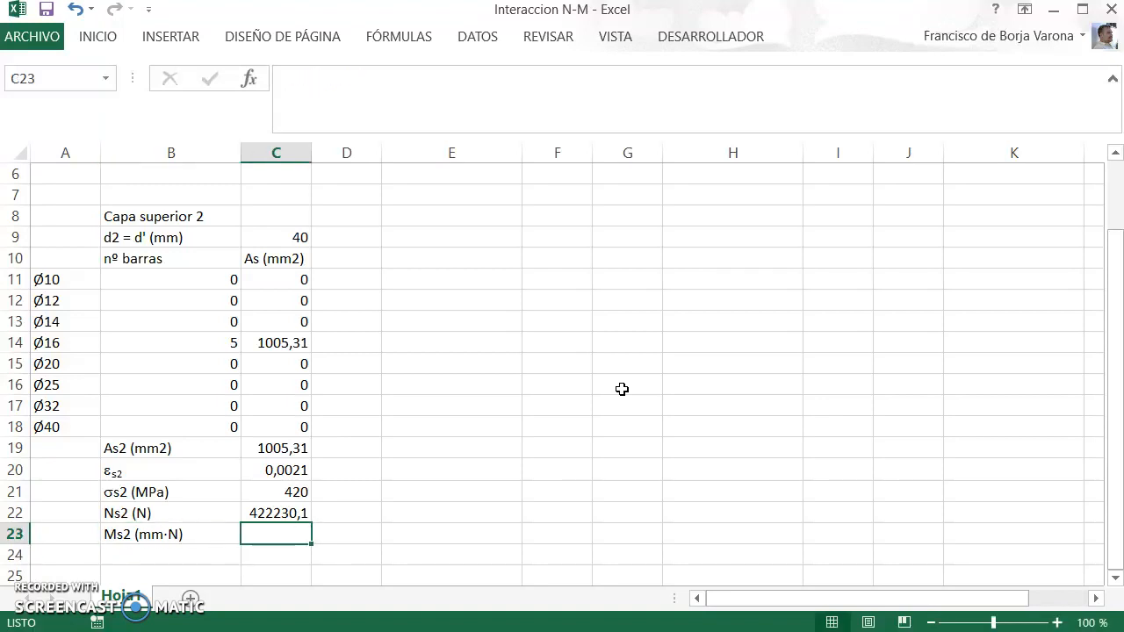
type("=")
key("Up")
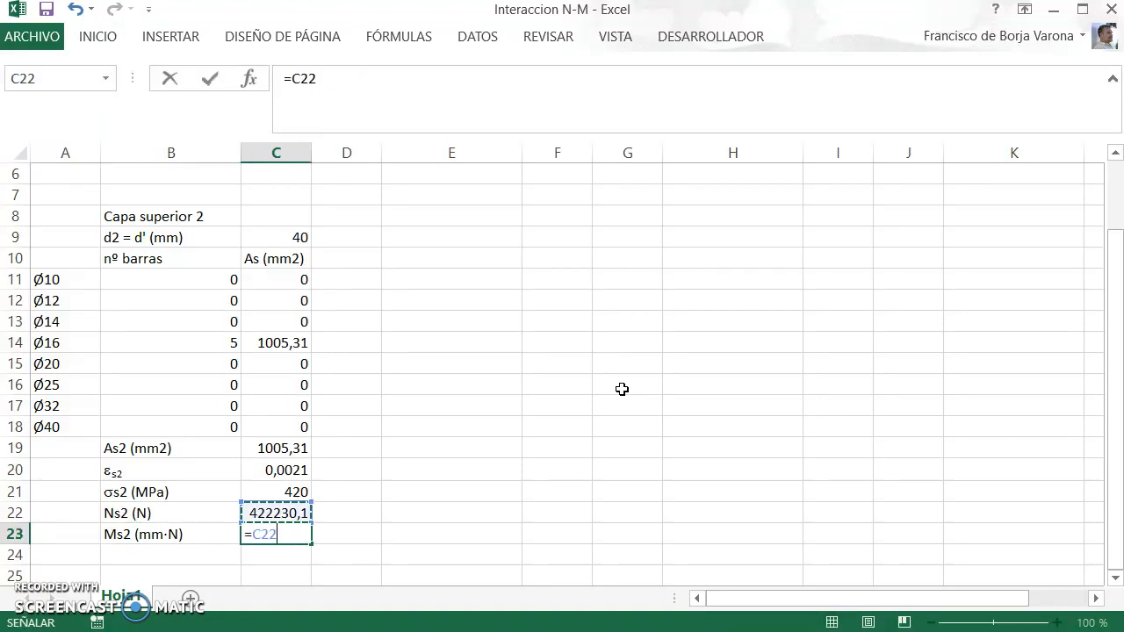
type("*")
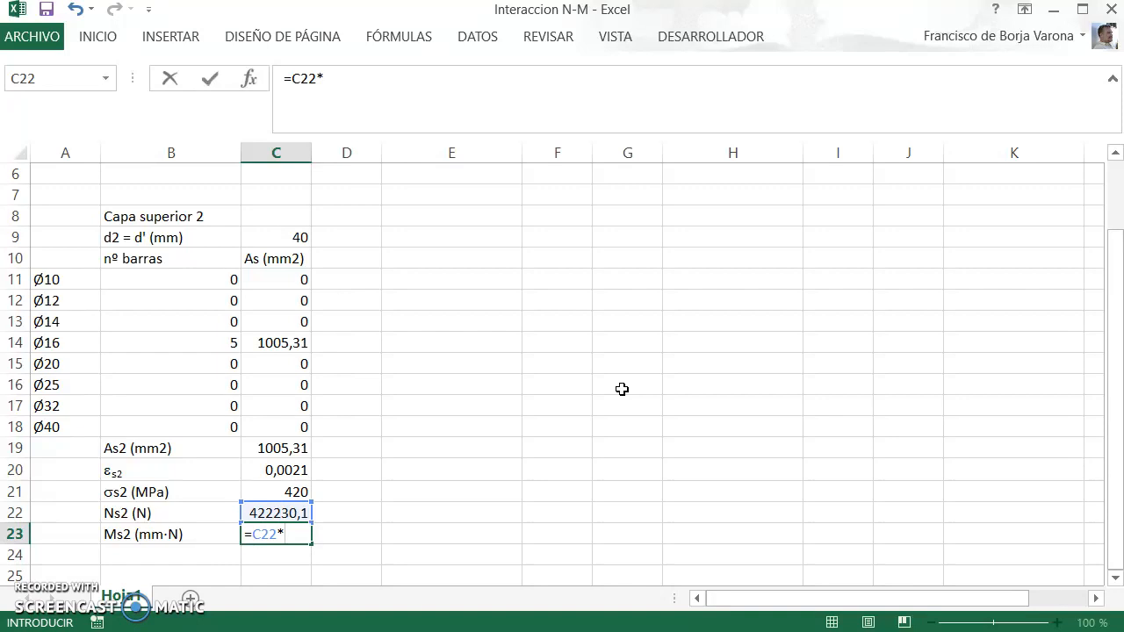
type("(hh")
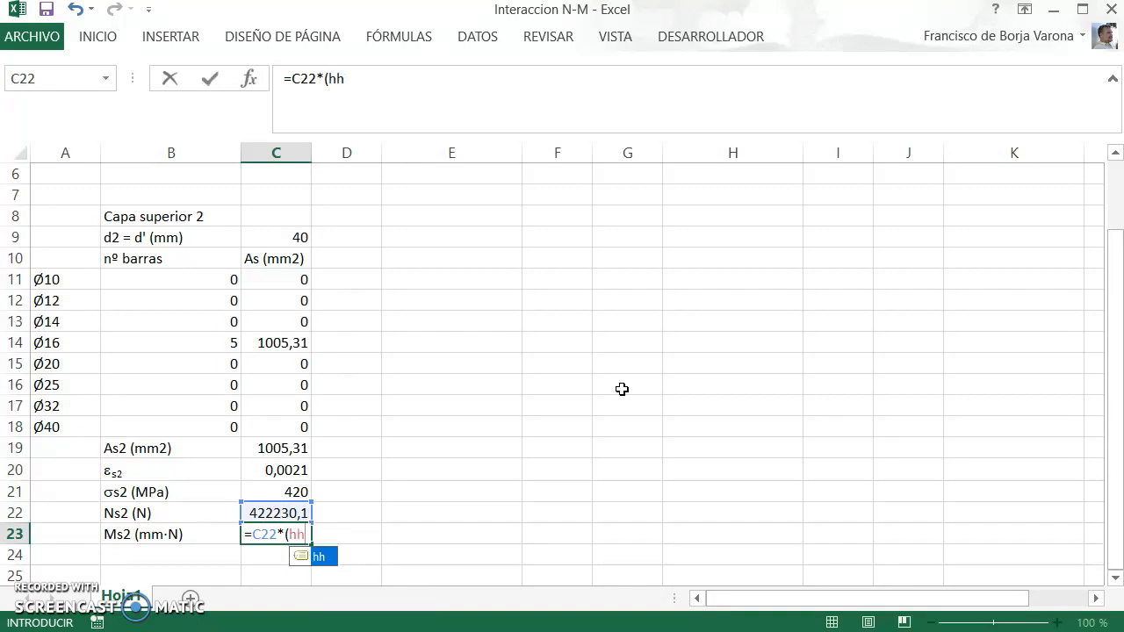
type("/")
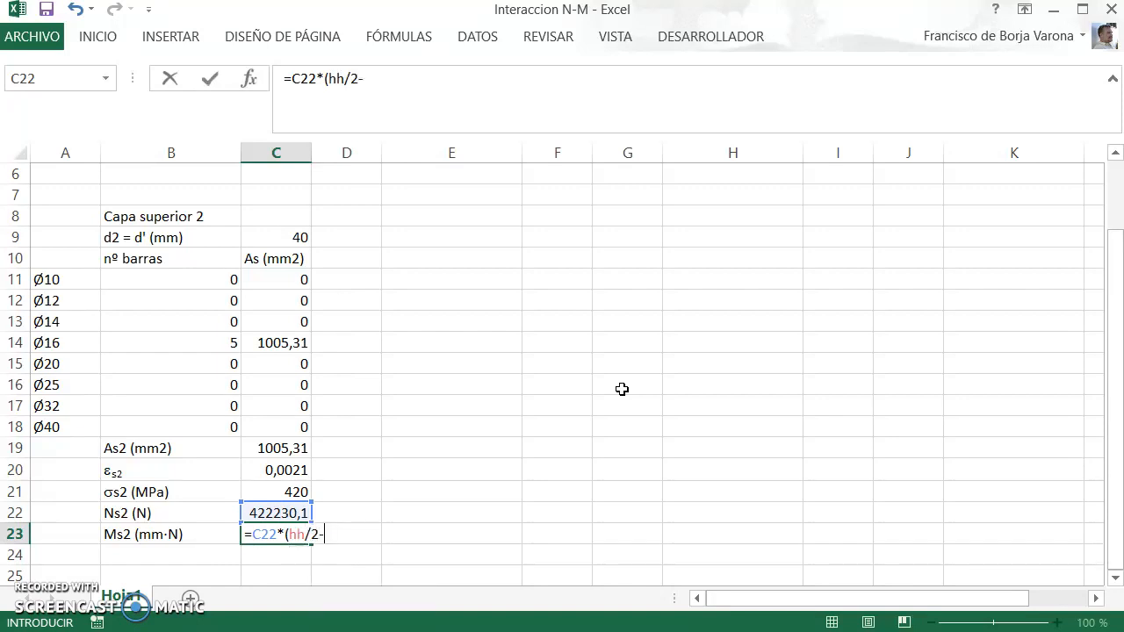
type("2-")
left_click(301, 233)
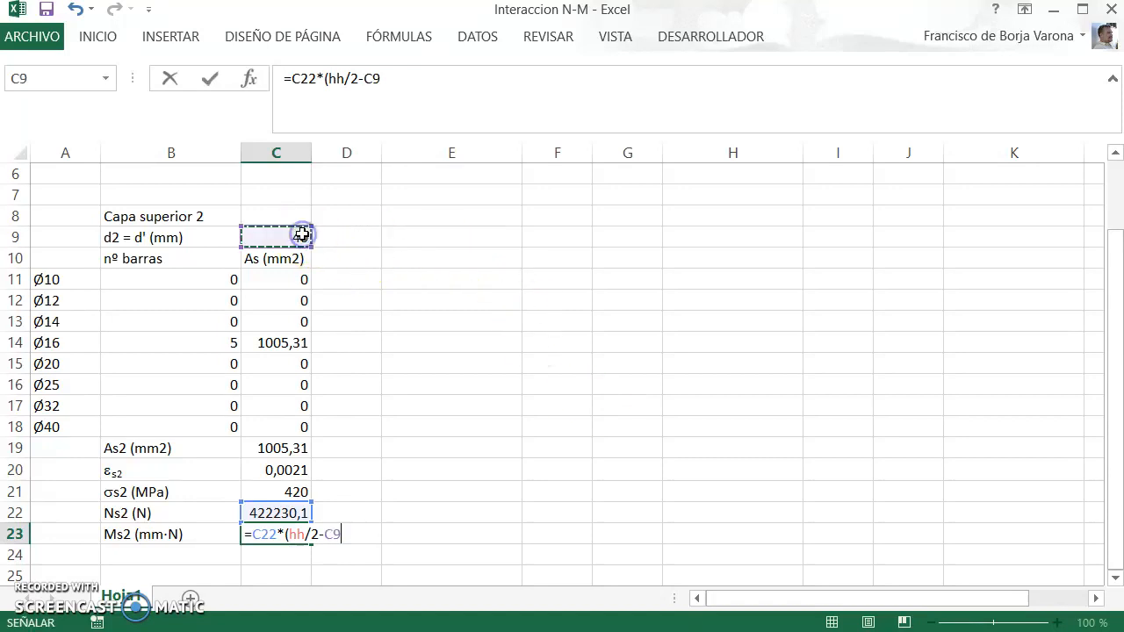
type(")")
key("Return")
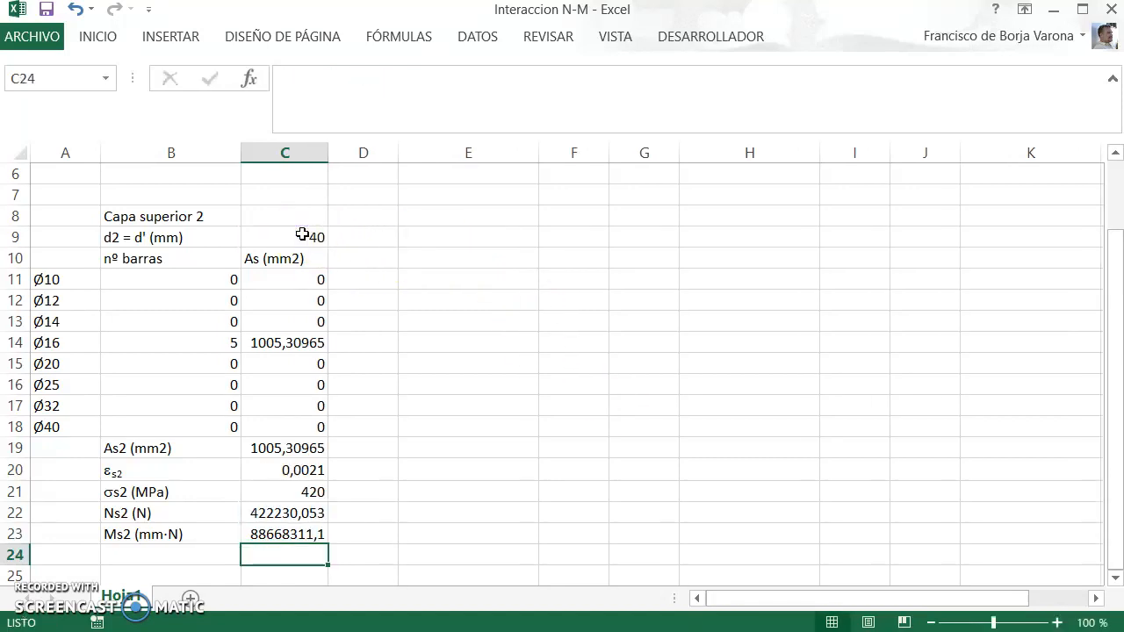
Step: Copy the upper layer's heading, depth and bar table in A8:C18 and paste it starting at D8
key("Up")
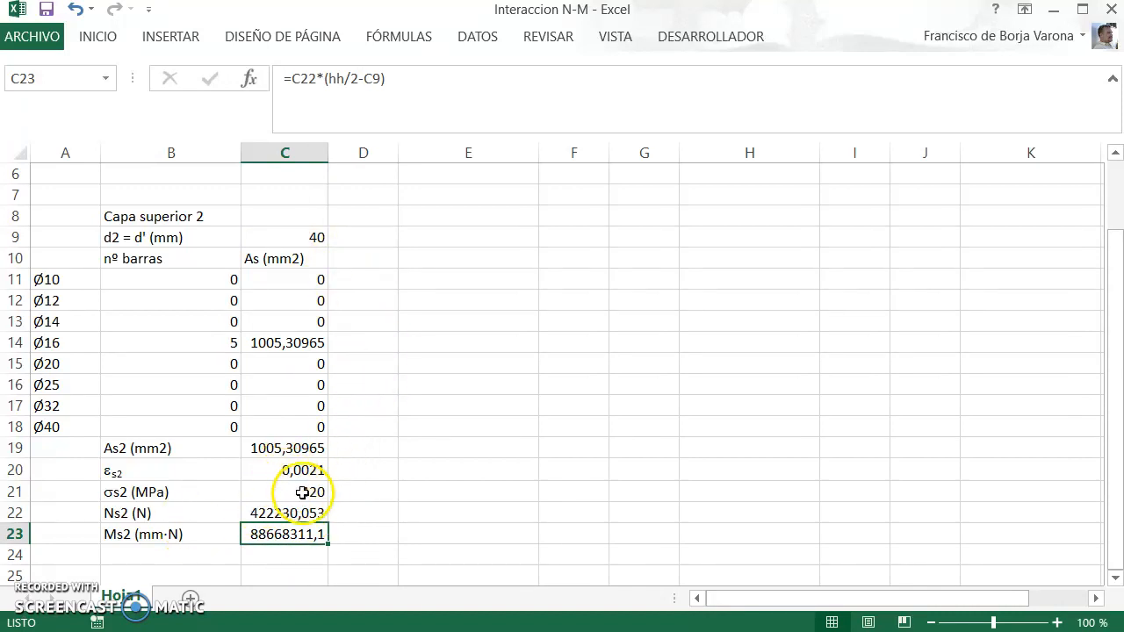
scroll(368, 427, "up", 2)
scroll(370, 426, "down", 2)
scroll(351, 413, "up", 3)
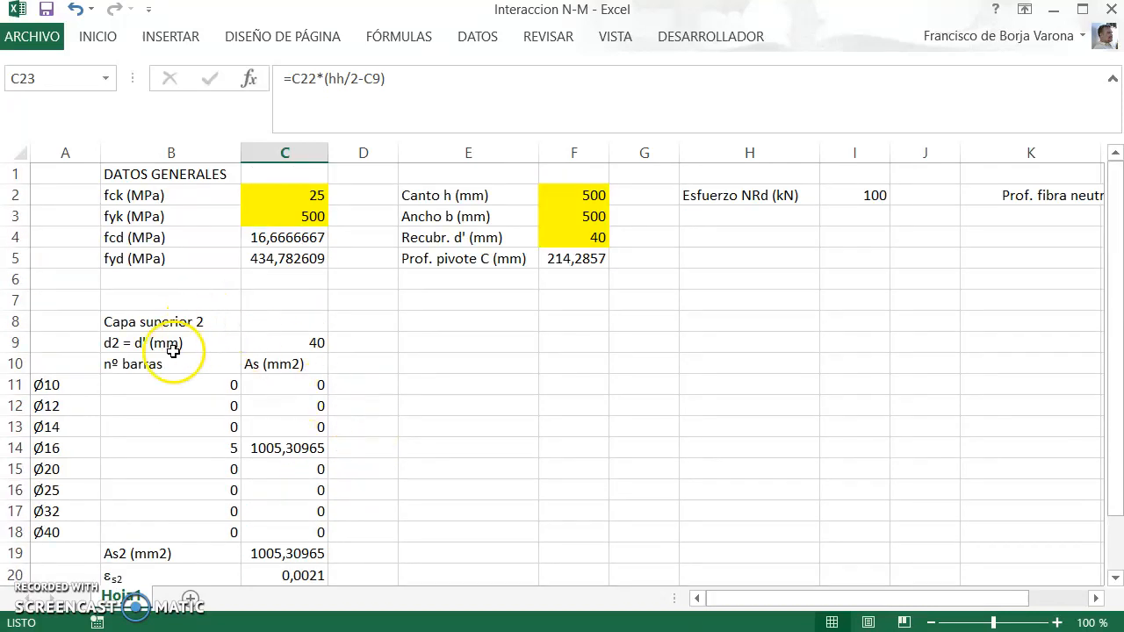
left_click_drag(73, 323, 279, 529)
key("ctrl+c")
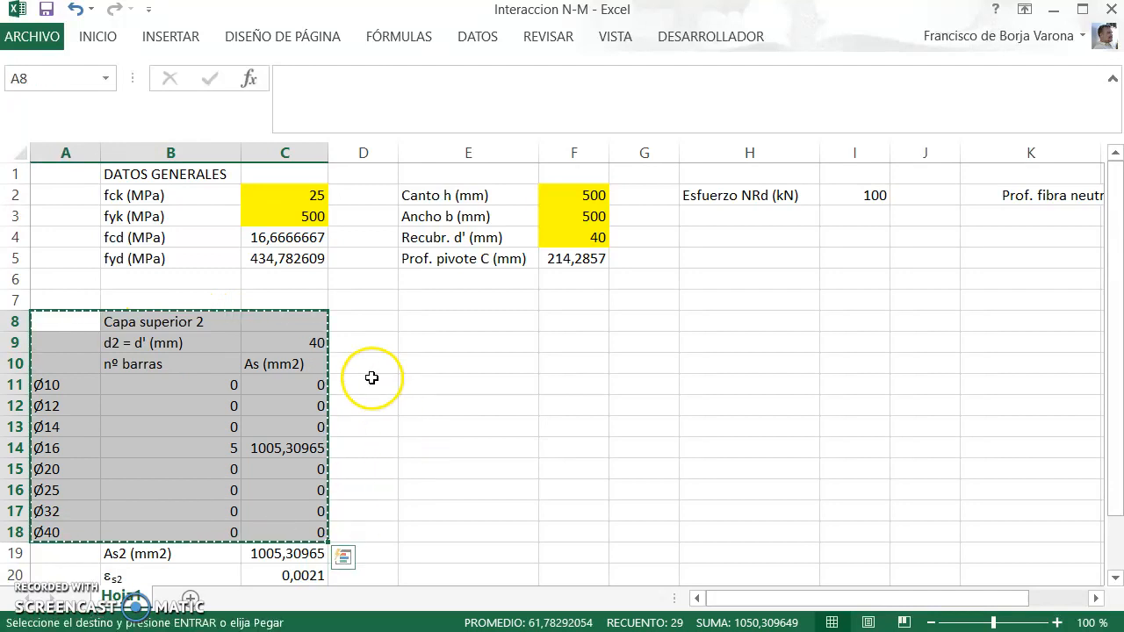
left_click(368, 322)
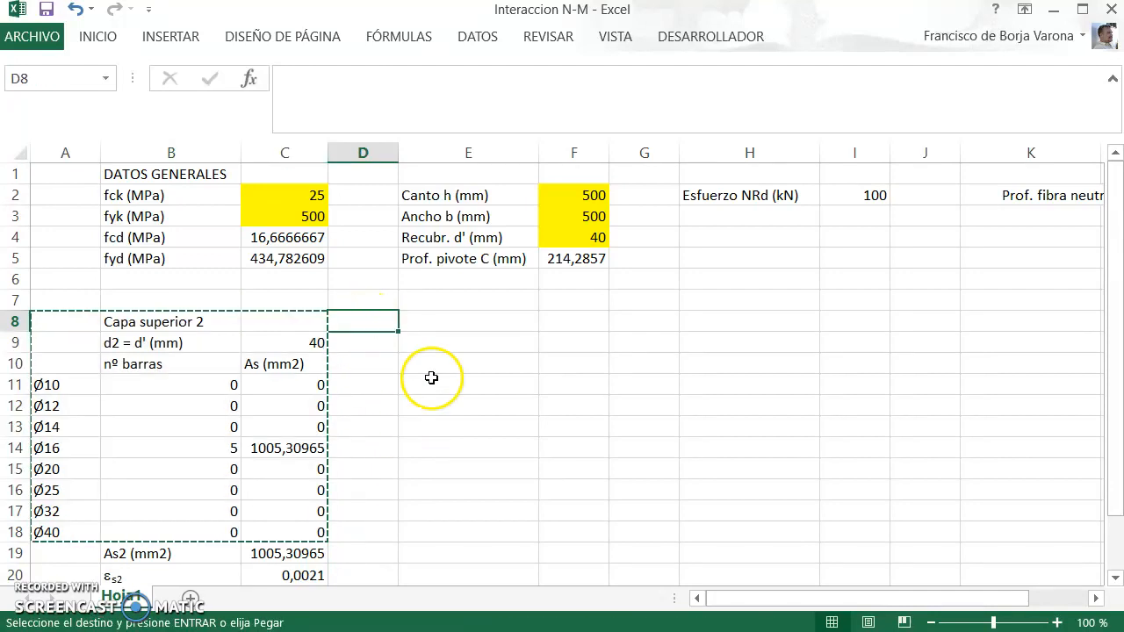
key("ctrl+v")
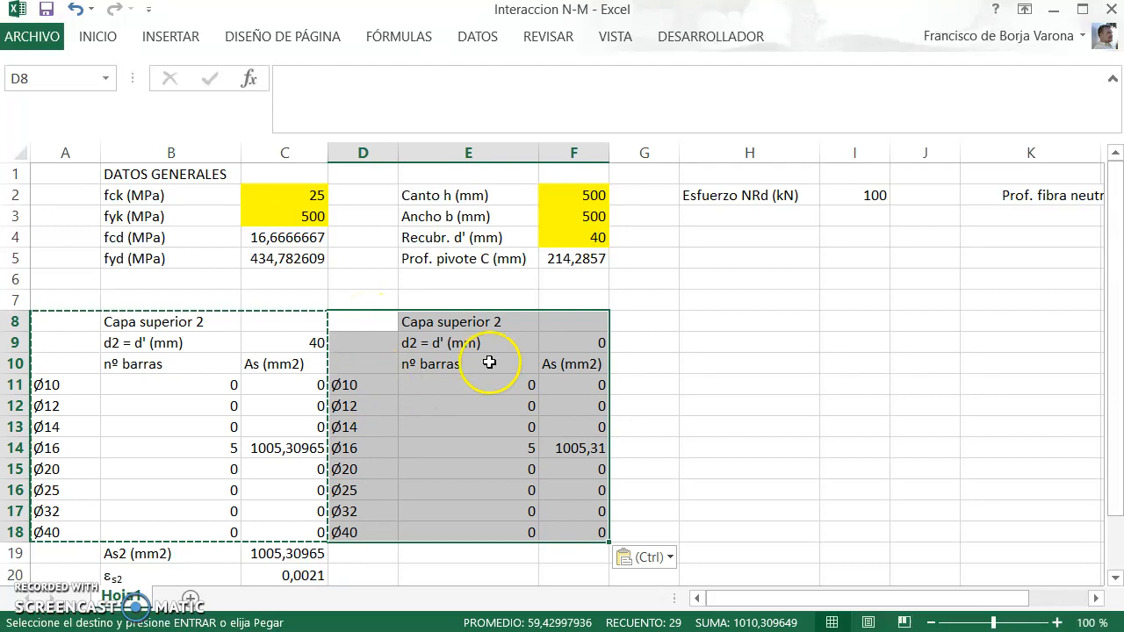
Step: Rename the copied block's heading in E8 to "Capa intermedia 3"
left_click(477, 321)
double_click(502, 321)
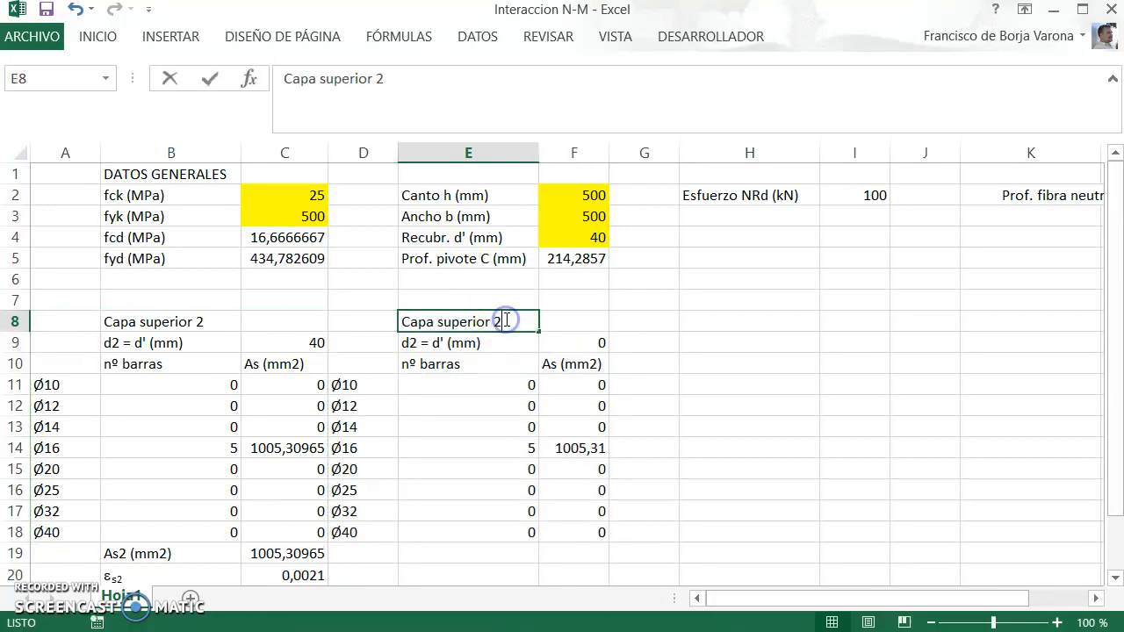
key("BackSpace")
type("3")
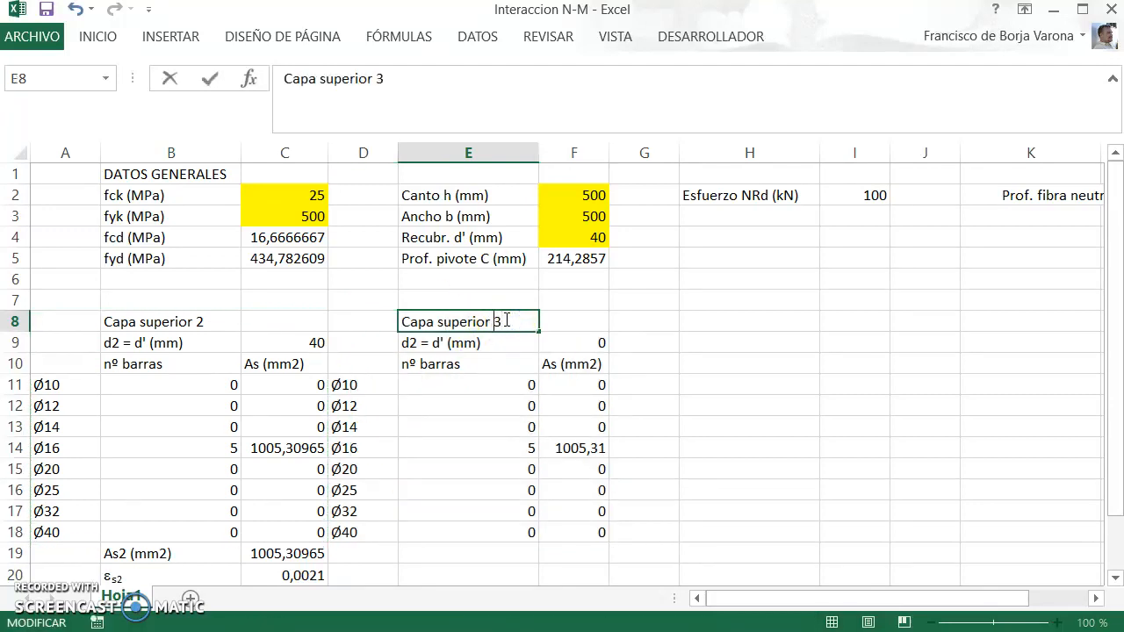
type("intermedia")
key("Return")
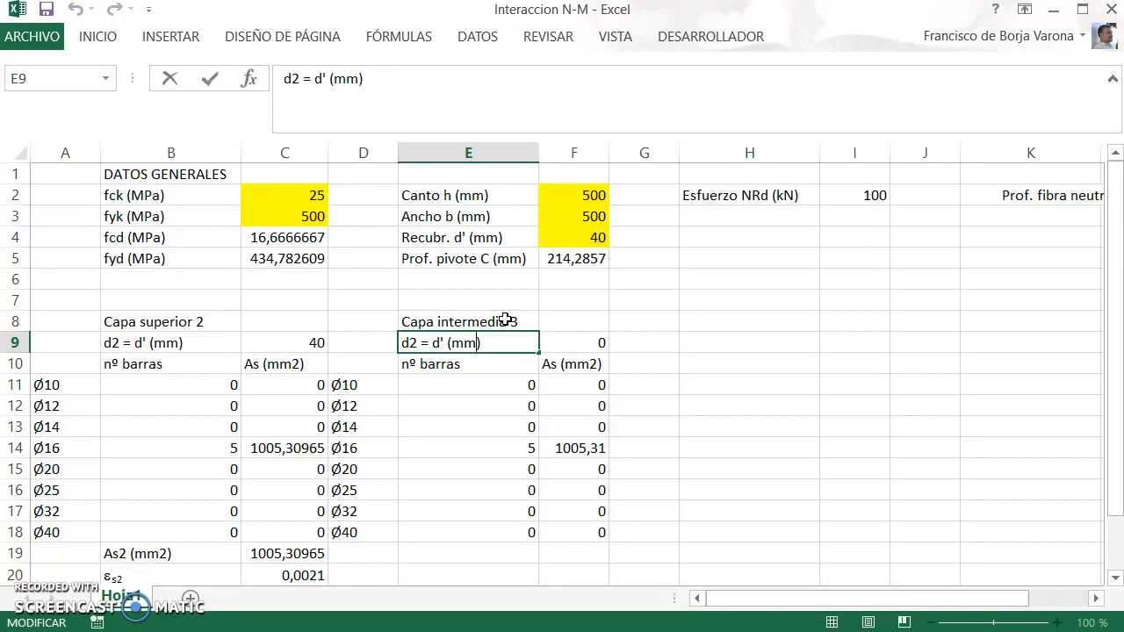
Step: Change the depth label in E9 to "d3 (mm)"
key("BackSpace")
key("BackSpace")
key("BackSpace")
key("BackSpace")
key("BackSpace")
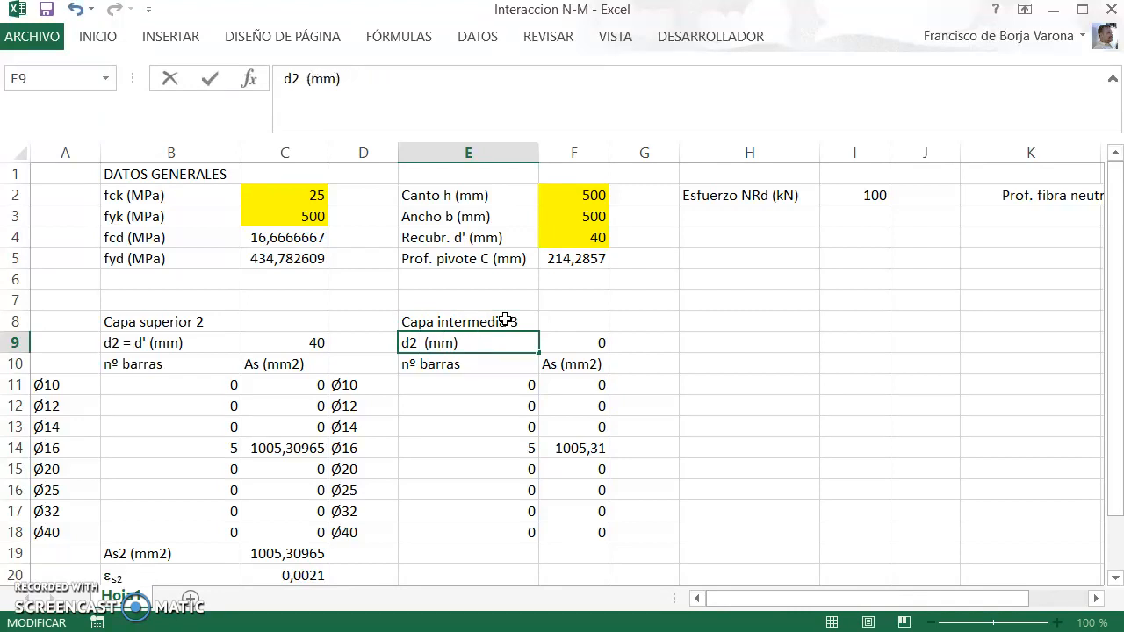
key("Return")
key("Up")
key("F2")
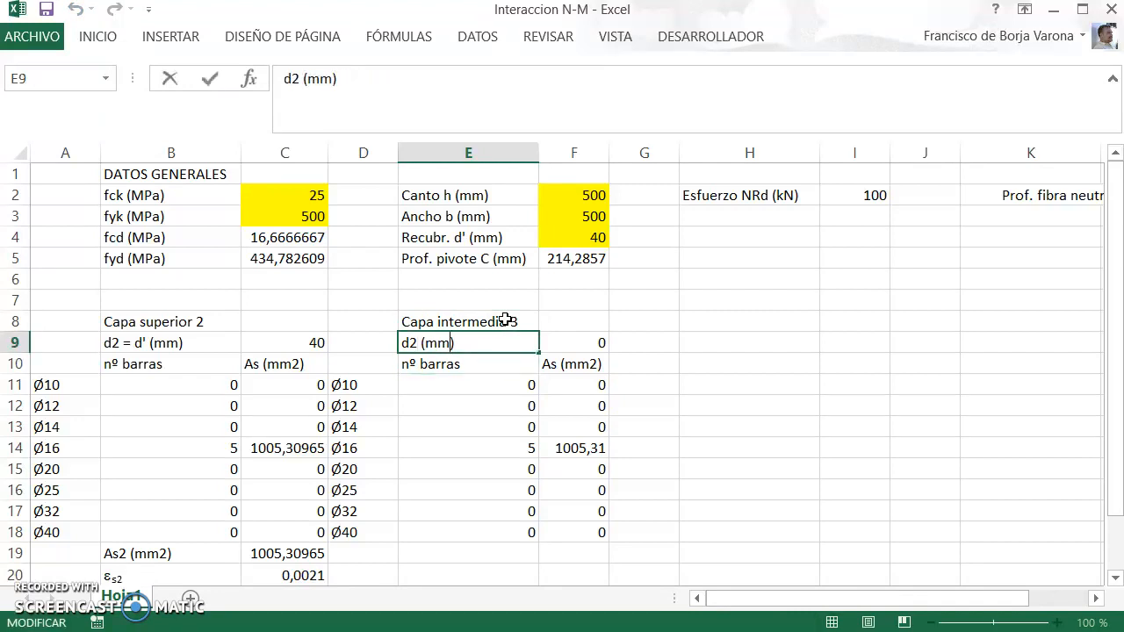
type("3")
key("Return")
Step: Set the number of Ø16 bars of intermediate layer 3 in E14 to 2
key("Down")
key("Down")
key("Down")
key("Down")
key("BackSpace")
type("2")
key("Tab")
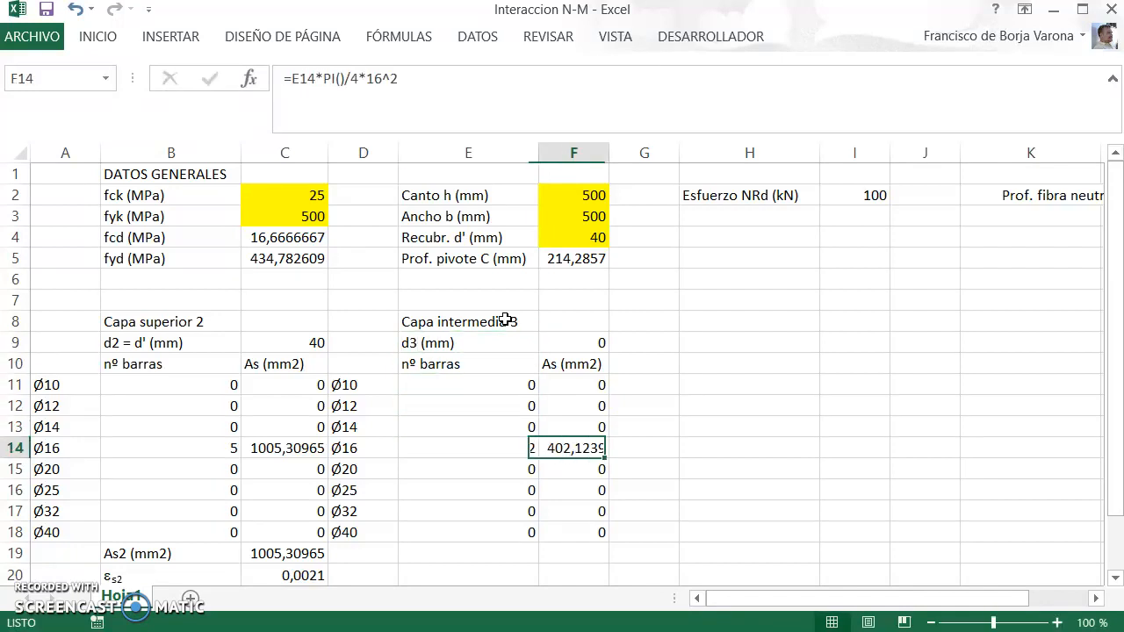
Step: Copy the intermediate layer 3 block D8:F18 and paste it starting at G8
key("Up")
key("Up")
key("Up")
key("Up")
key("Up")
left_click(506, 319)
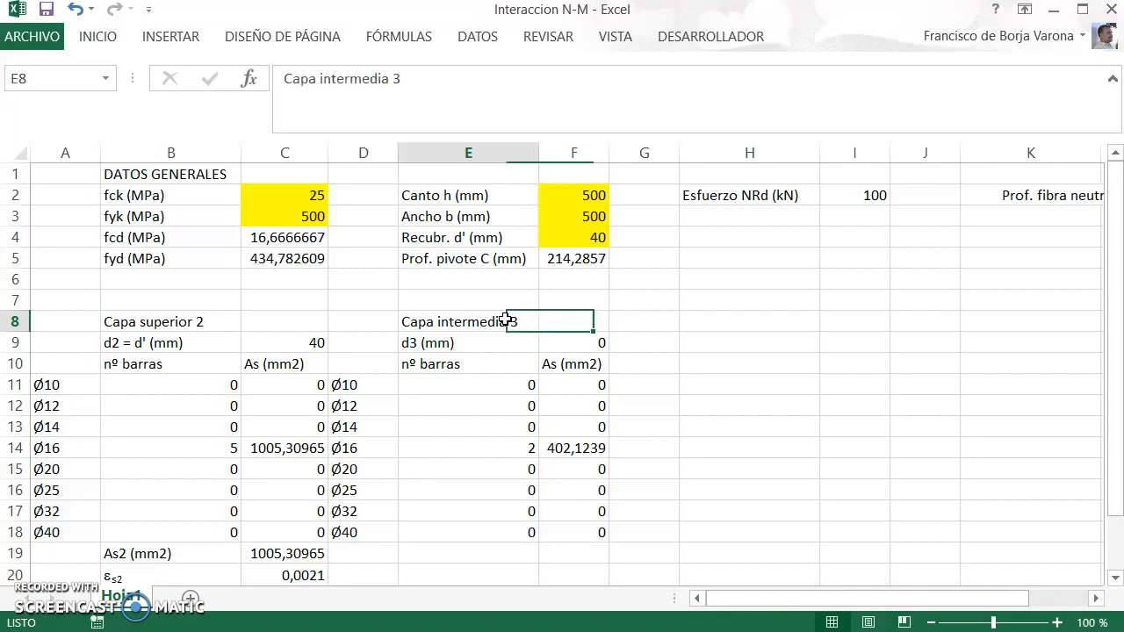
key("Left")
key("shift+Down")
key("shift+Down")
key("shift+Down")
key("shift+Down")
key("shift+Down")
key("shift+Down")
key("shift+Down")
key("shift+Down")
key("shift+Down")
key("shift+Down")
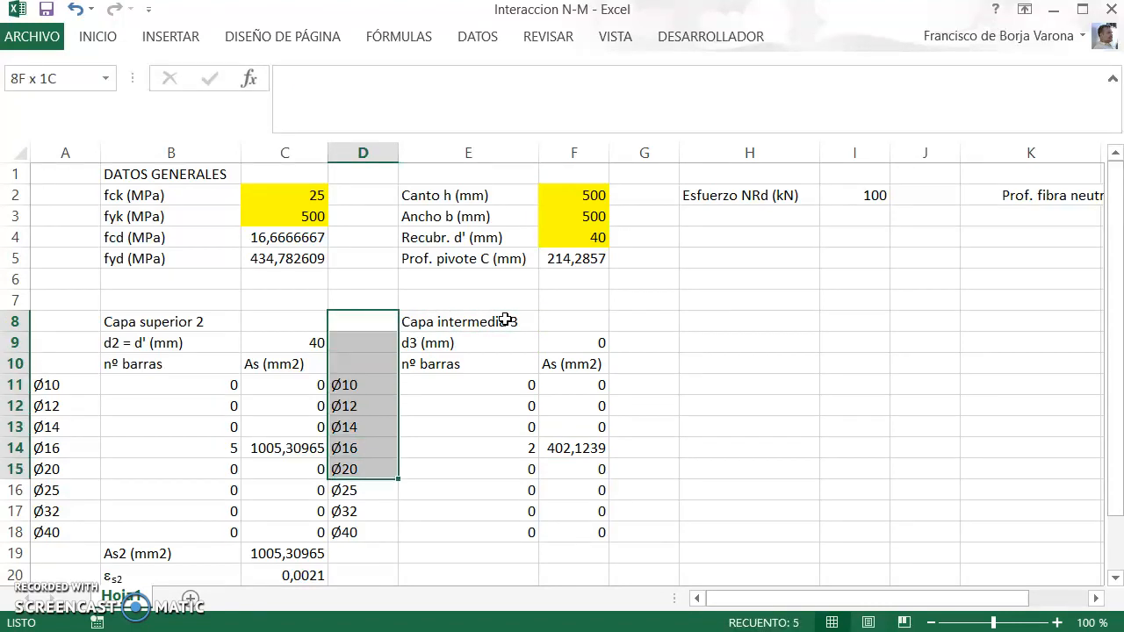
key("shift+Right")
key("shift+Right")
key("ctrl+c")
key("Right")
key("Right")
key("Right")
key("Right")
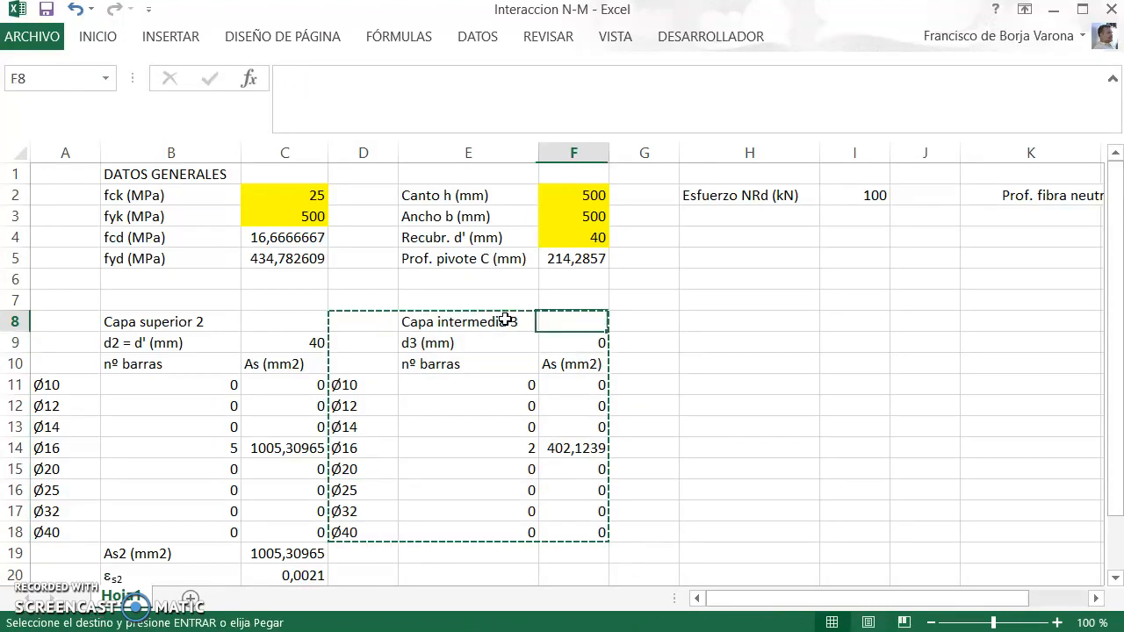
key("ctrl+v")
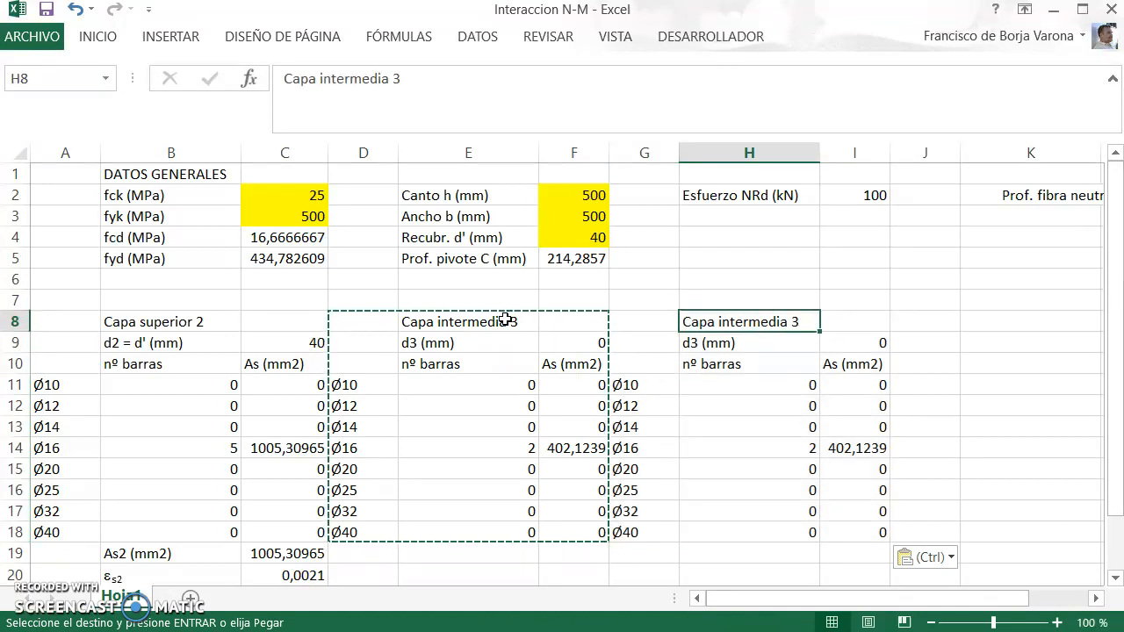
Step: Change the new block's heading in H8 to "Capa intermedia 4" and its depth label in H9 to "d4 (mm)"
key("F2")
key("Return")
key("F2")
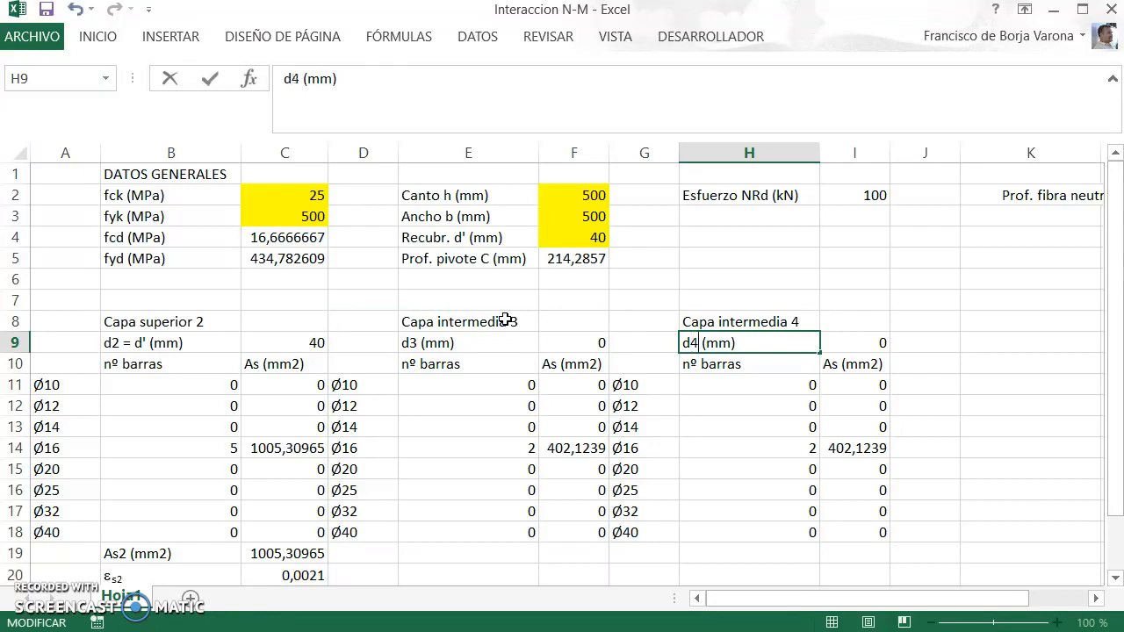
key("Return")
Step: Select the d4 depth cell I9, check the position of layer 4 in Fig. 1 of the PDF notes, and return to Excel
key("Up")
key("Down")
key("Down")
key("Down")
key("Down")
key("Down")
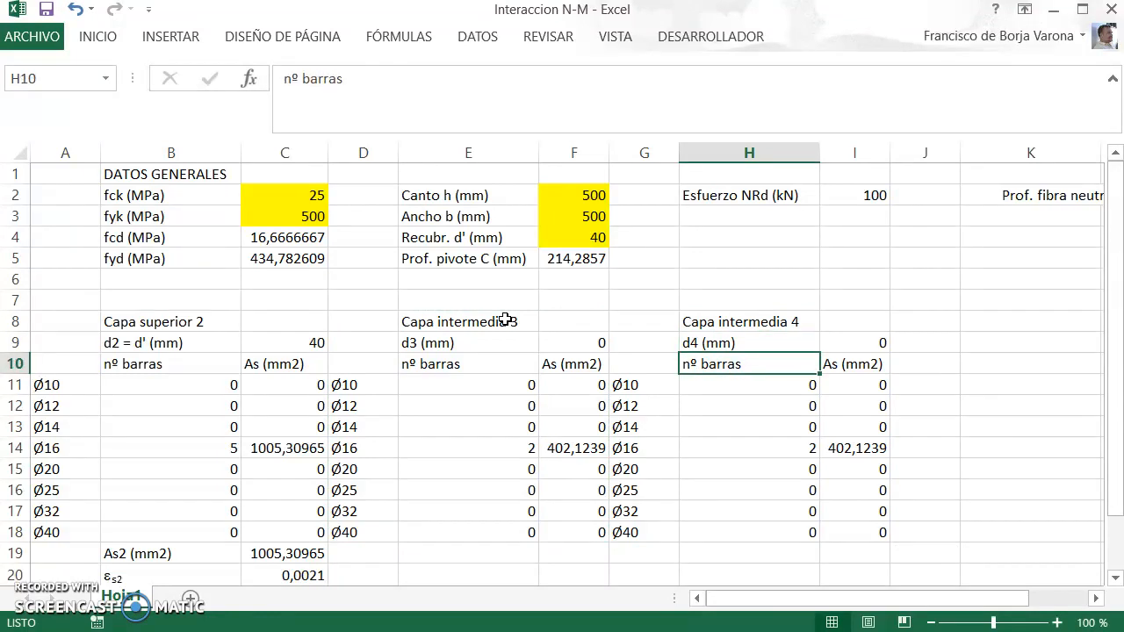
key("Right")
key("Up")
key("Up")
key("Up")
key("Up")
key("Up")
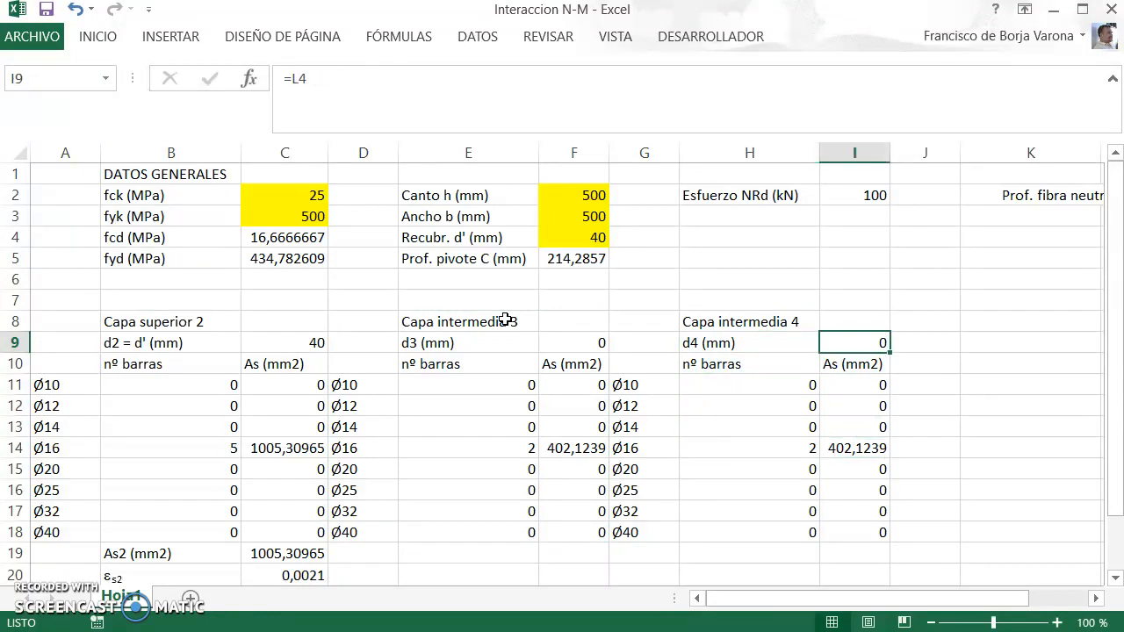
key("alt+Tab")
left_click_drag(1108, 351, 1109, 112)
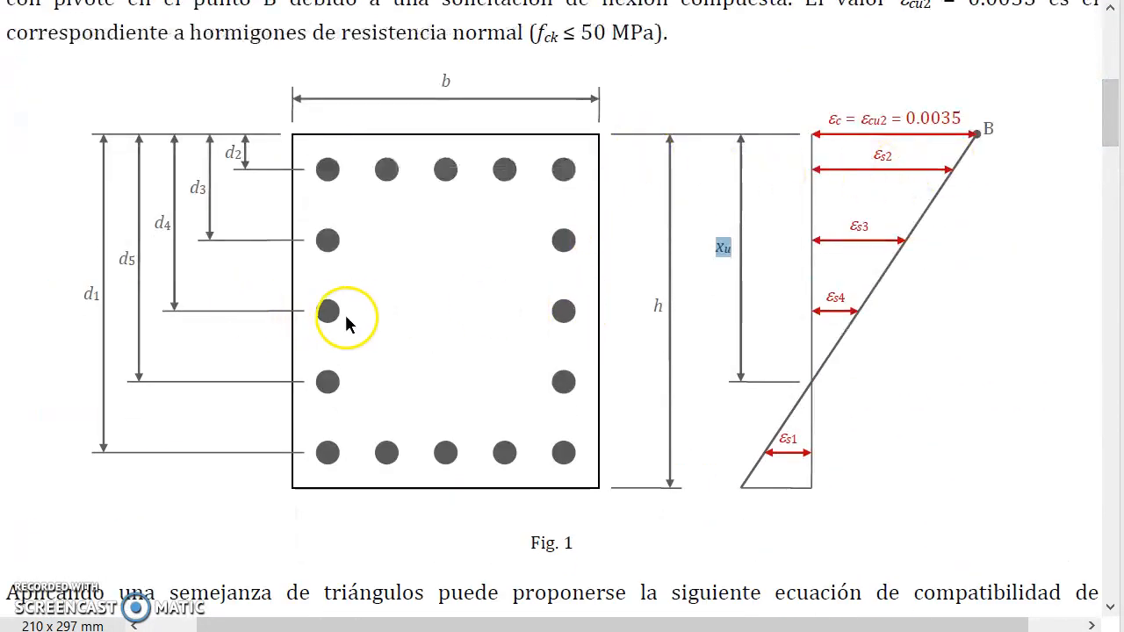
key("alt+Tab")
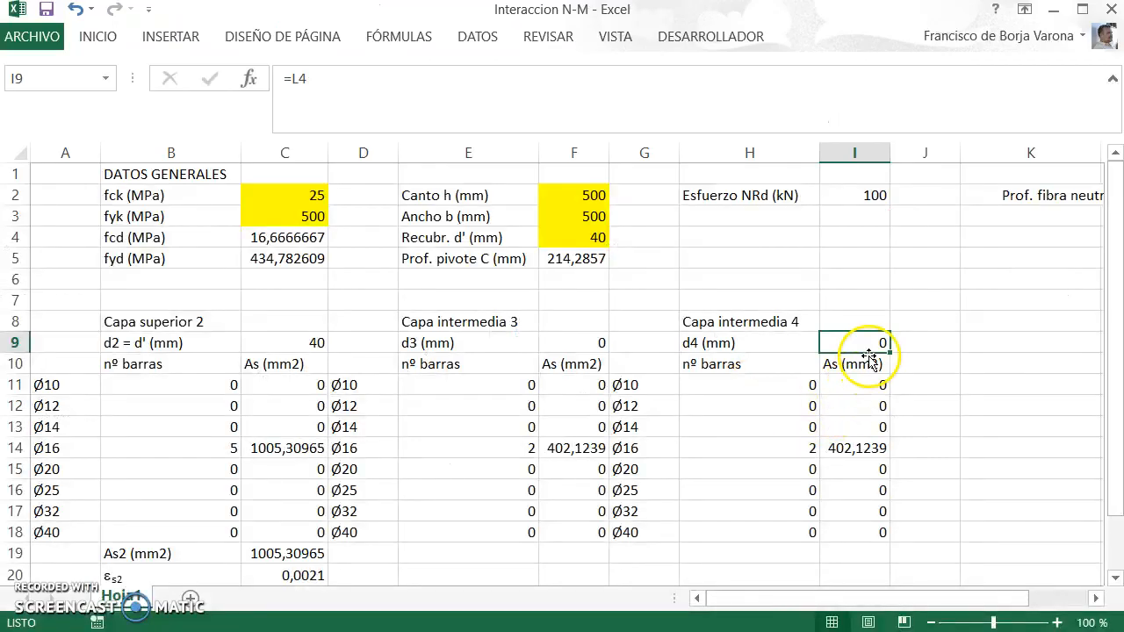
Step: Replace the formula in I9 with a depth d4 of 250 mm
key("BackSpace")
key("BackSpace")
key("BackSpace")
type("250")
key("Return")
Step: Replace the formula in F9 with a depth d3 of 145 mm for intermediate layer 3
key("Up")
key("Left")
key("Left")
key("Left")
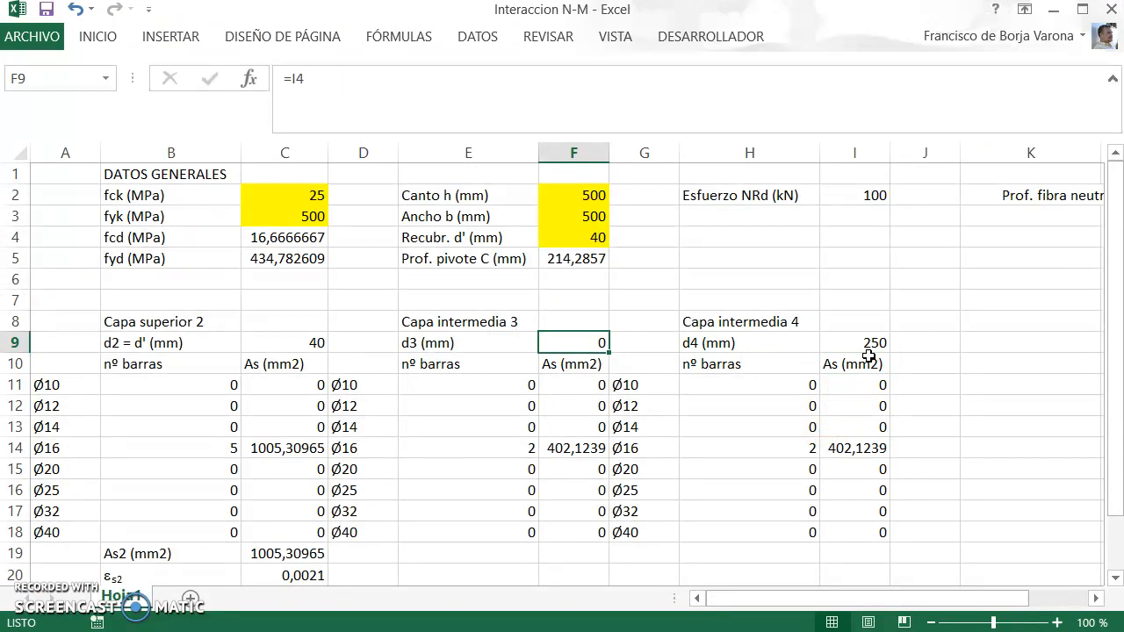
left_click(865, 342)
left_click(580, 334)
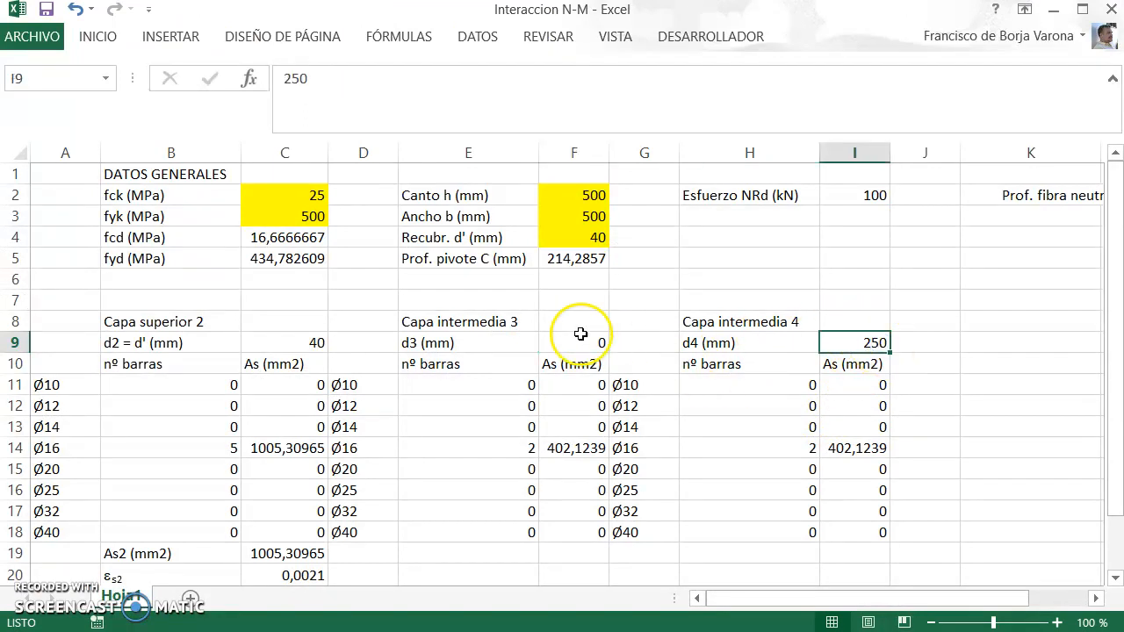
left_click(301, 342)
left_click(585, 347)
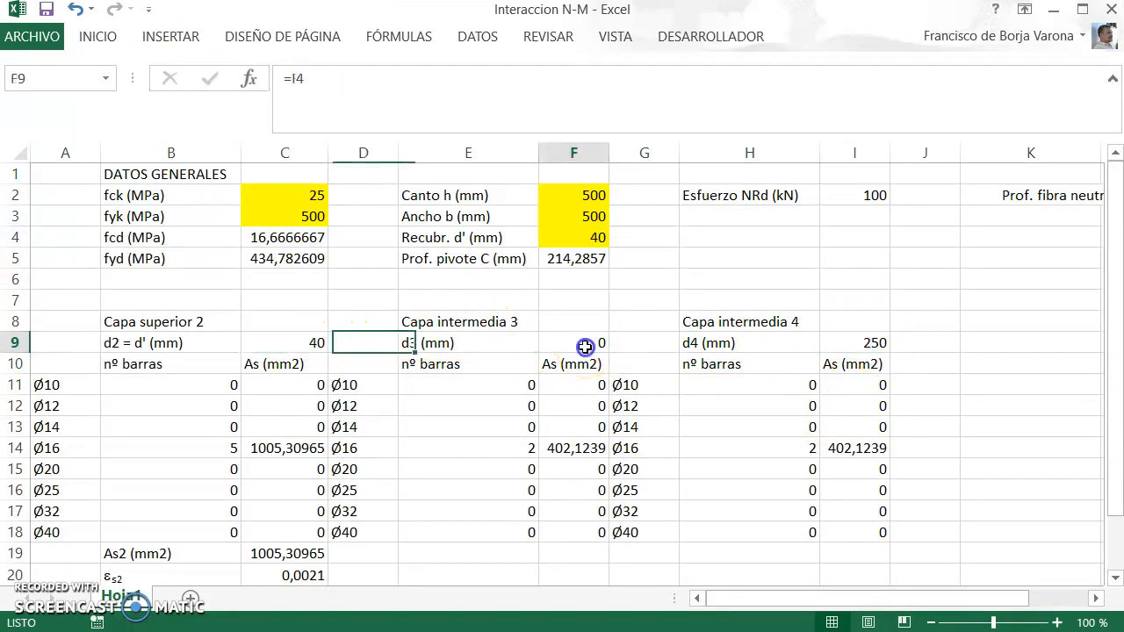
type("145")
key("ctrl+Return")
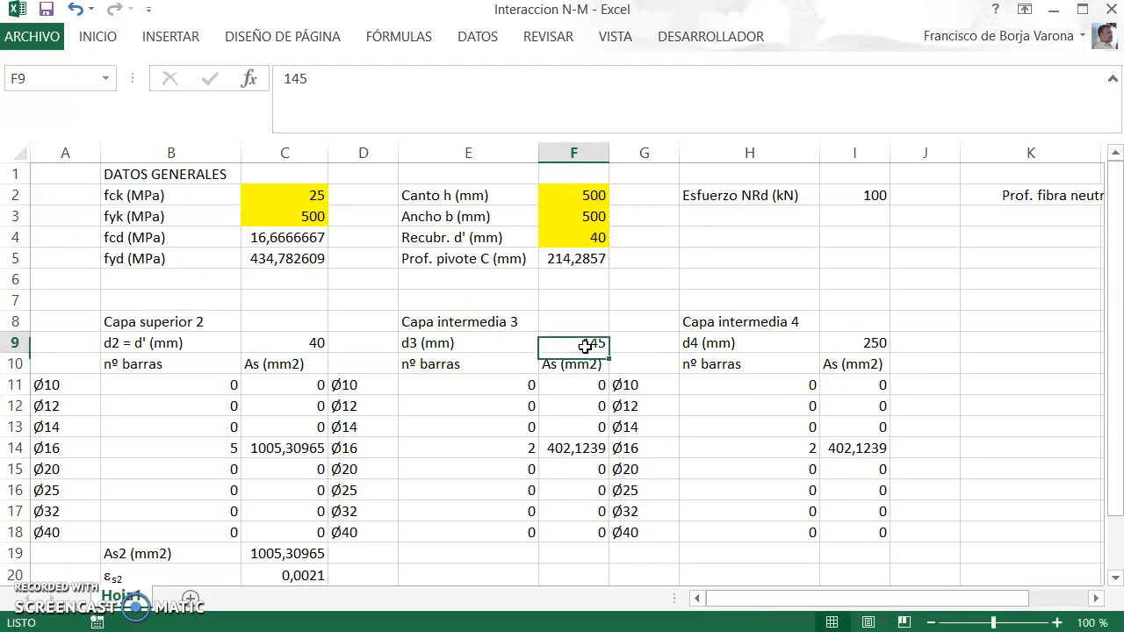
Step: Fill the depth input cells F9 and I9 with yellow
left_click(865, 343, "ctrl")
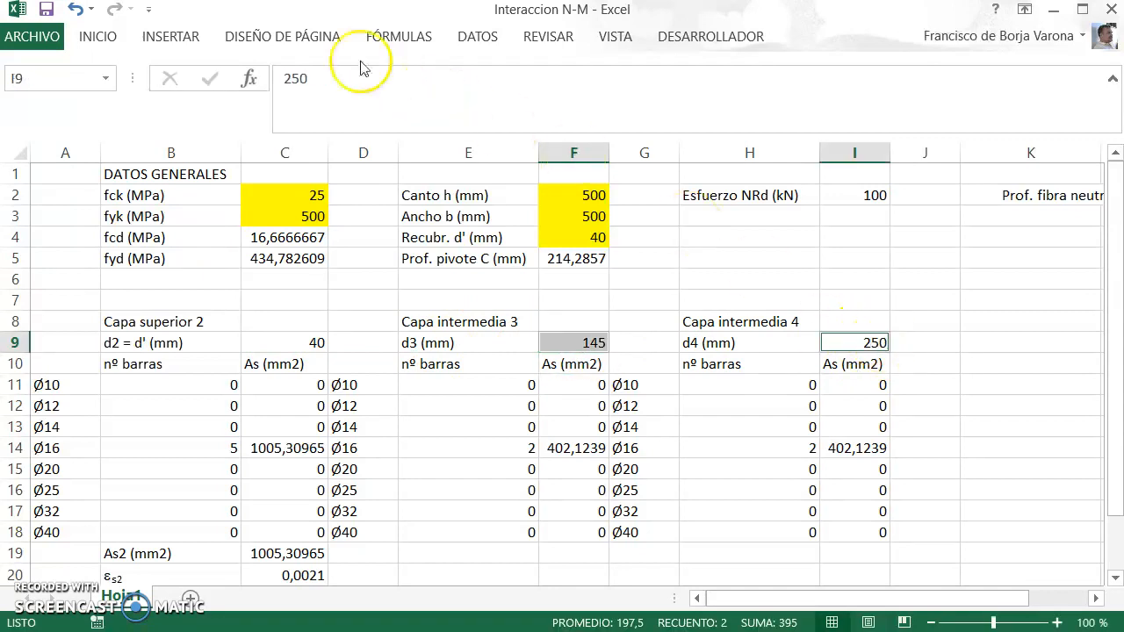
left_click(97, 40)
left_click(235, 105)
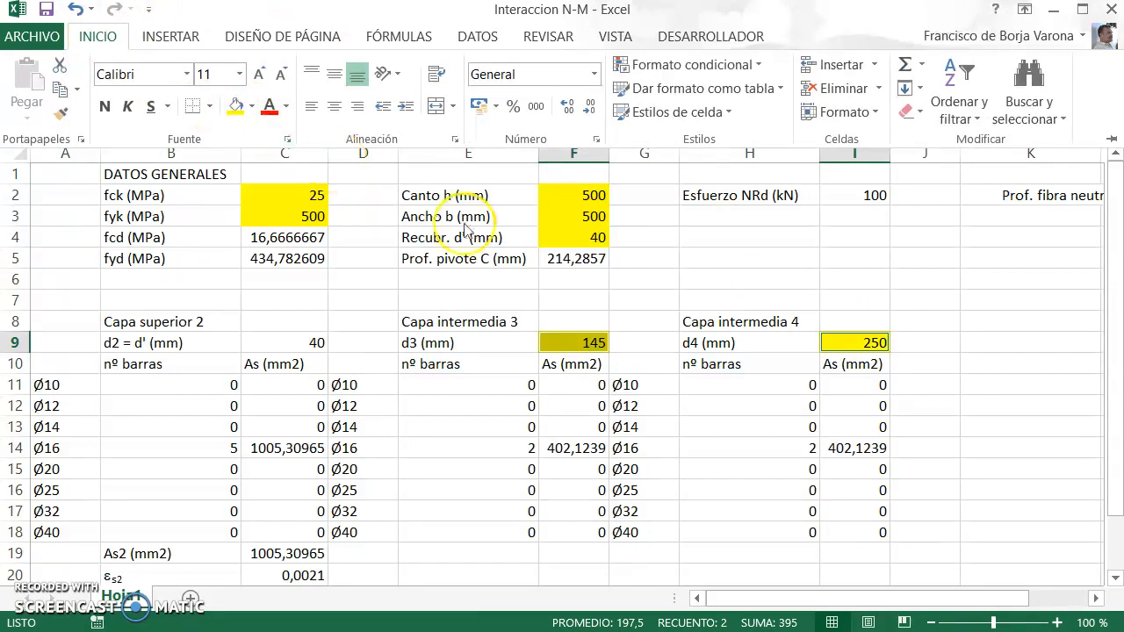
left_click(771, 290)
left_click(748, 283)
Step: Copy the top layer's results block B19:C23 and paste it under intermediate layer 3 starting at E19
scroll(676, 312, "down", 2)
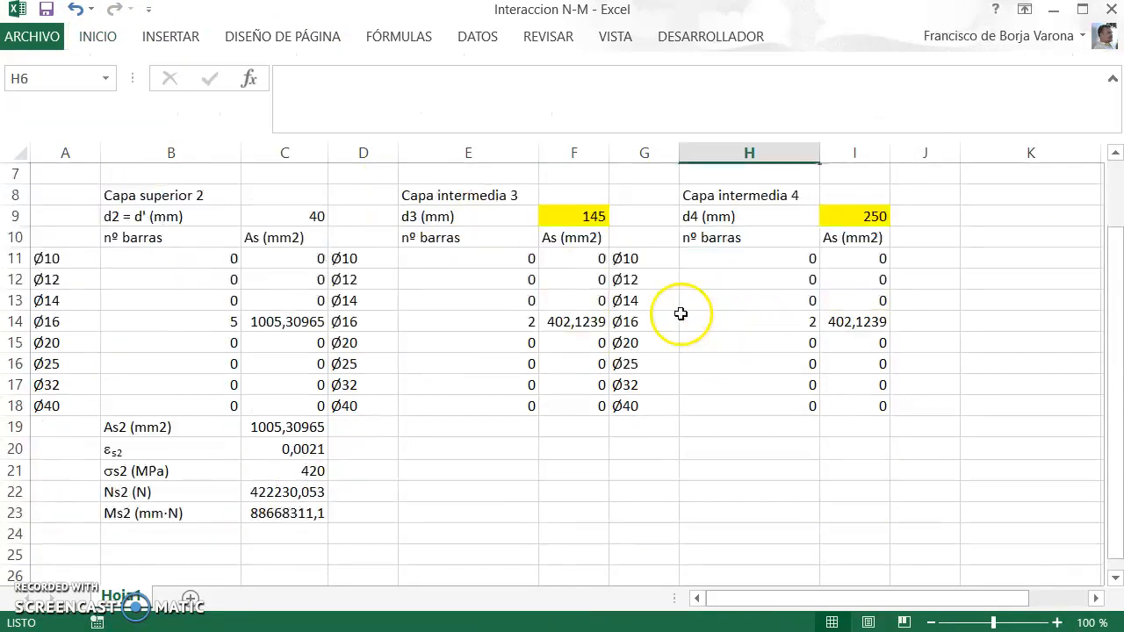
left_click_drag(160, 427, 271, 516)
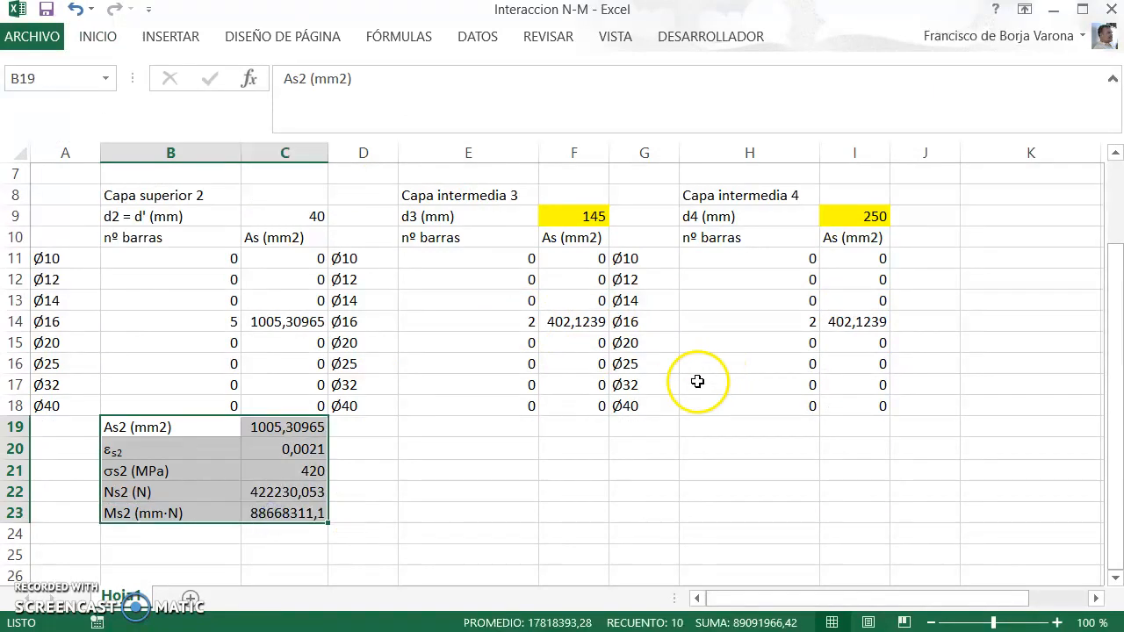
key("ctrl+c")
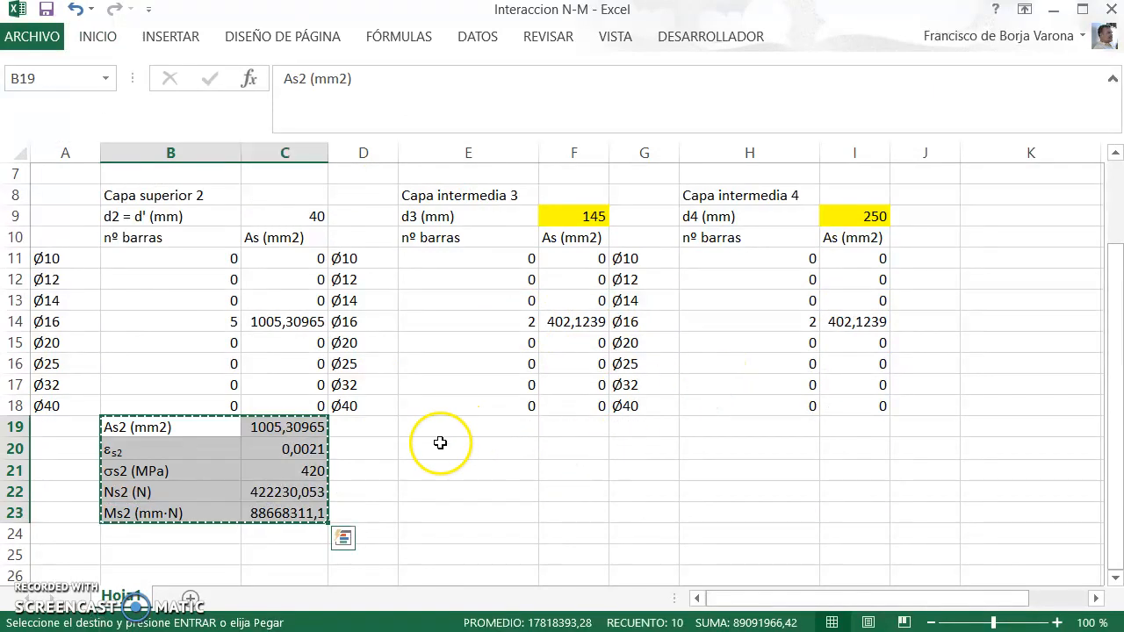
left_click(460, 427)
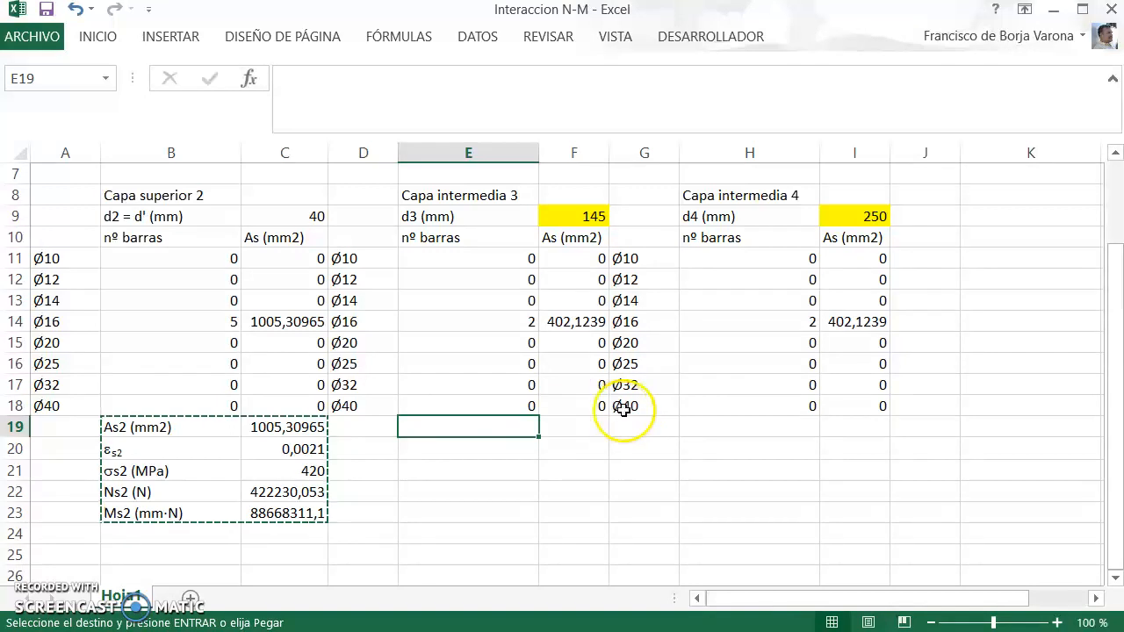
key("ctrl+v")
key("ctrl")
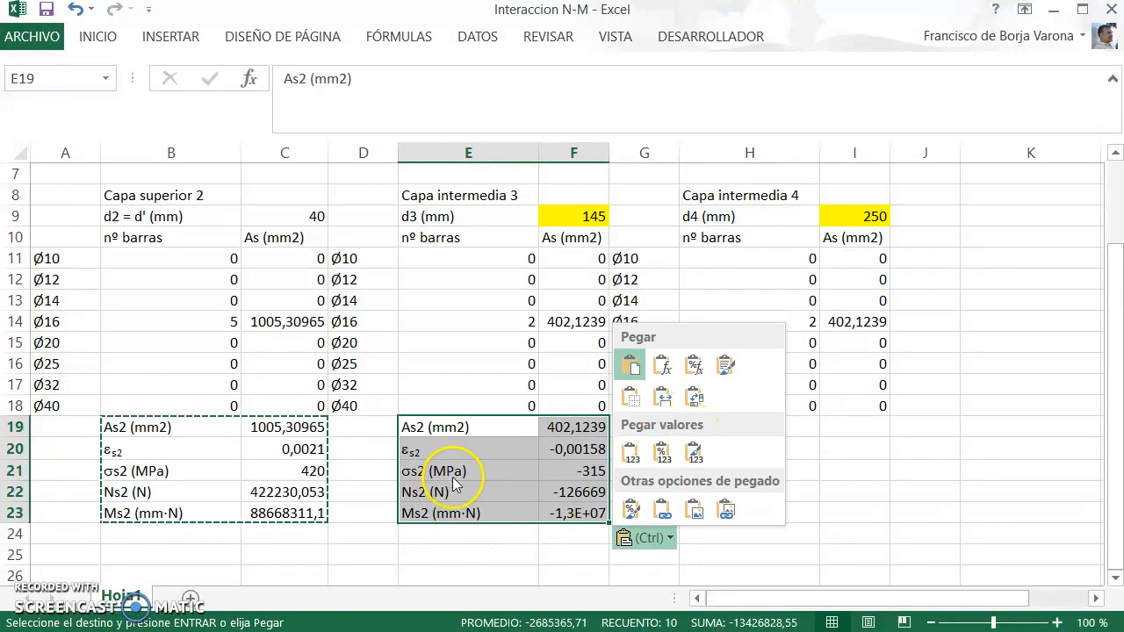
key("Escape")
Step: Copy the results block E19:F23 to H19 under intermediate layer 4, and check the moment and force formulas in I23 and I22
left_click(458, 428)
left_click_drag(457, 428, 564, 512)
key("ctrl+c")
left_click(741, 422)
key("ctrl+v")
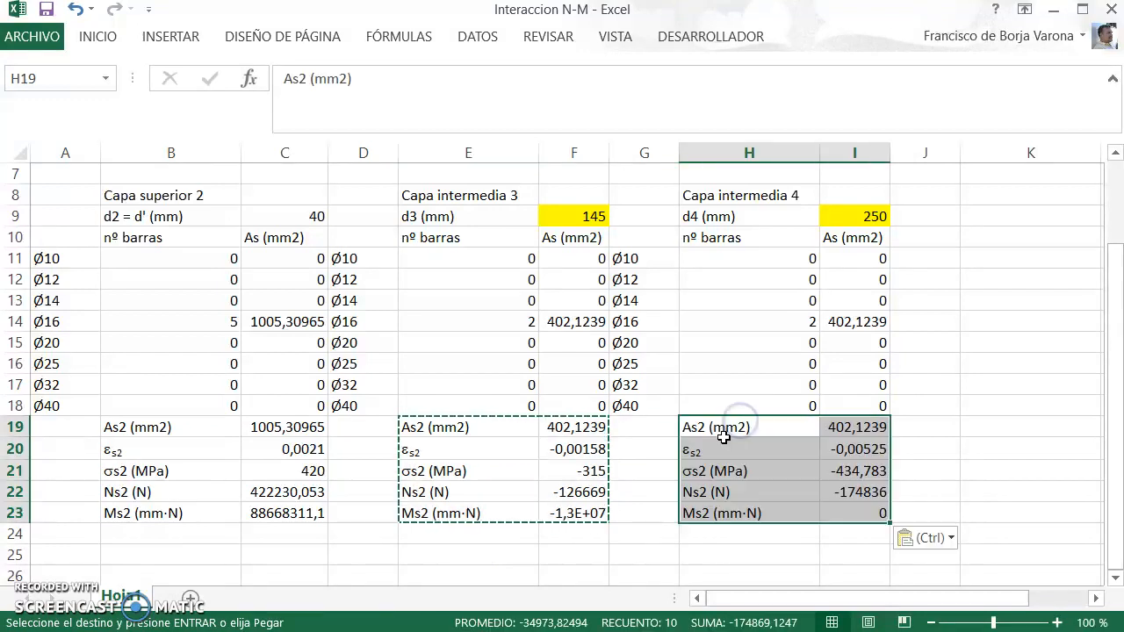
left_click(862, 513)
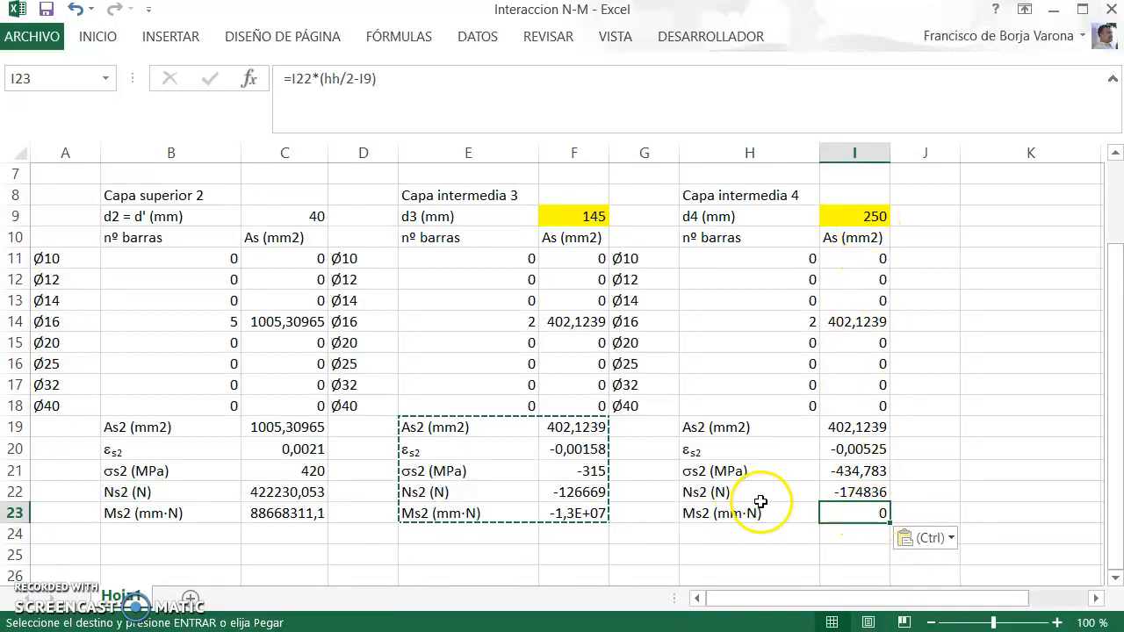
left_click(865, 492)
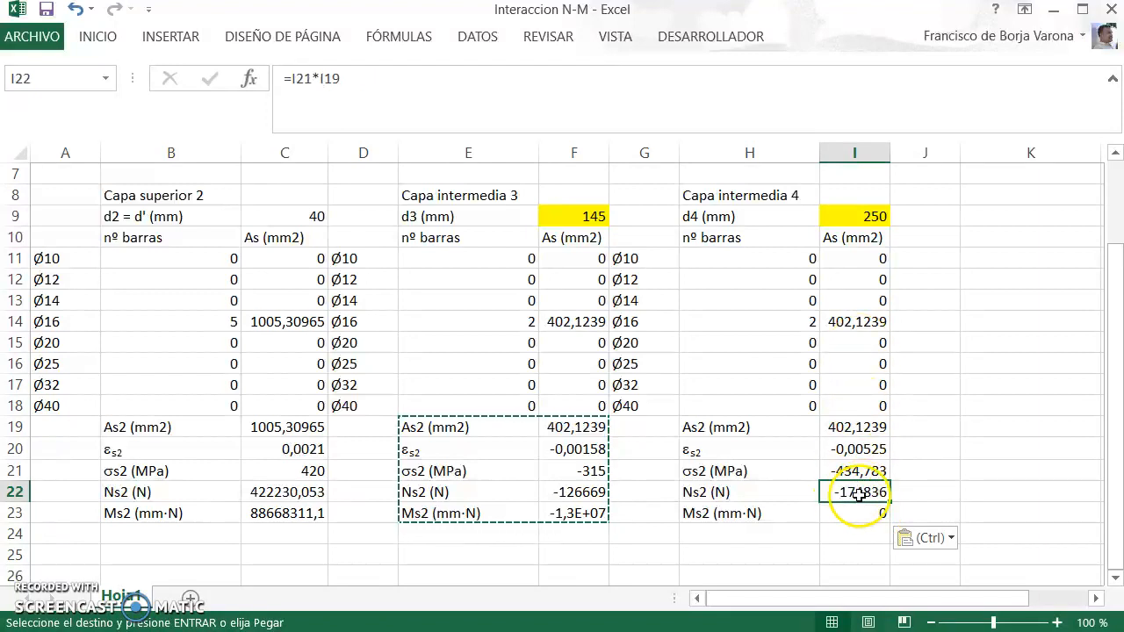